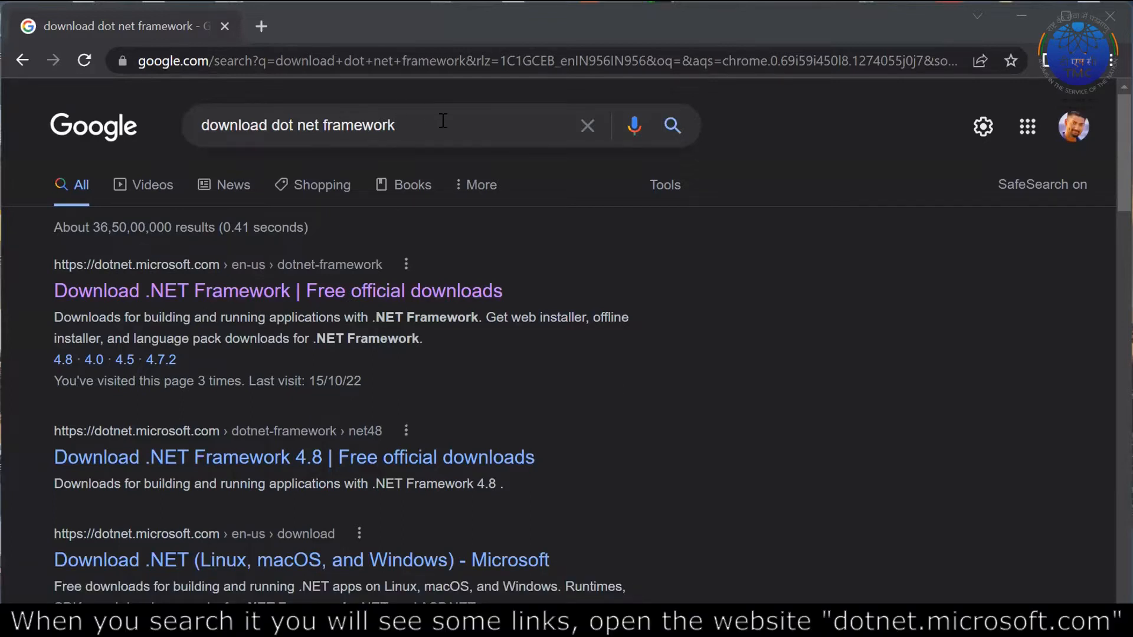
Go from the dotnet.microsoft.com search result to the .NET Framework 4.8.1 download page.
left_click_drag(443, 121, 199, 111)
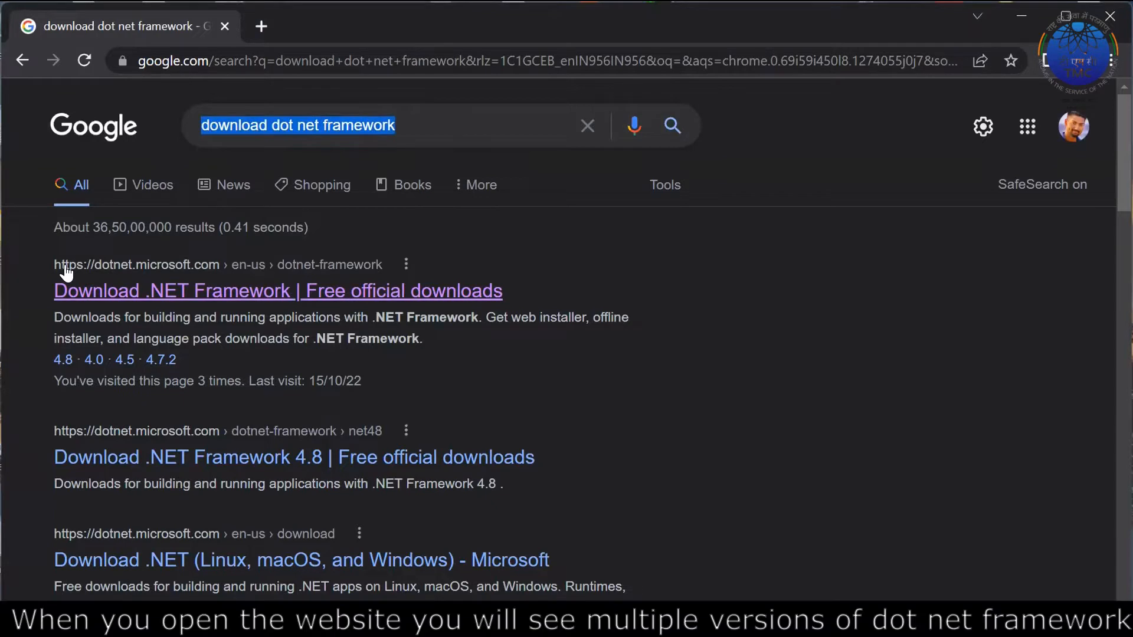
left_click(118, 289)
scroll(462, 426, "down", 4)
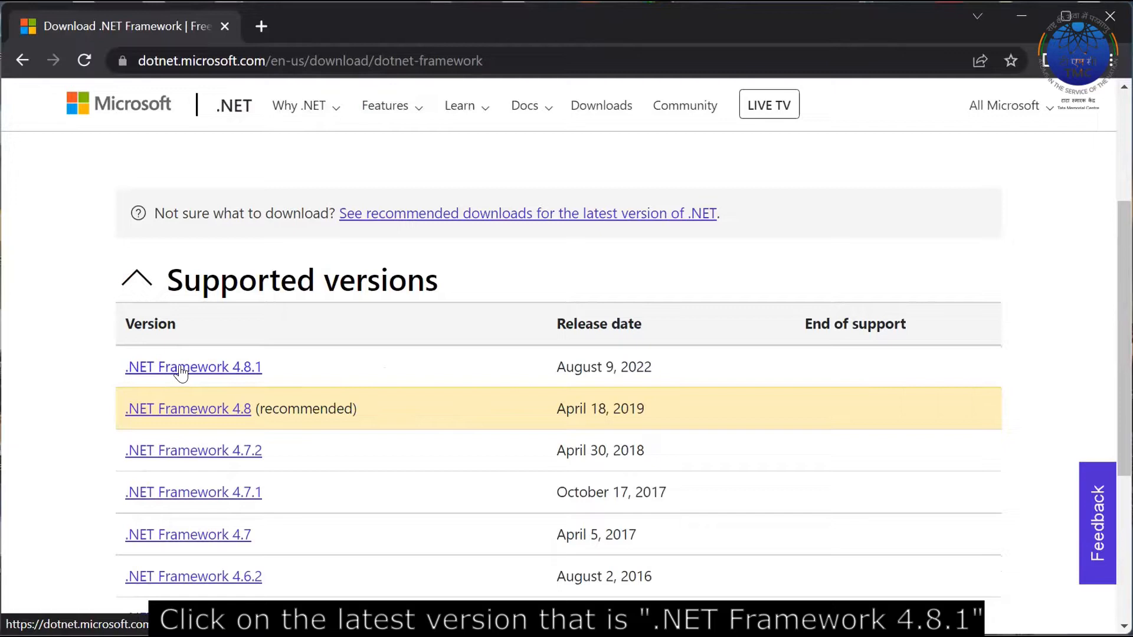
left_click(202, 372)
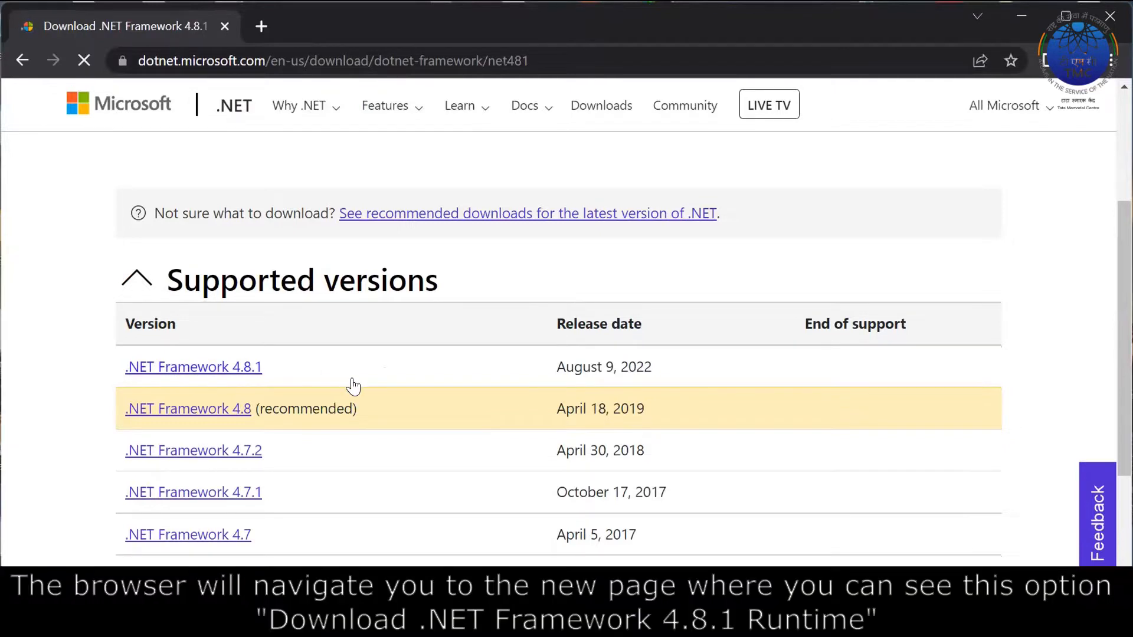
scroll(352, 379, "down", 3)
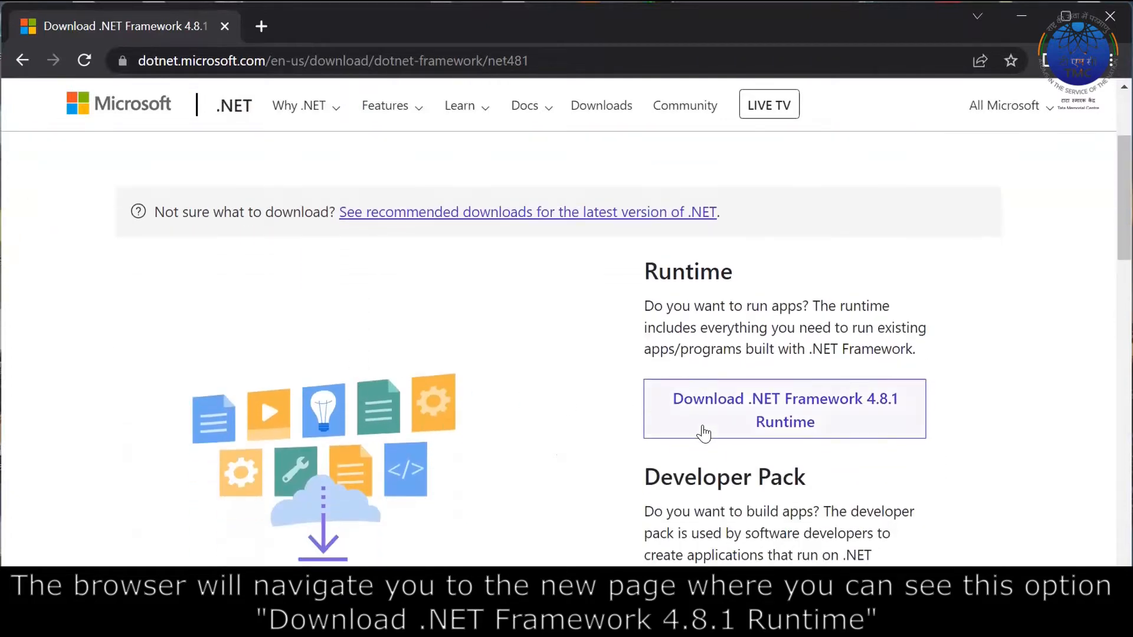
Download the .NET Framework 4.8.1 Runtime installer and save it to the Desktop.
left_click(779, 420)
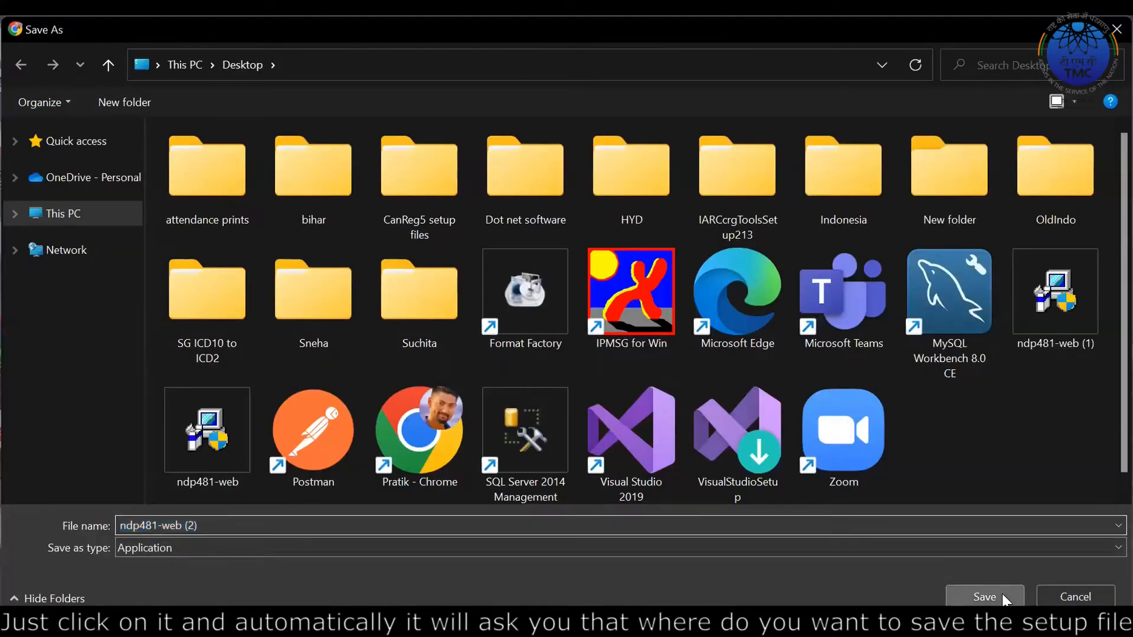
left_click(984, 597)
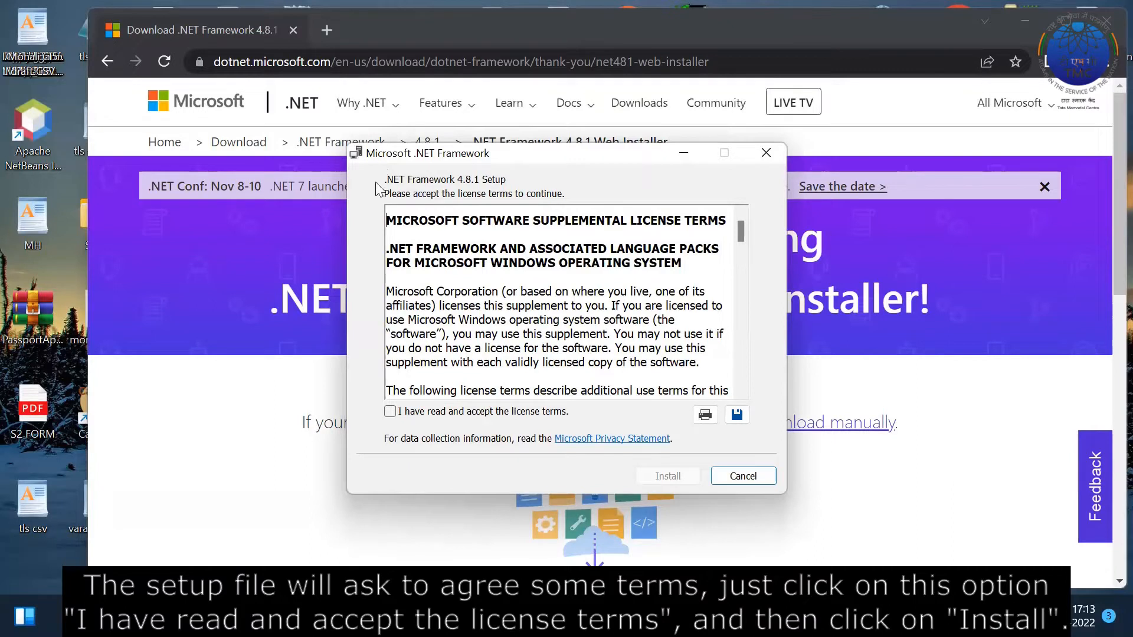
Accept the license terms, install .NET Framework 4.8.1, then close the Rupantaran window.
left_click(389, 412)
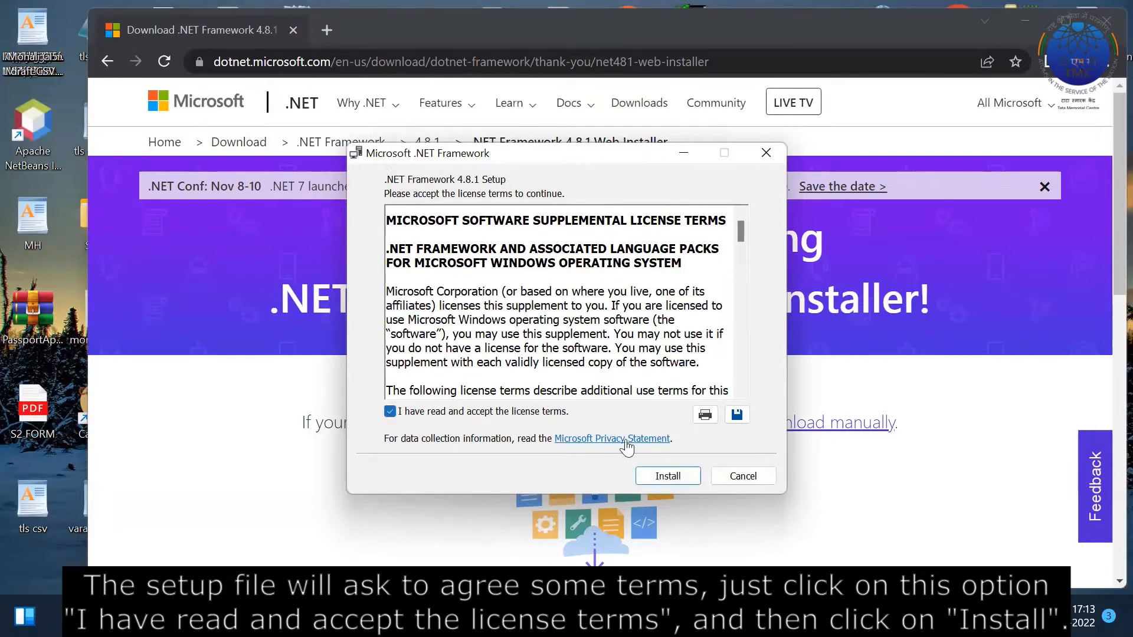
left_click(675, 476)
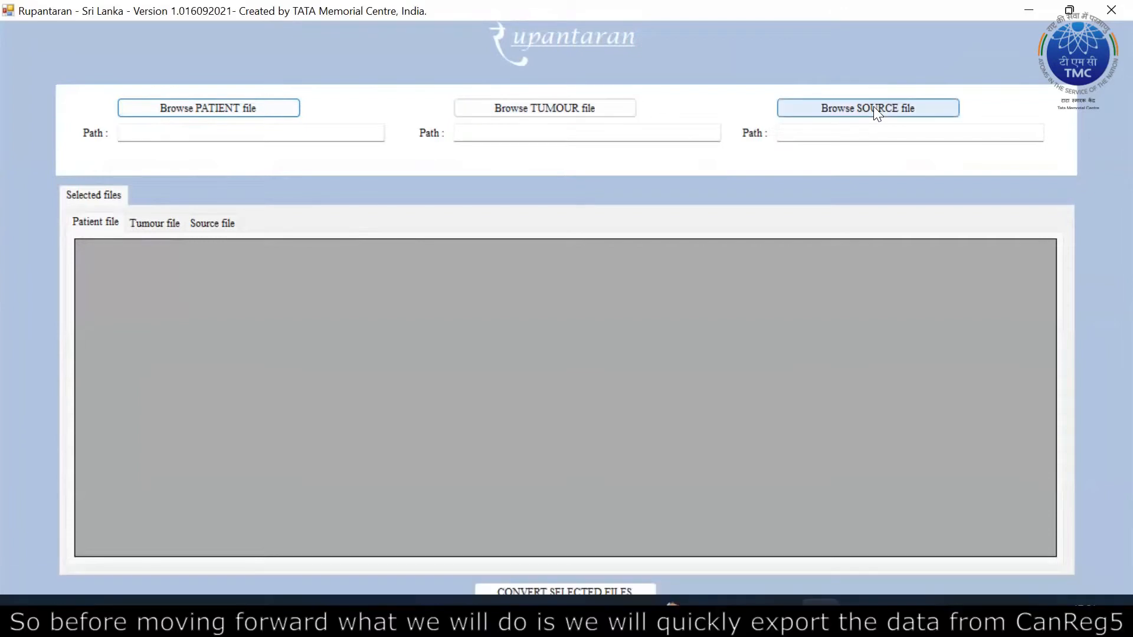
left_click(1101, 13)
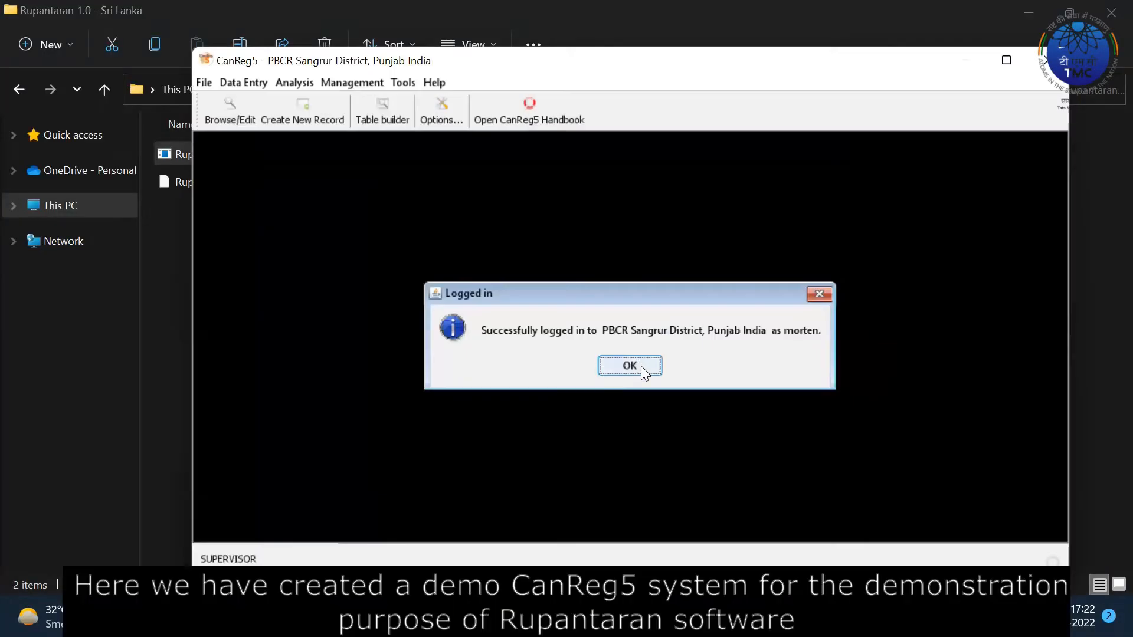
Dismiss the login and backup prompts, then refresh and close the 233-record Patient browse.
left_click(642, 367)
left_click(641, 366)
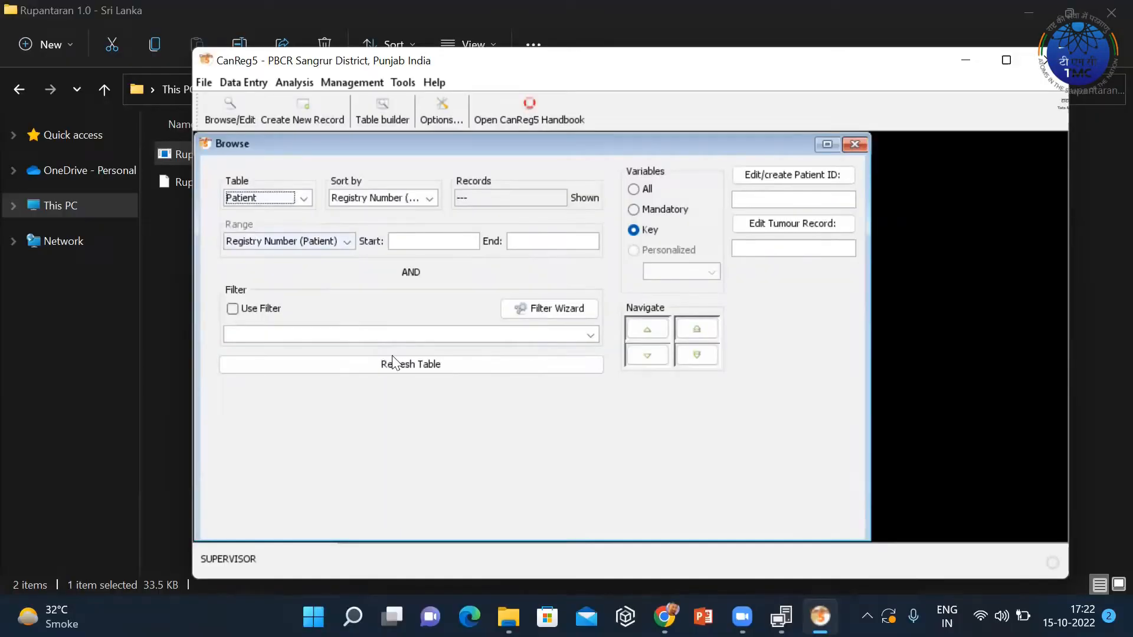
left_click(426, 364)
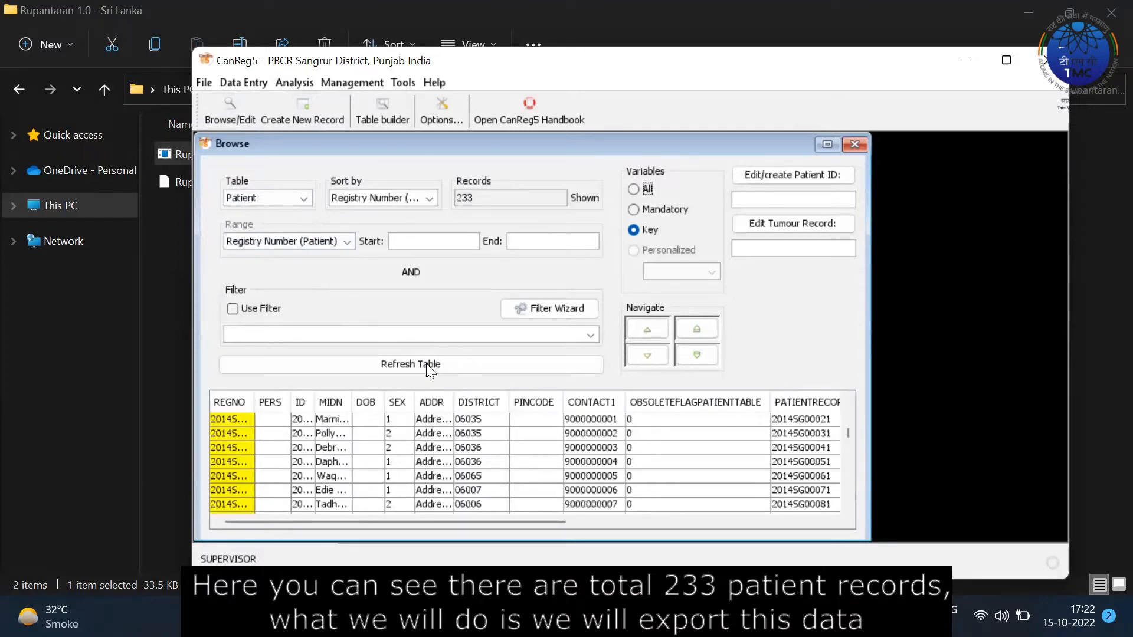
left_click(854, 145)
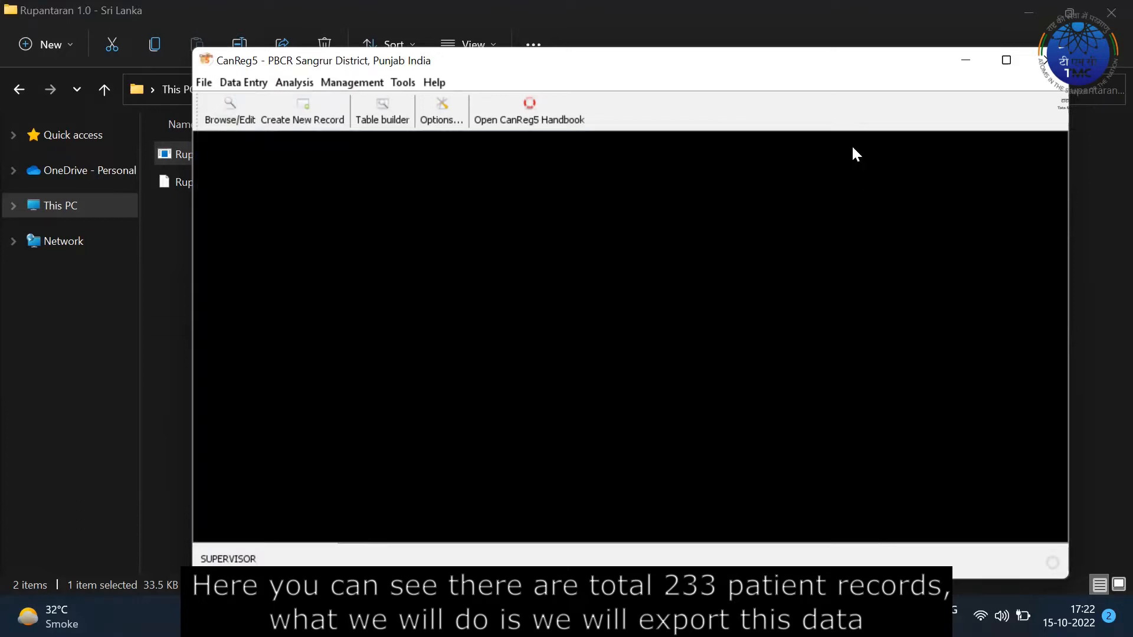
left_click(258, 84)
Set up a Patient table export with all variables in Tab Separated Values format.
left_click(279, 82)
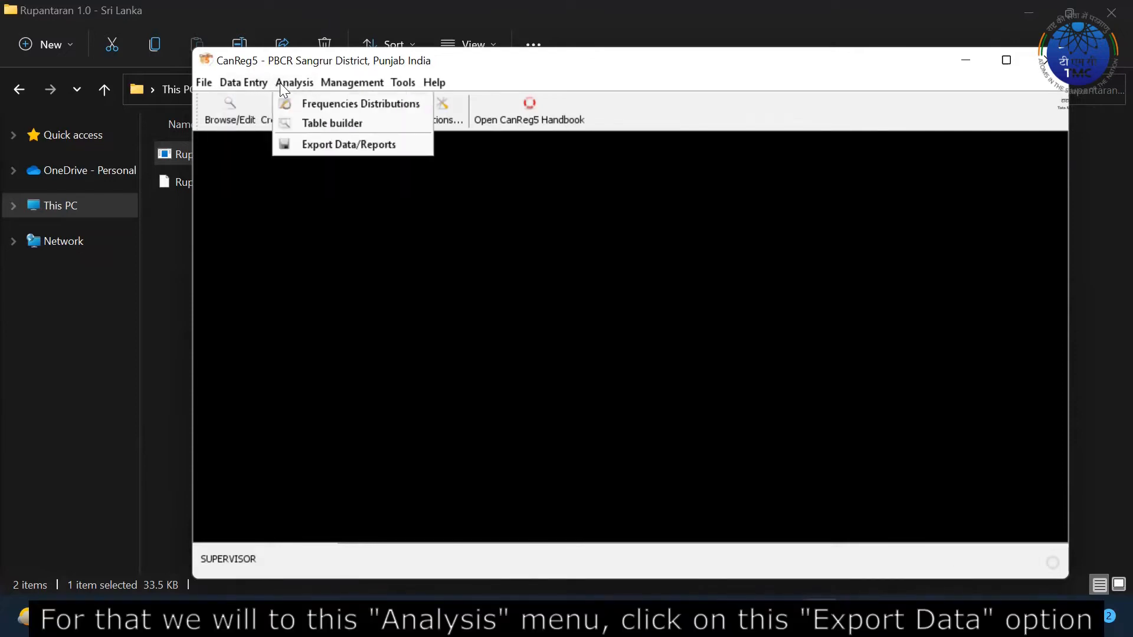
left_click(315, 145)
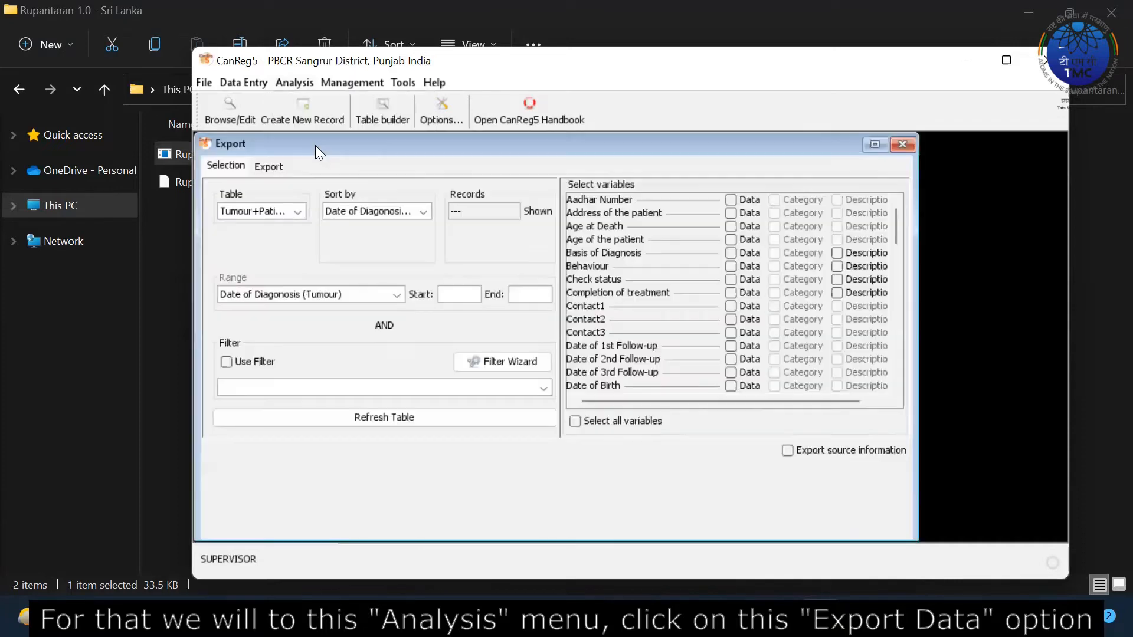
left_click(270, 216)
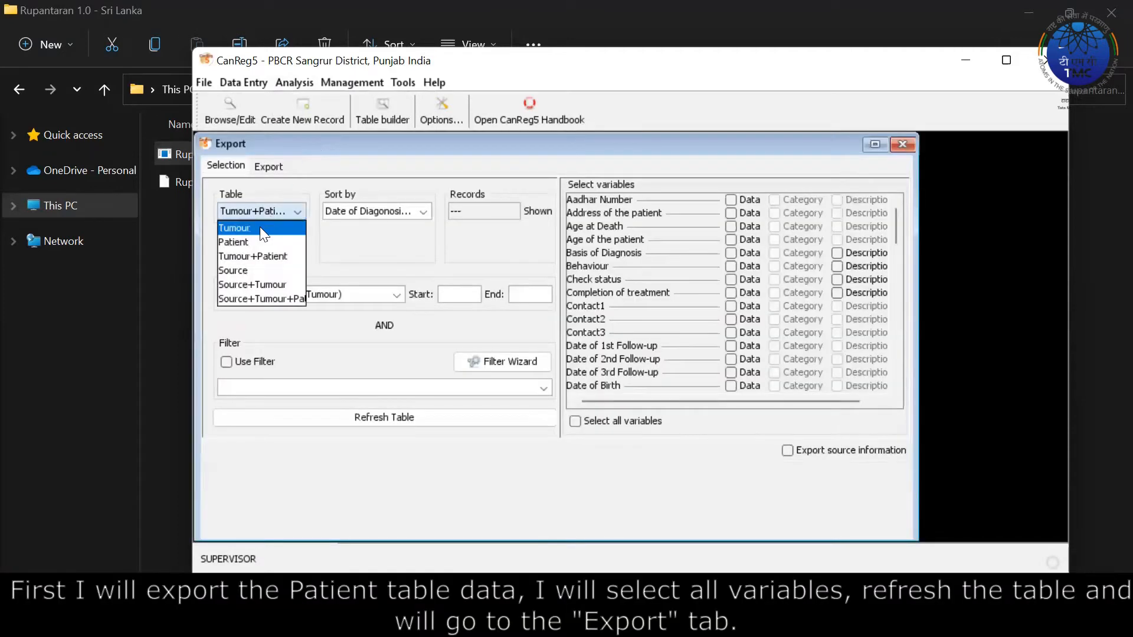
left_click(249, 240)
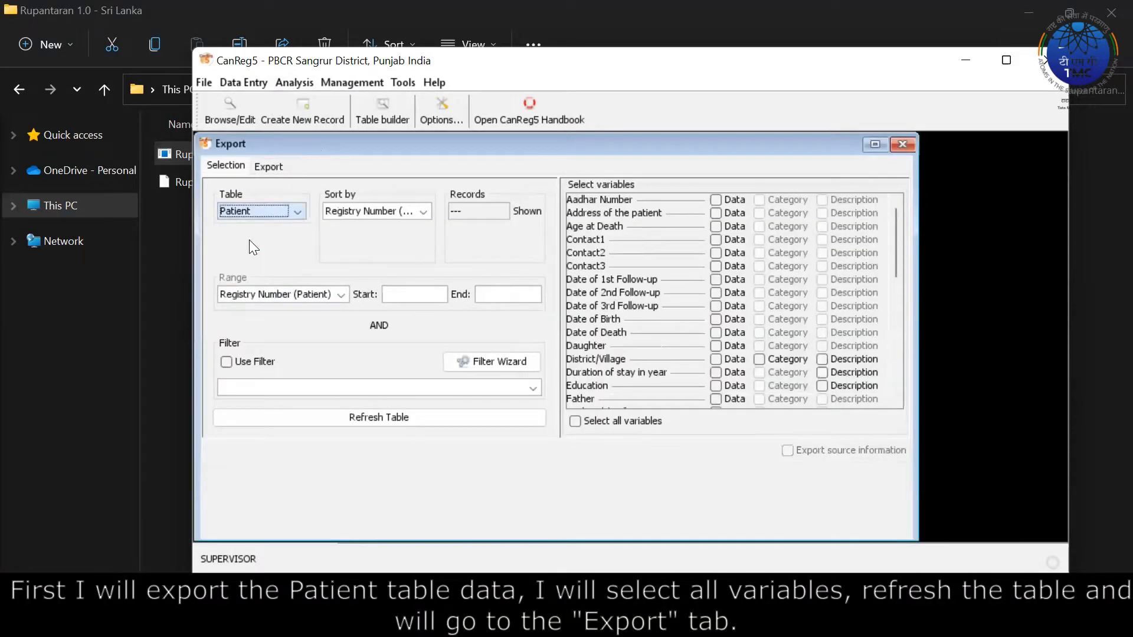
left_click(588, 420)
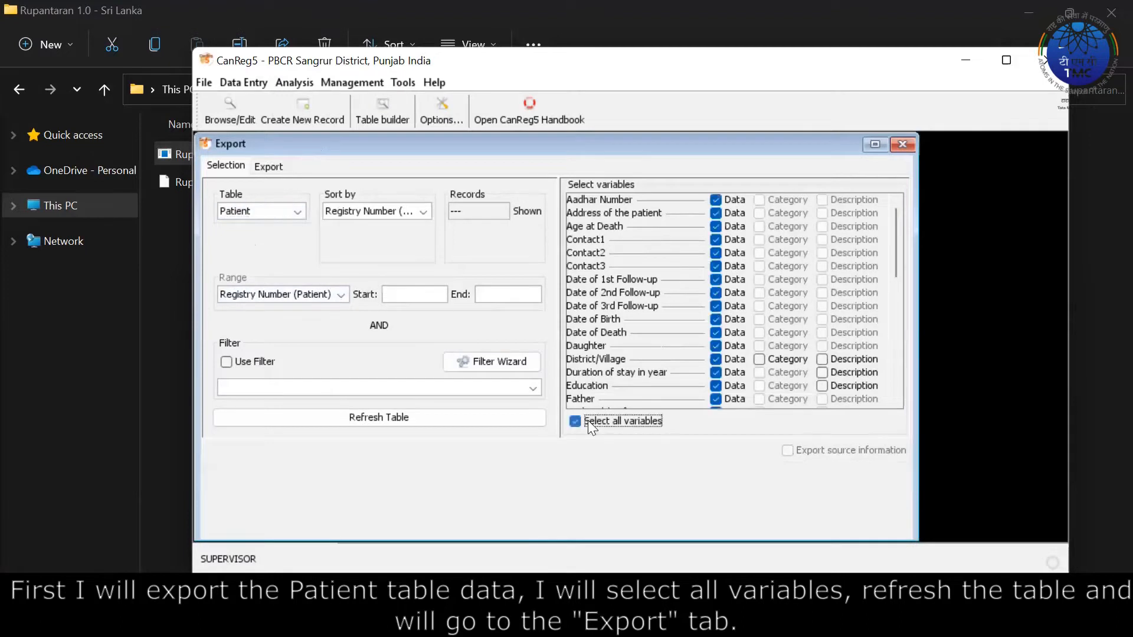
left_click(430, 415)
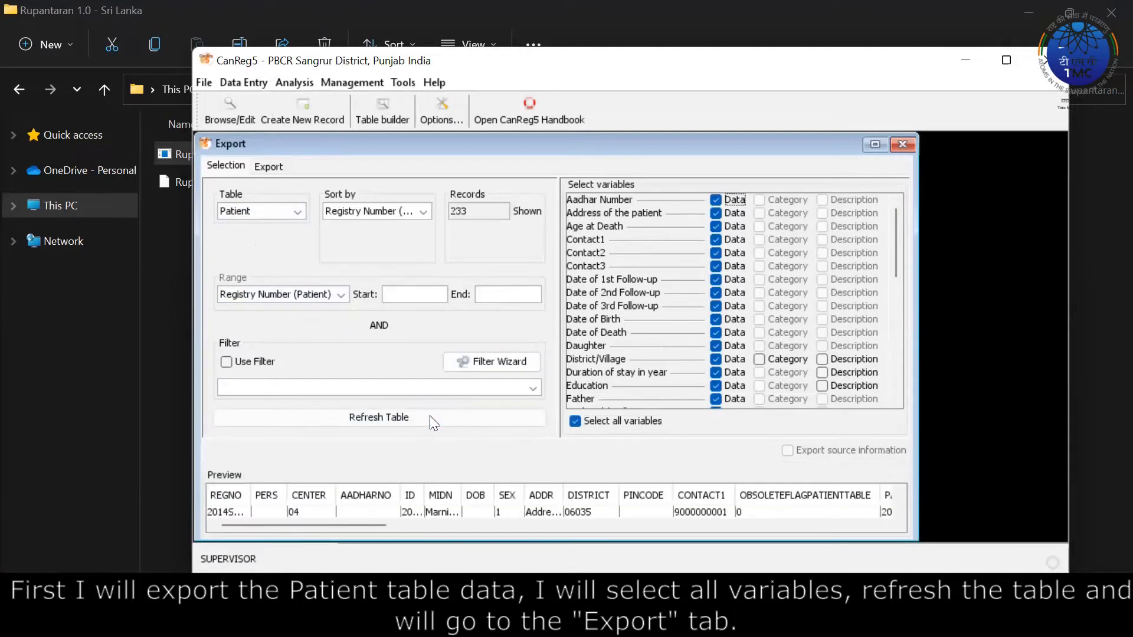
left_click(269, 167)
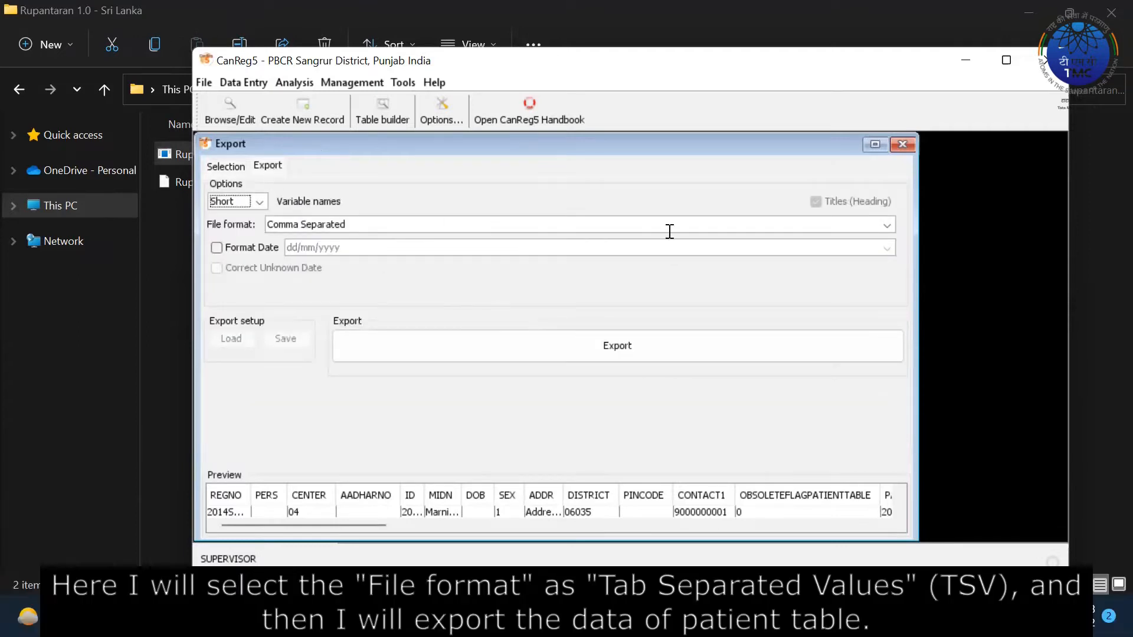
left_click(888, 224)
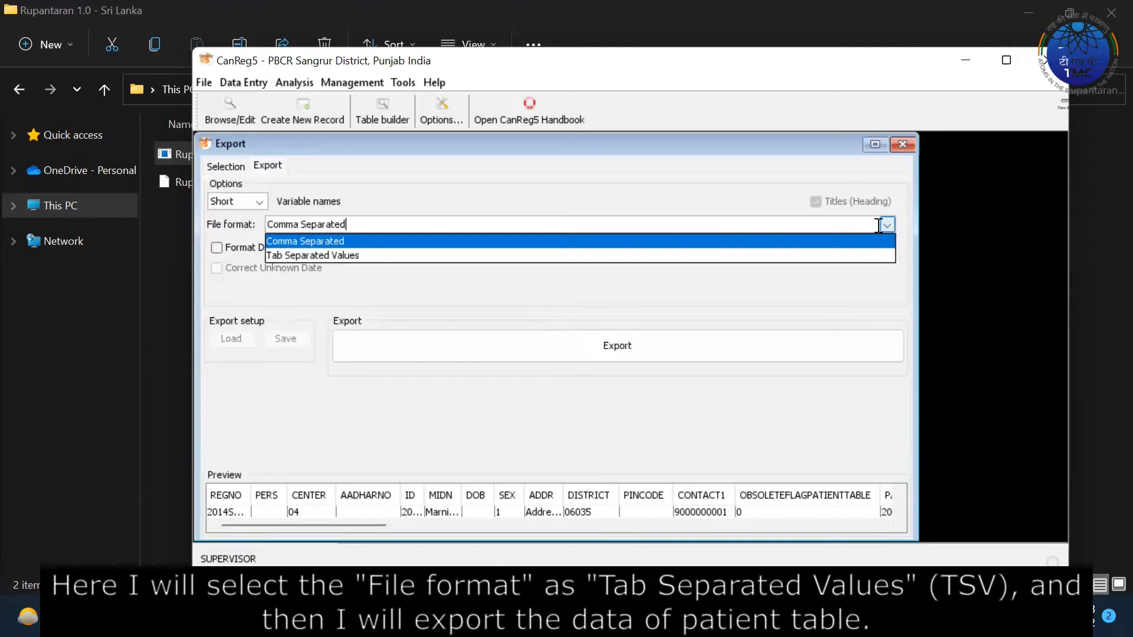
left_click(809, 256)
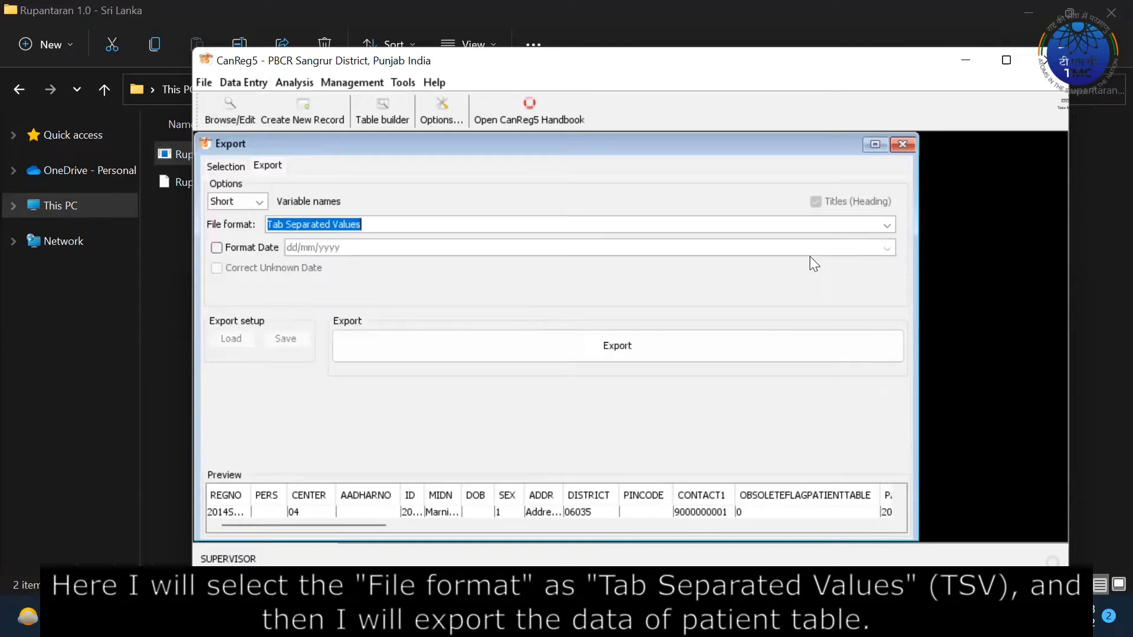
Save the export as 'patient' in a new Desktop folder 'Rupantaran' and confirm success.
left_click(586, 350)
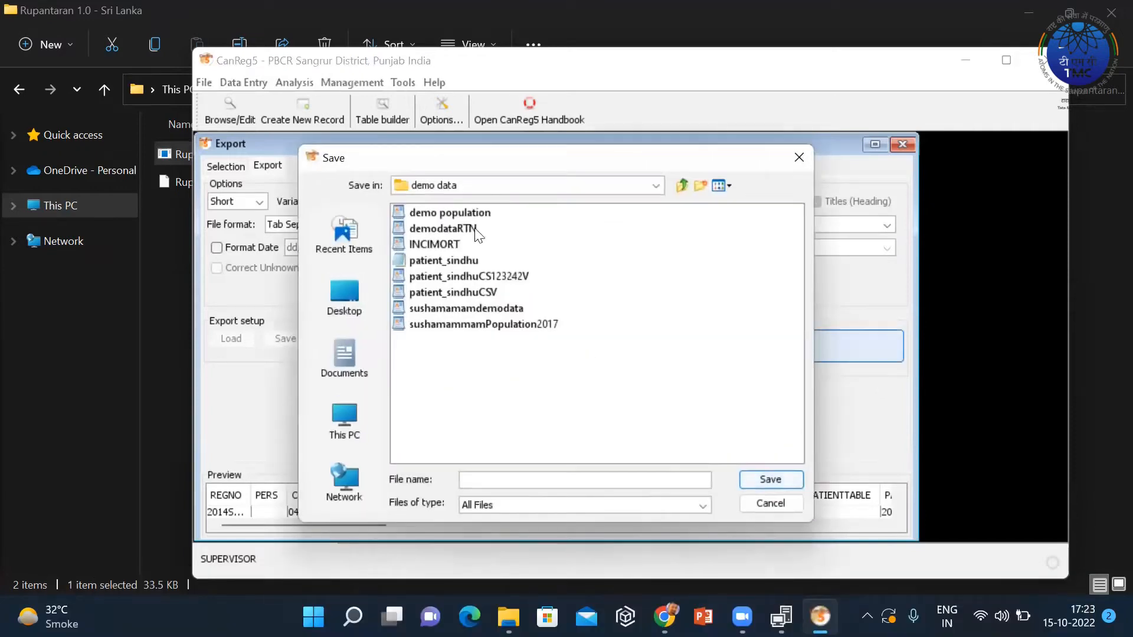
left_click(344, 301)
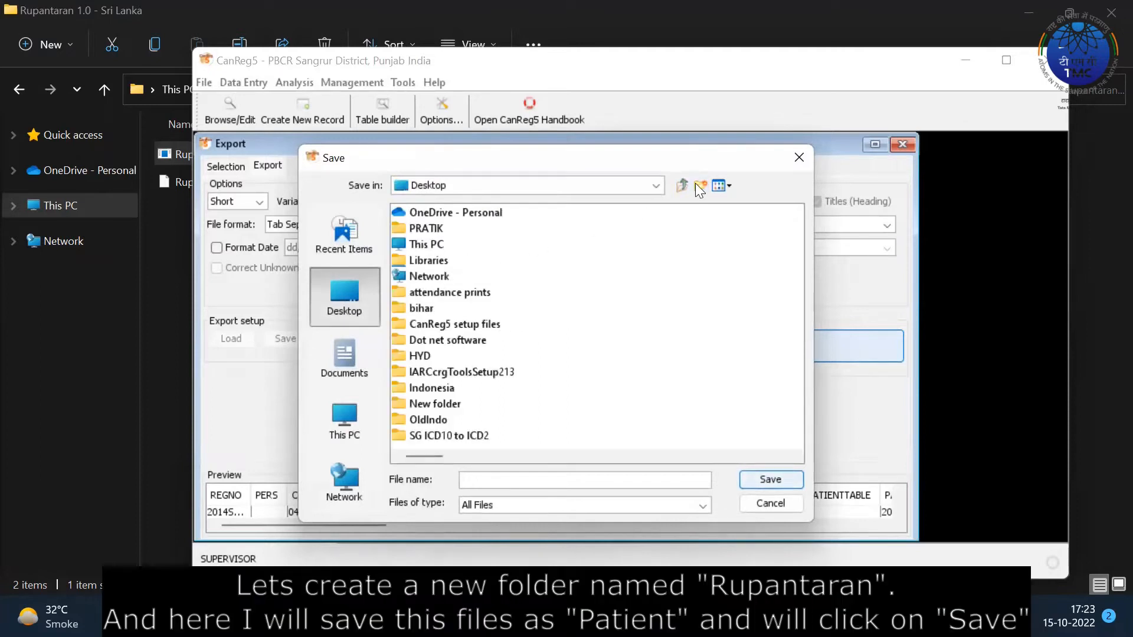
left_click(696, 183)
type("Rupanta")
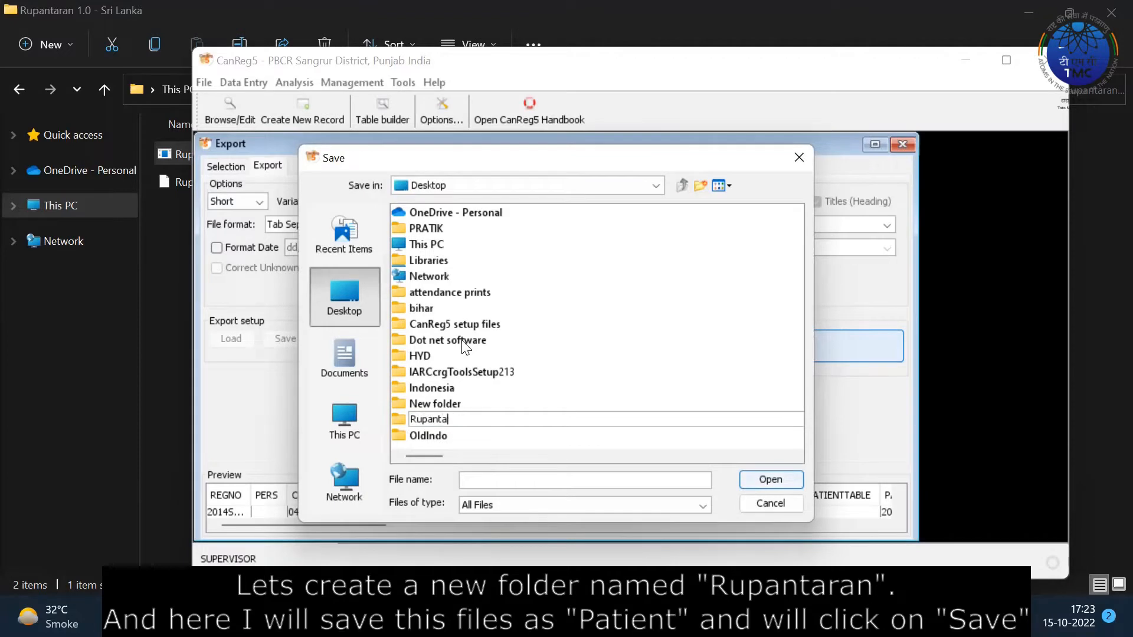
type("ran")
key("Return")
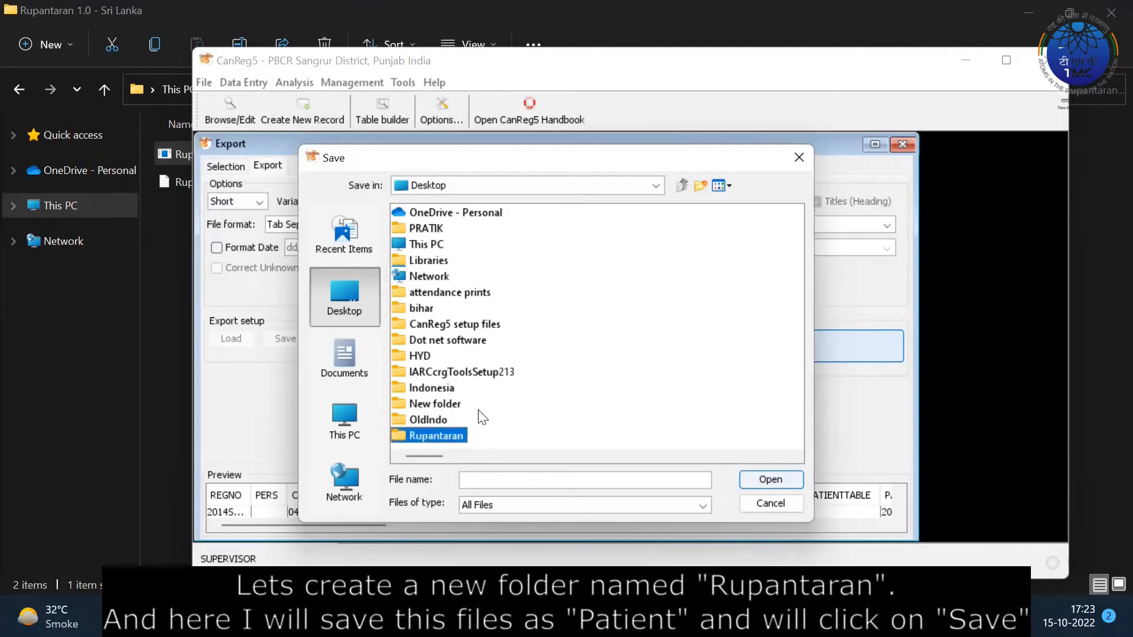
double_click(431, 436)
left_click(486, 480)
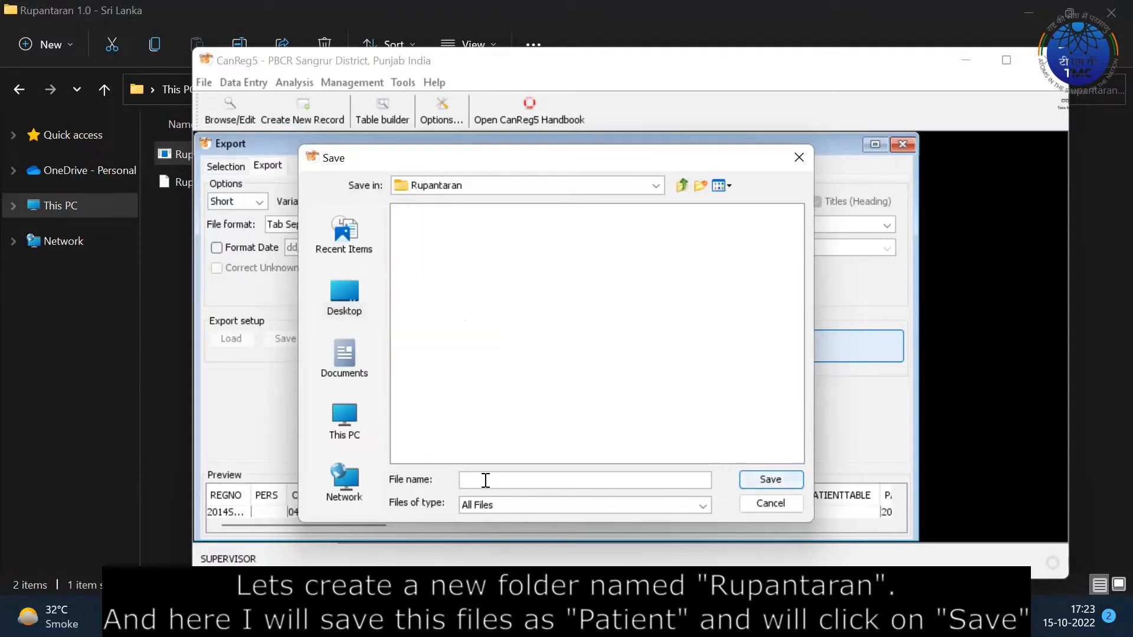
type("patient")
left_click(770, 480)
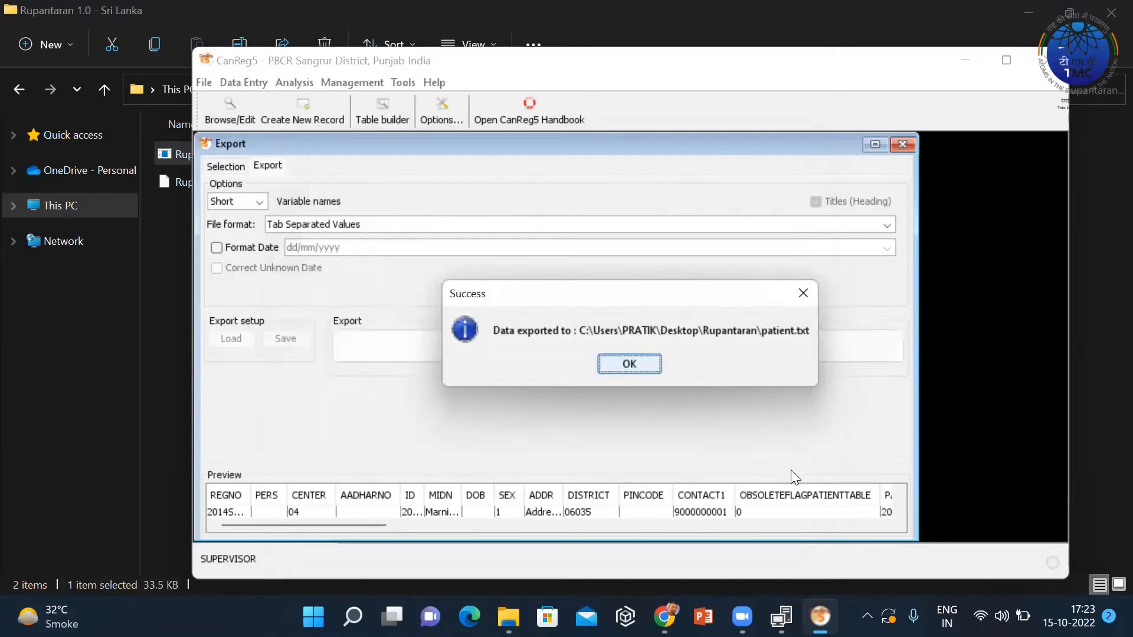
key("Return")
left_click(235, 175)
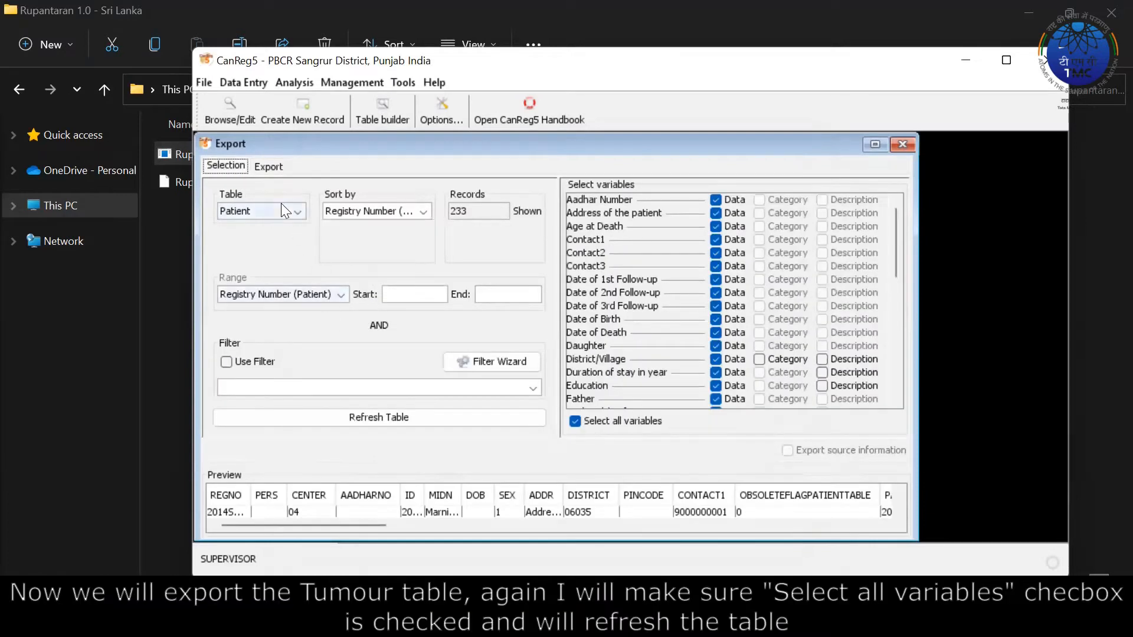
Switch the export to the Tumour table and refresh its record preview.
left_click(282, 207)
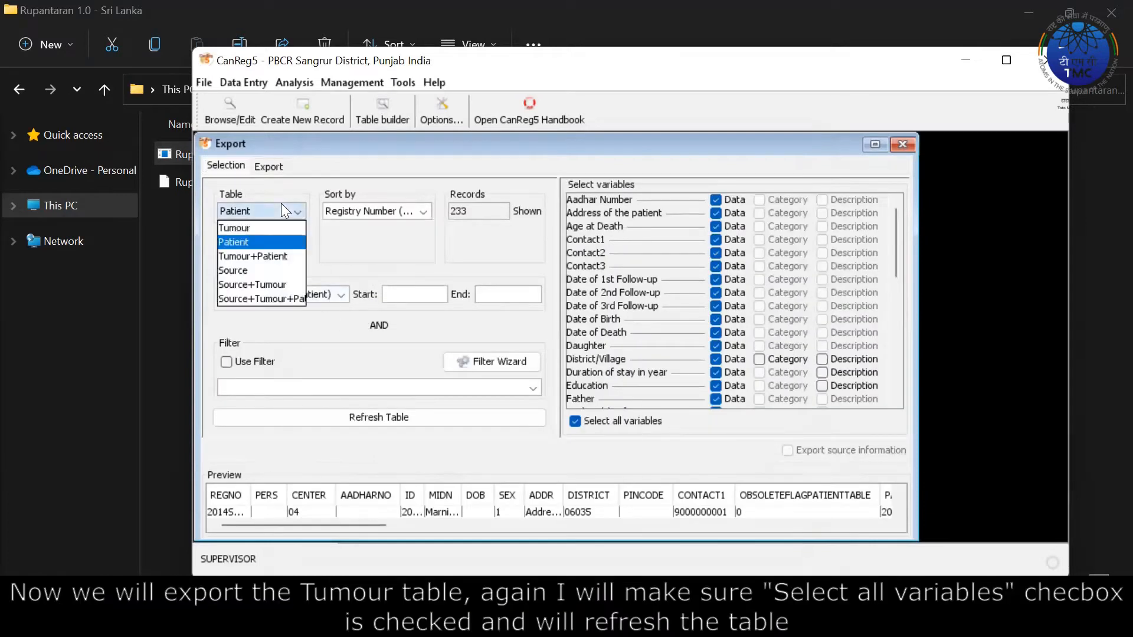
left_click(264, 230)
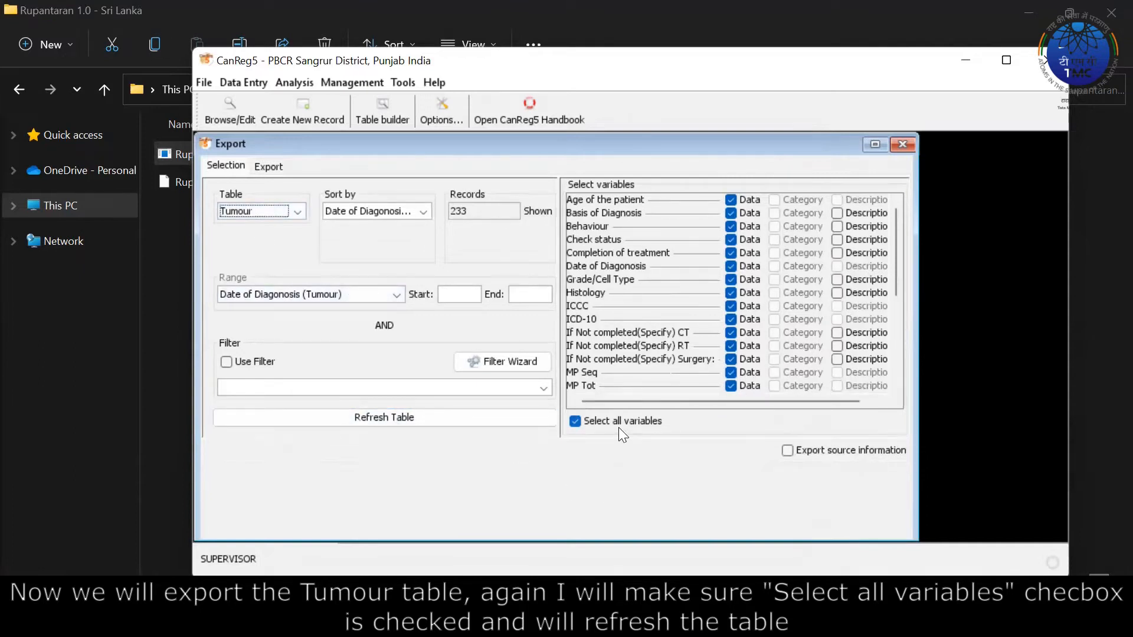
left_click(417, 420)
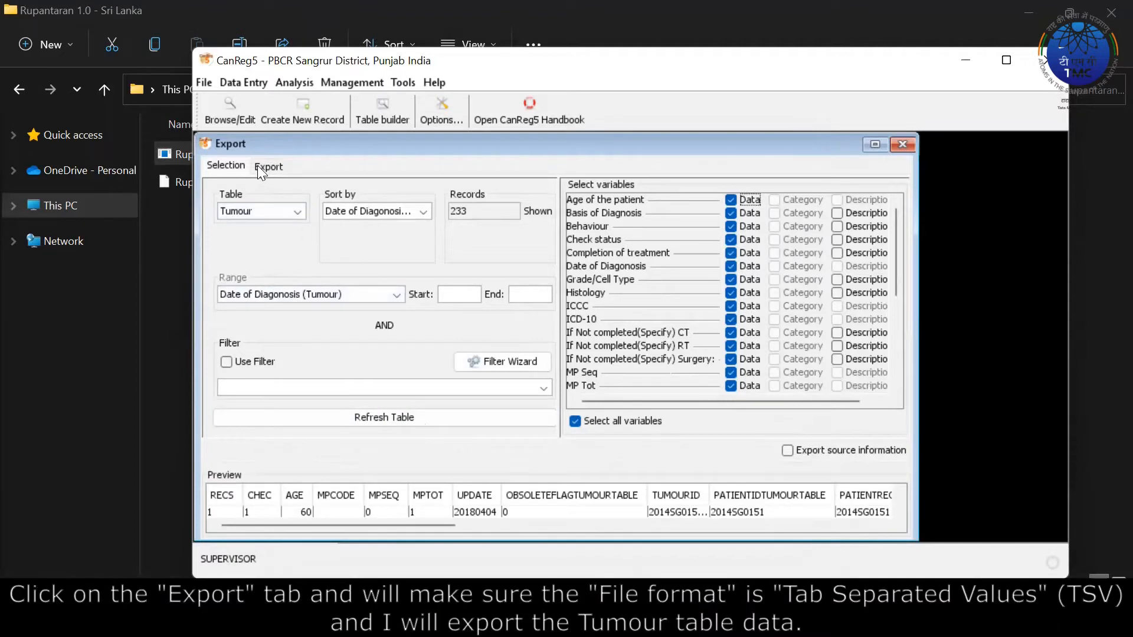
left_click(258, 166)
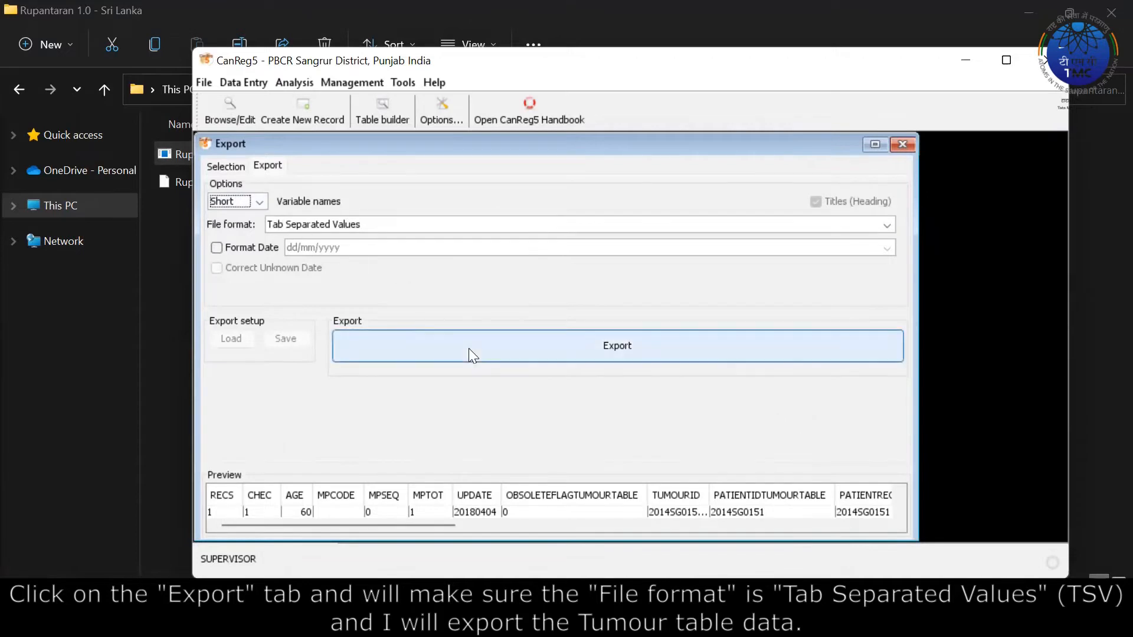
Export the tumour data as 'tumour' into Rupantaran and dismiss the success message.
left_click(559, 355)
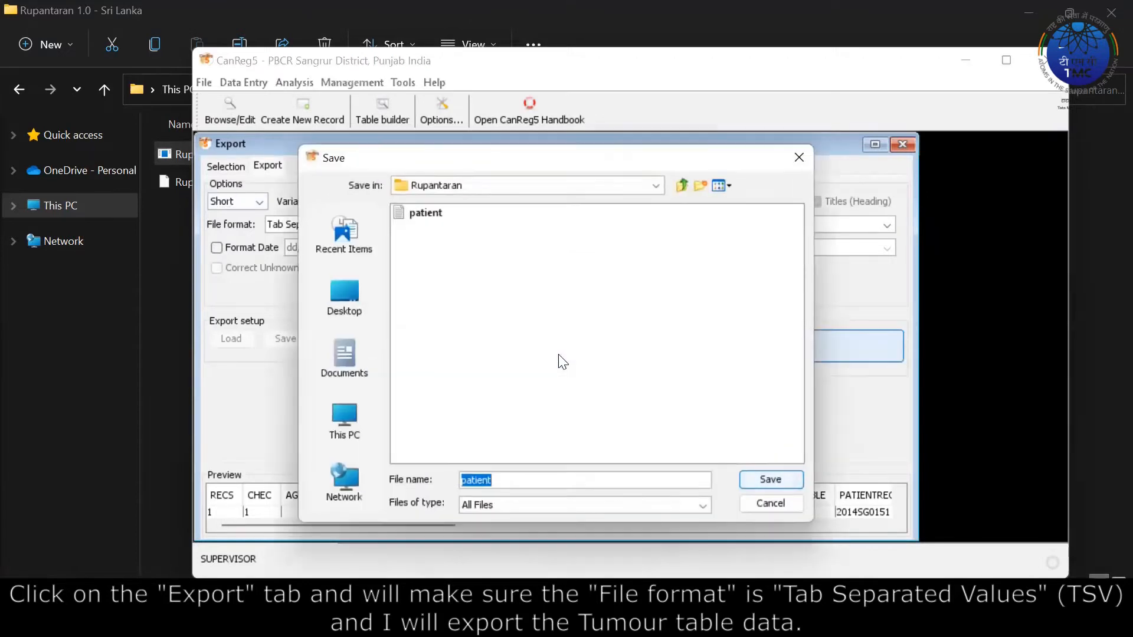
type("tumolur")
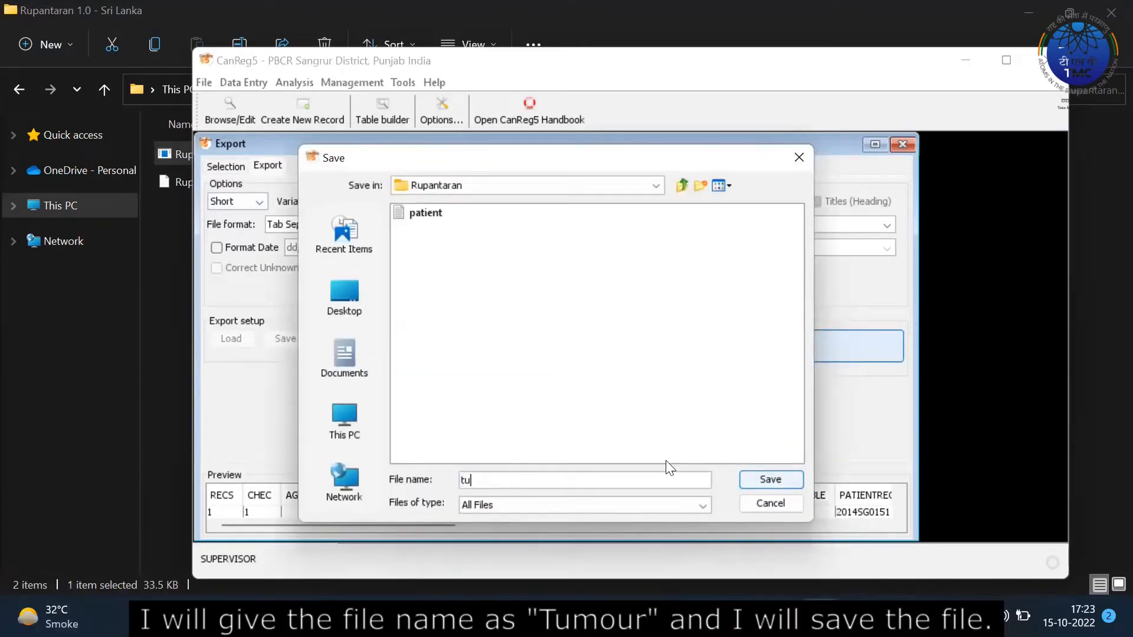
key("BackSpace")
key("BackSpace")
key("BackSpace")
type("ur")
left_click(758, 478)
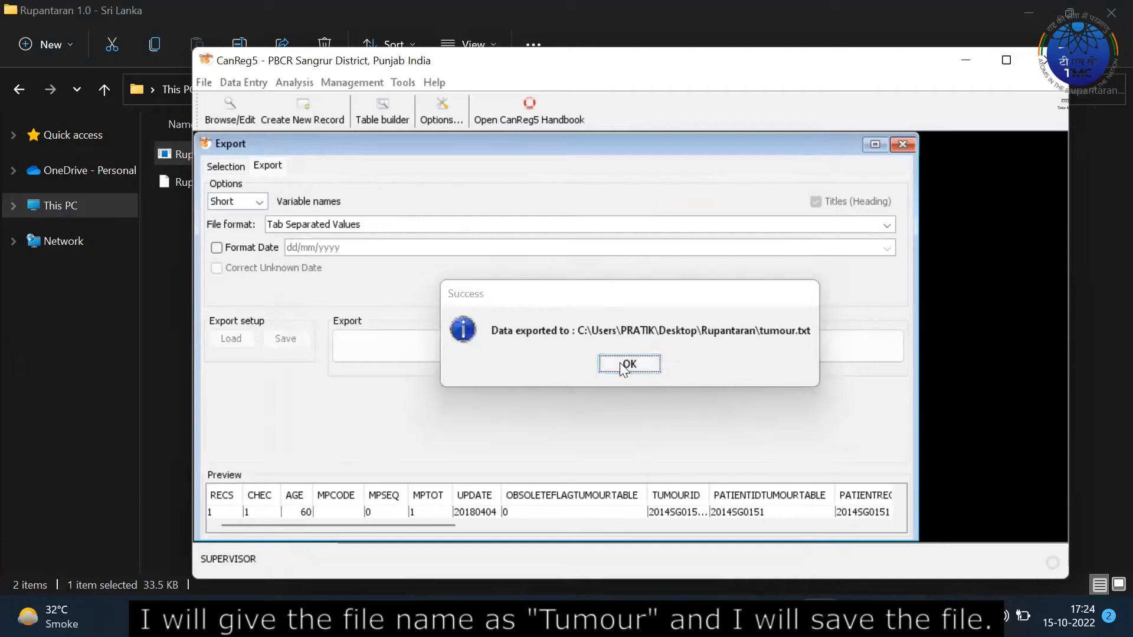
left_click(620, 362)
left_click(225, 167)
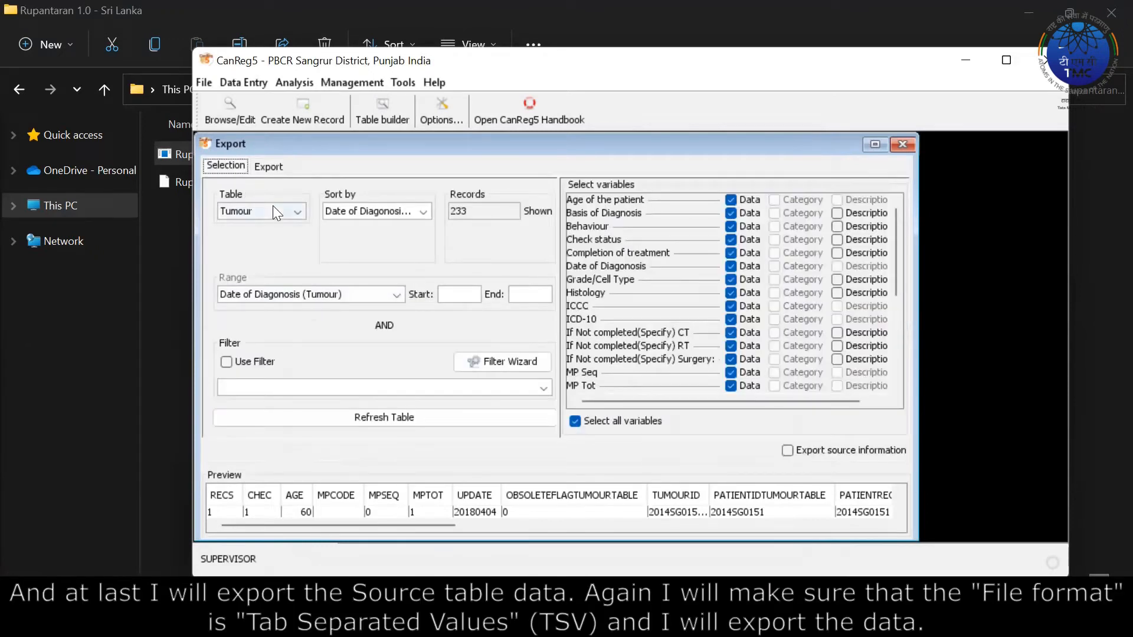
Export the Source table as 'source' into Rupantaran, confirm, and close the export window.
left_click(271, 206)
left_click(247, 271)
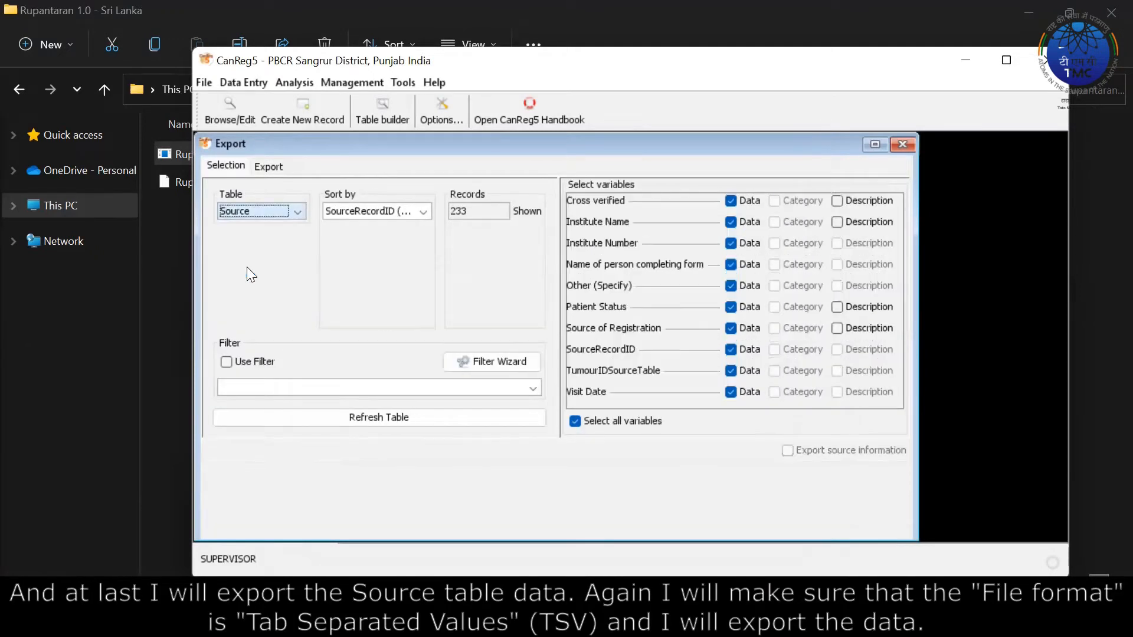
left_click(427, 421)
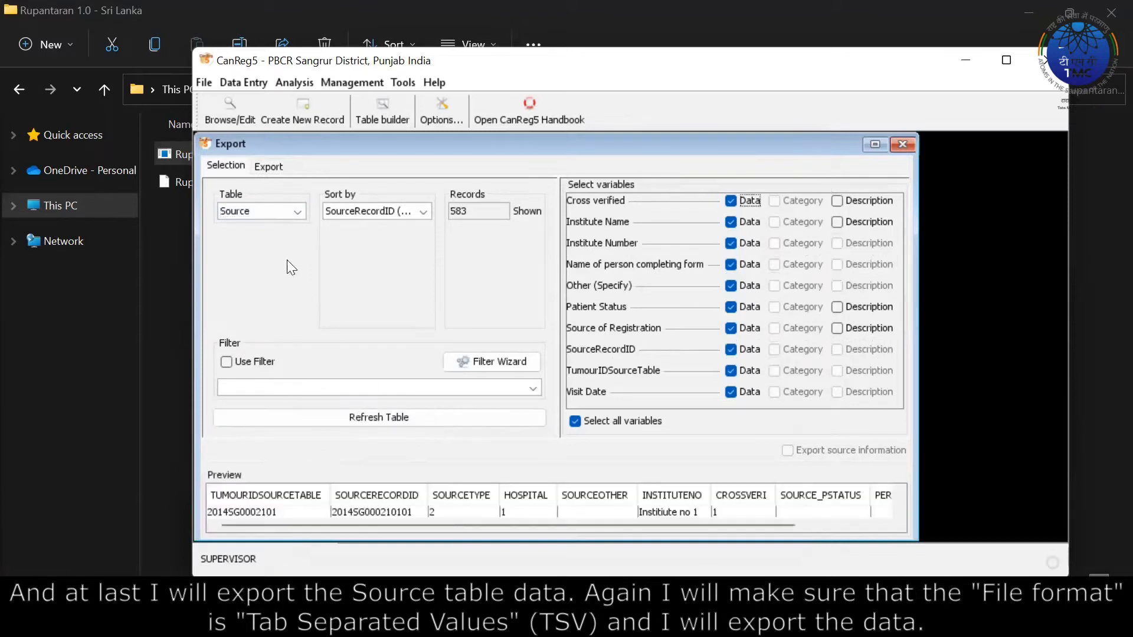
left_click(269, 166)
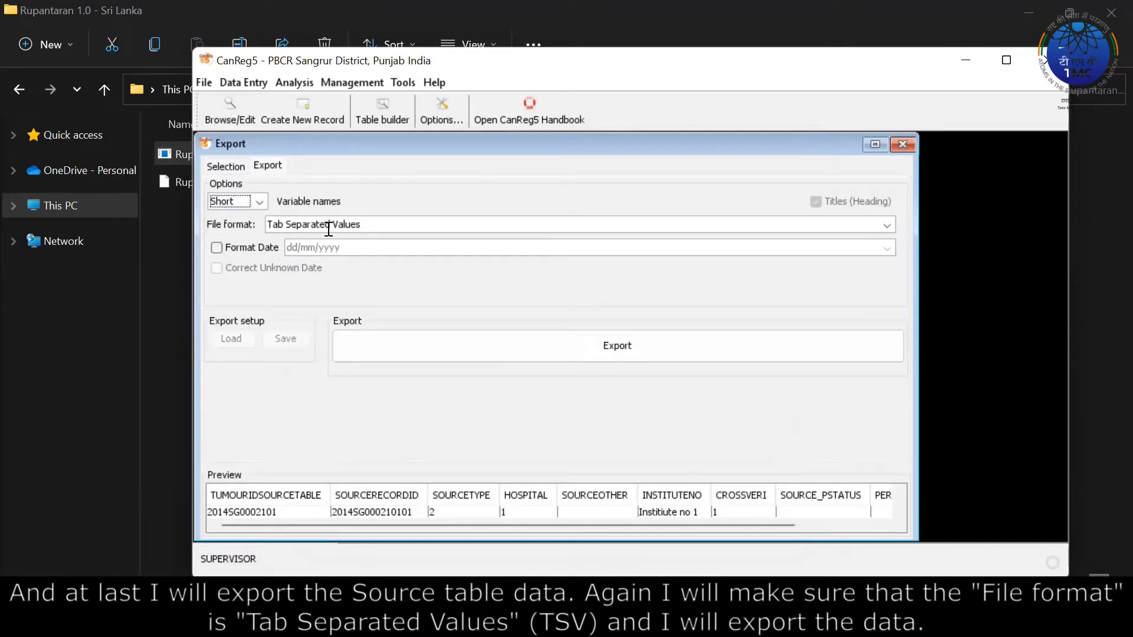
left_click(627, 342)
type("source")
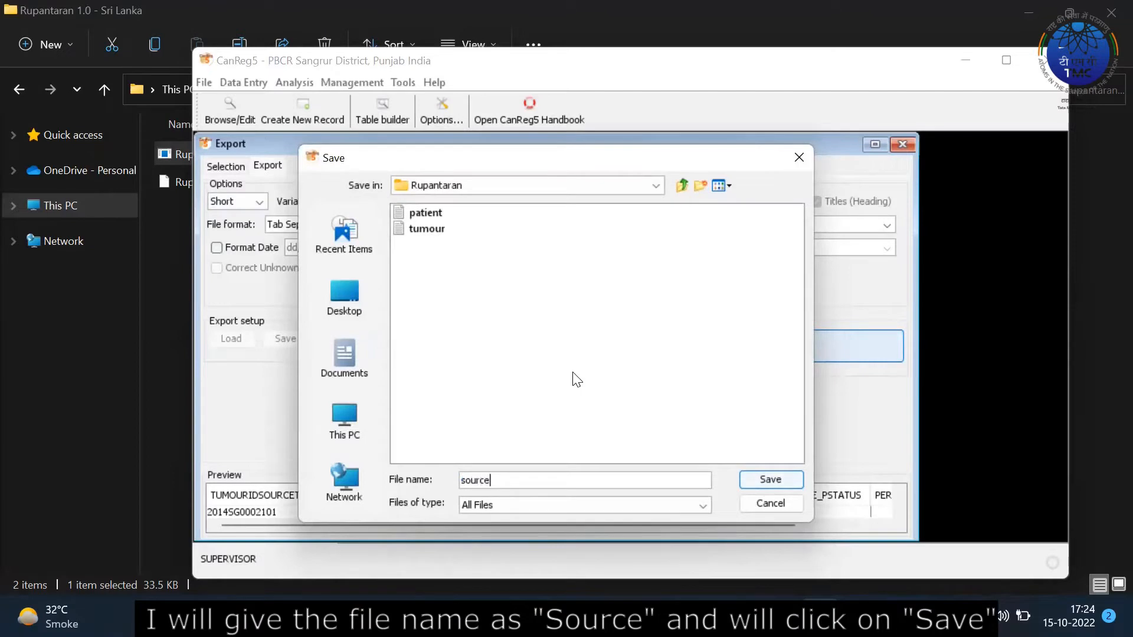
left_click(794, 481)
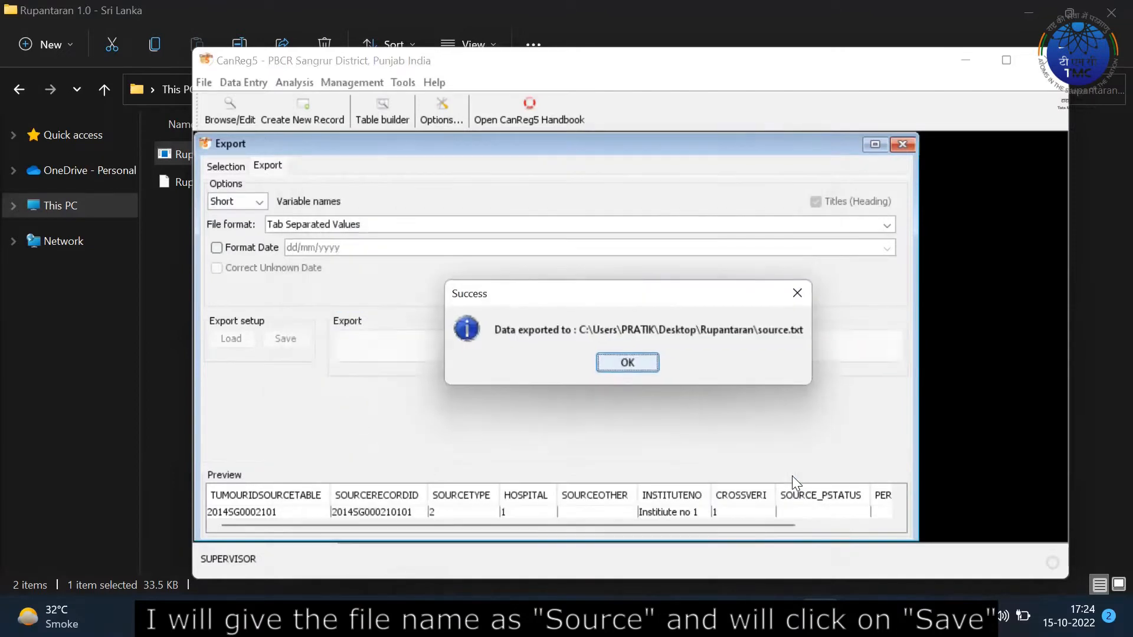
left_click(636, 369)
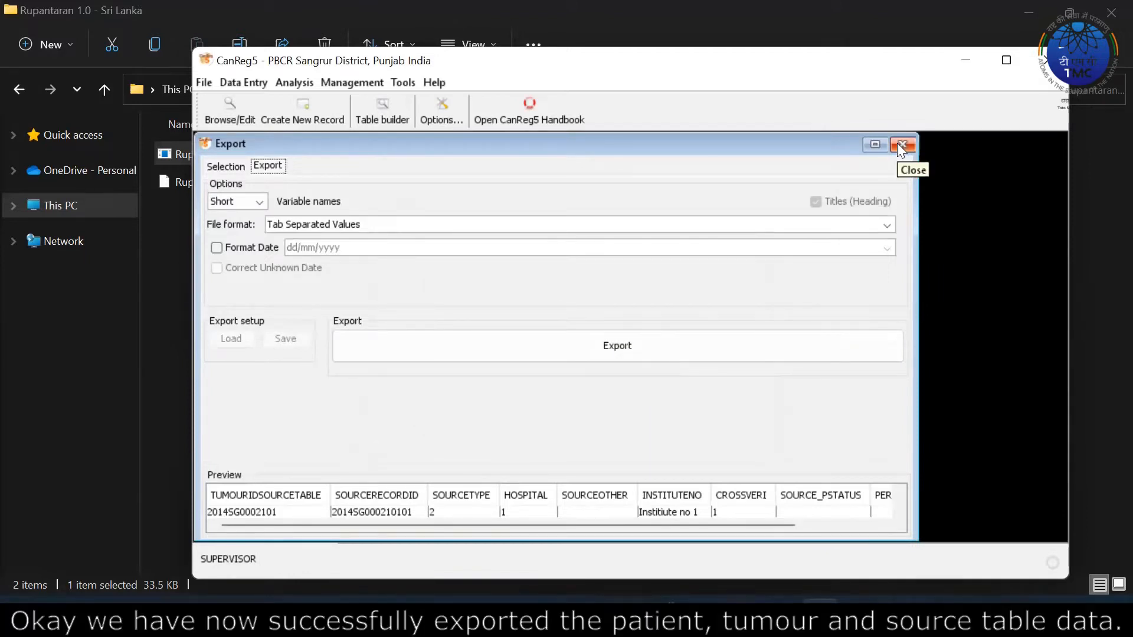
left_click(902, 146)
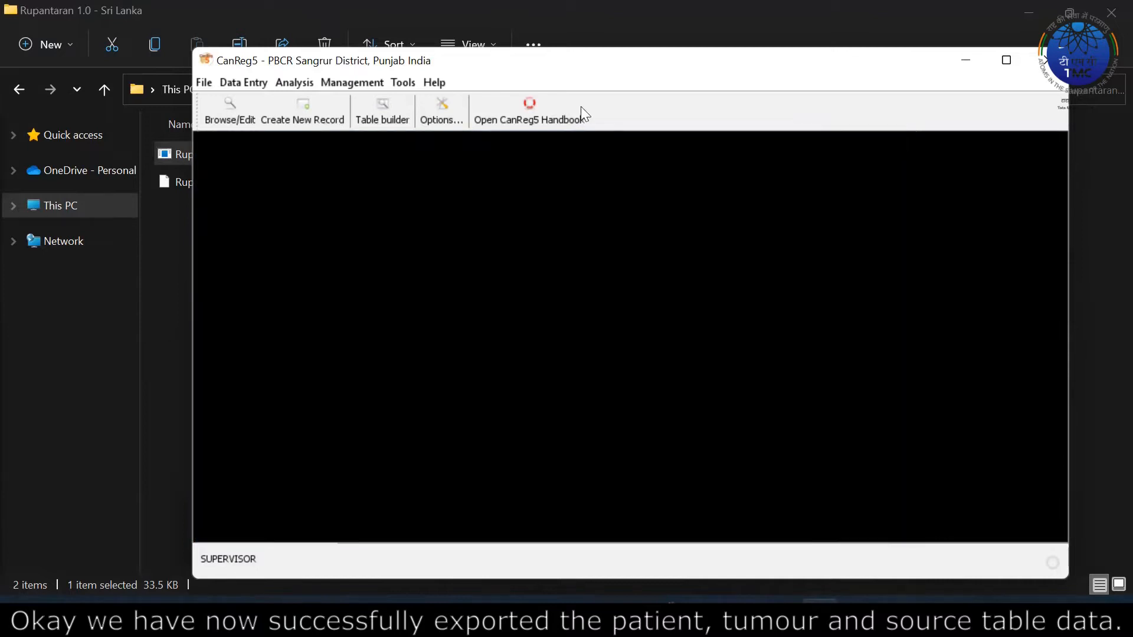
left_click(229, 116)
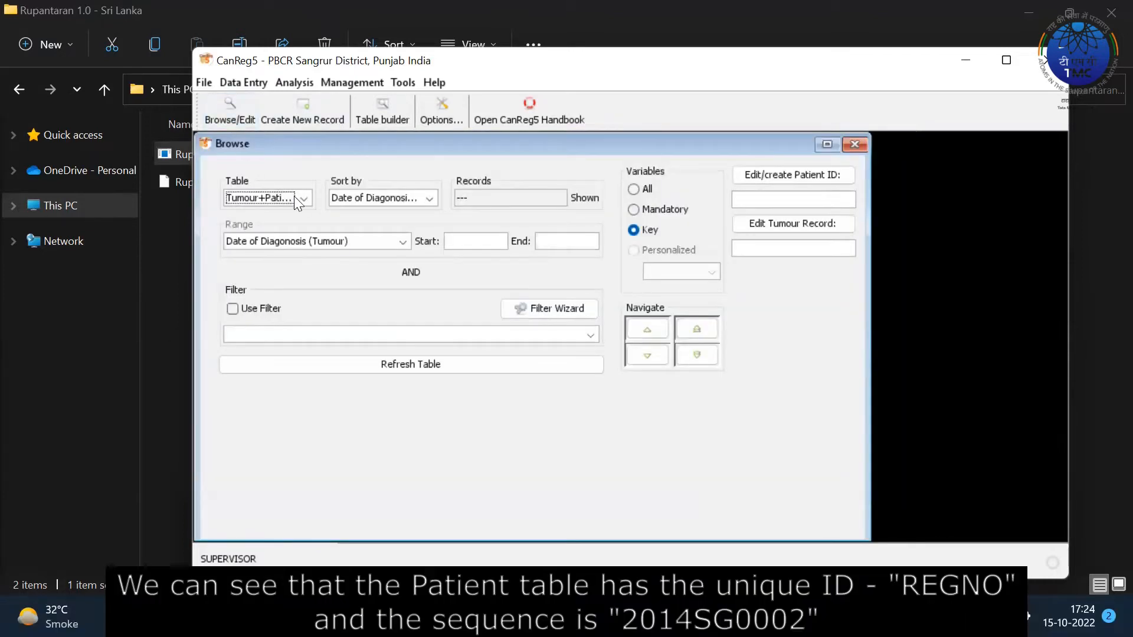
left_click(303, 198)
left_click(265, 229)
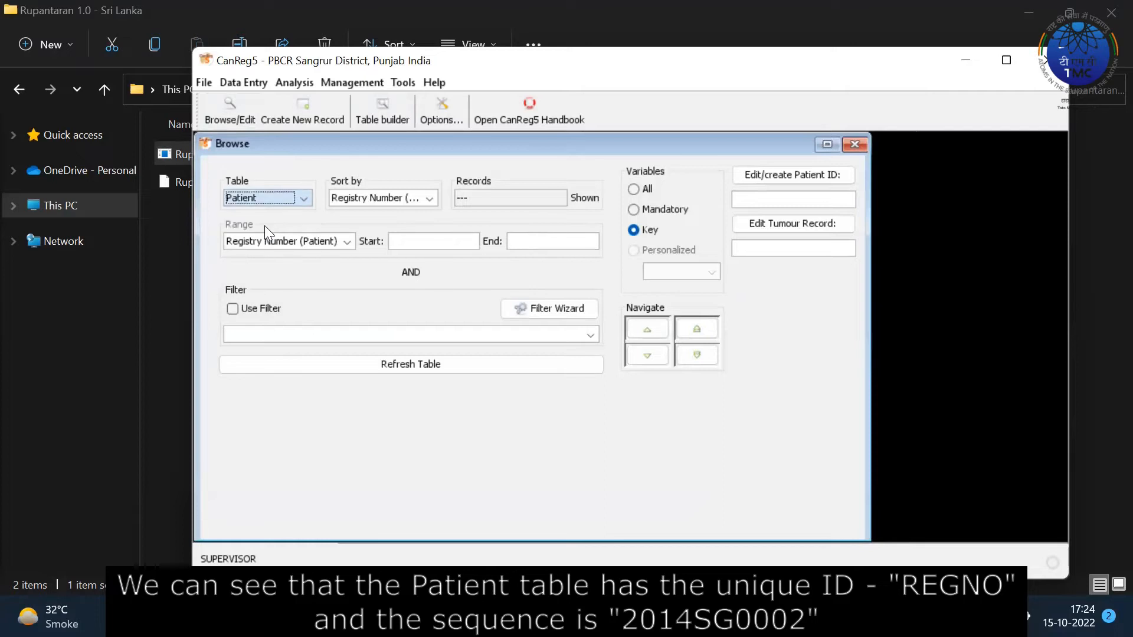
left_click(388, 367)
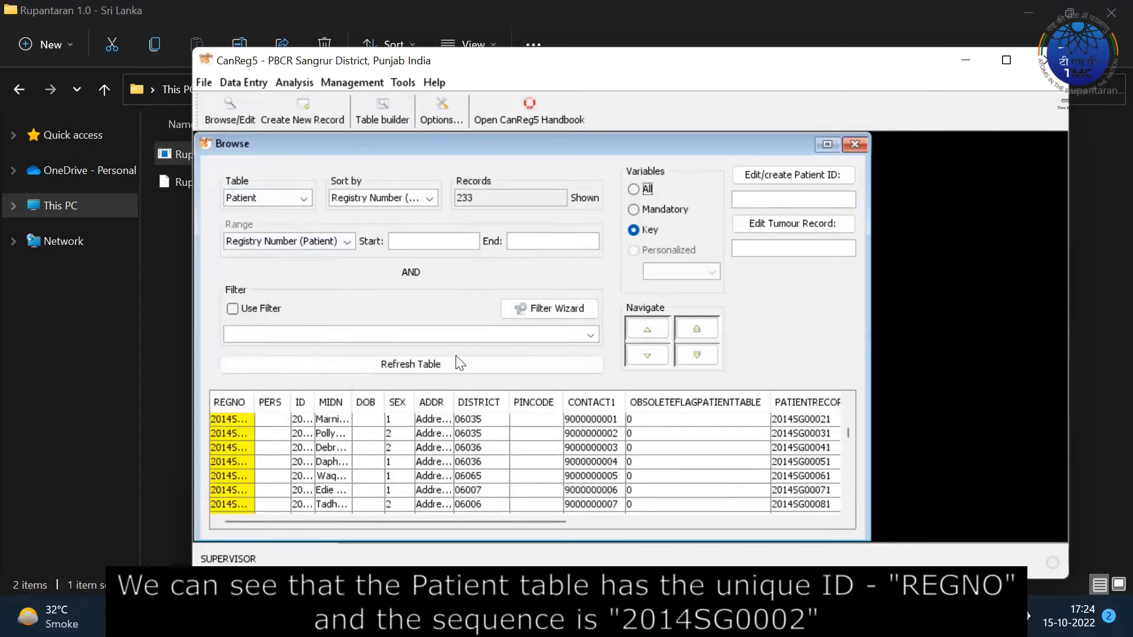
left_click_drag(255, 400, 289, 399)
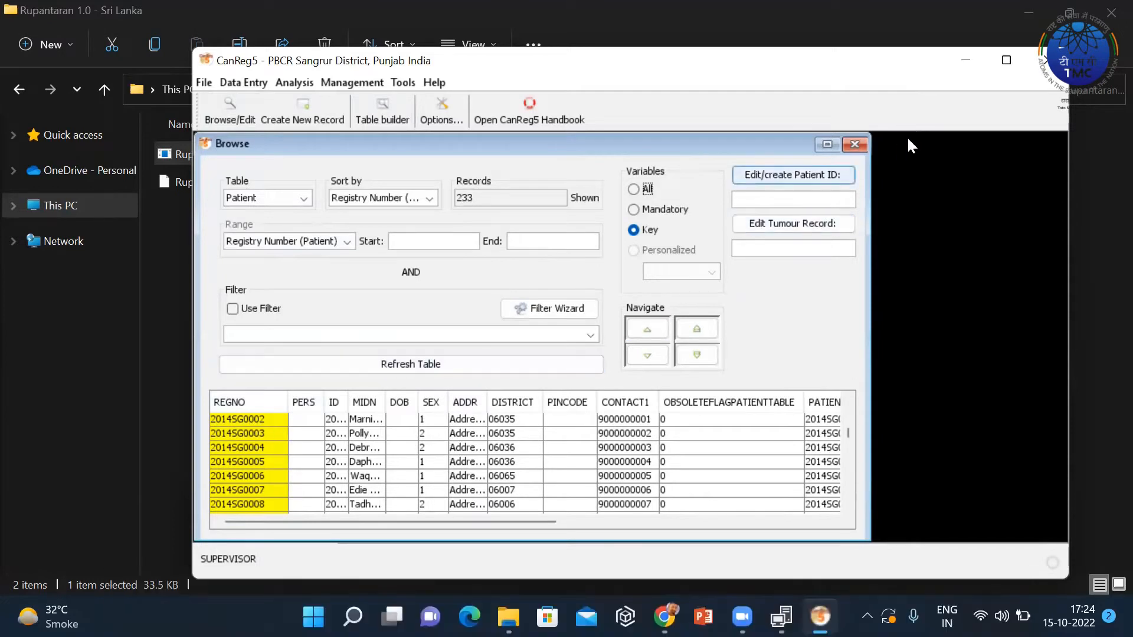
left_click(860, 142)
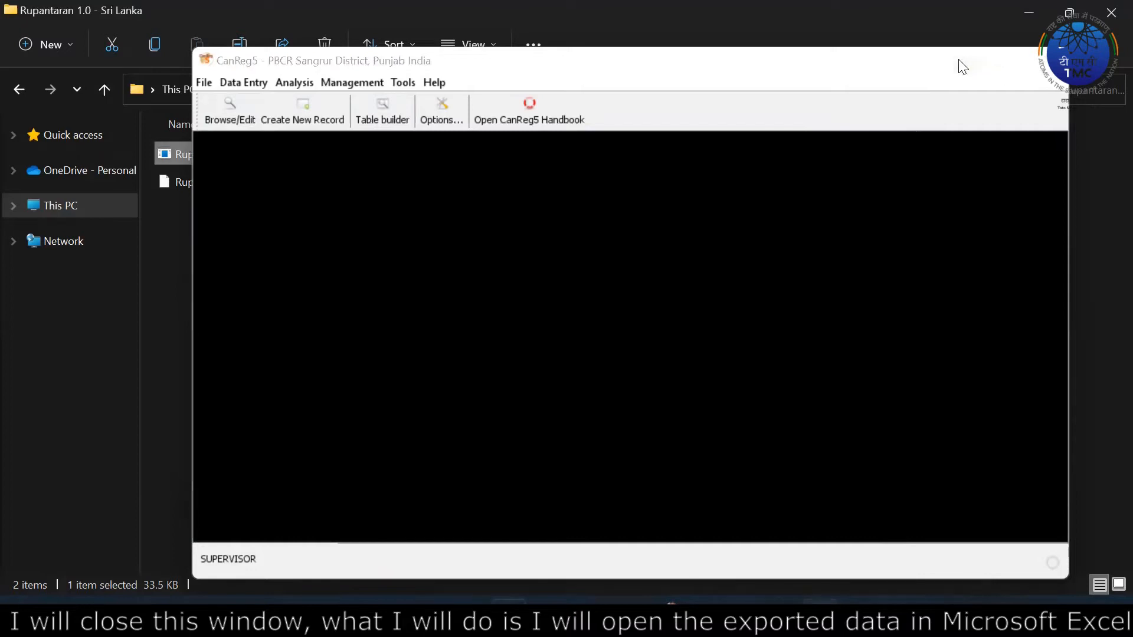
left_click(964, 63)
Check the patient, source and tumour files in Rupantaran, then start a Windows search.
left_click(433, 360)
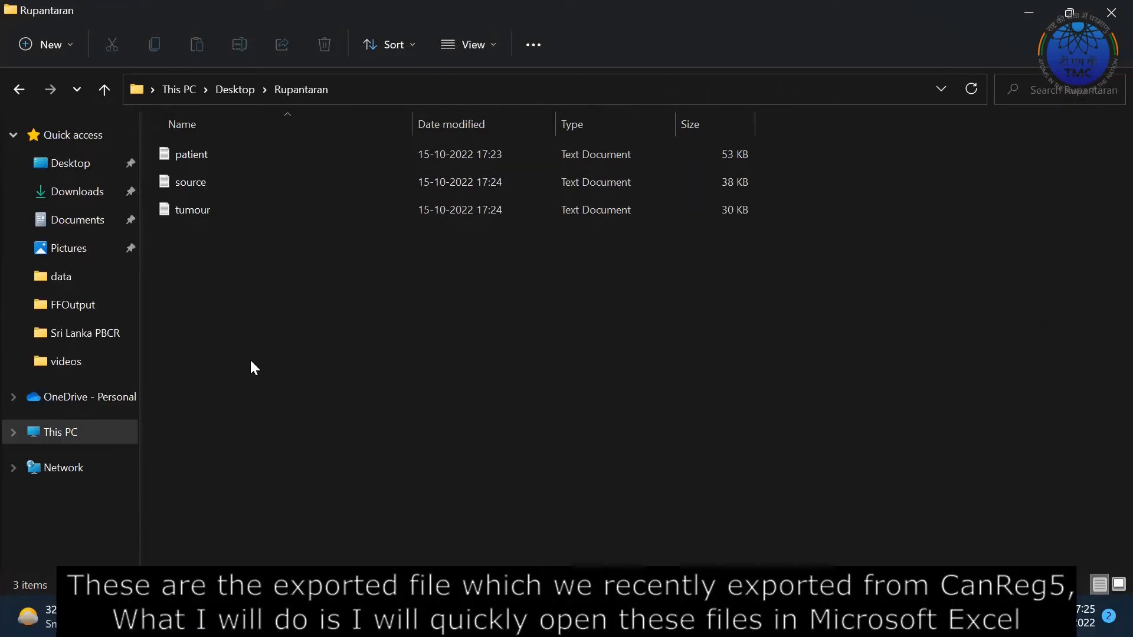
left_click_drag(249, 359, 248, 154)
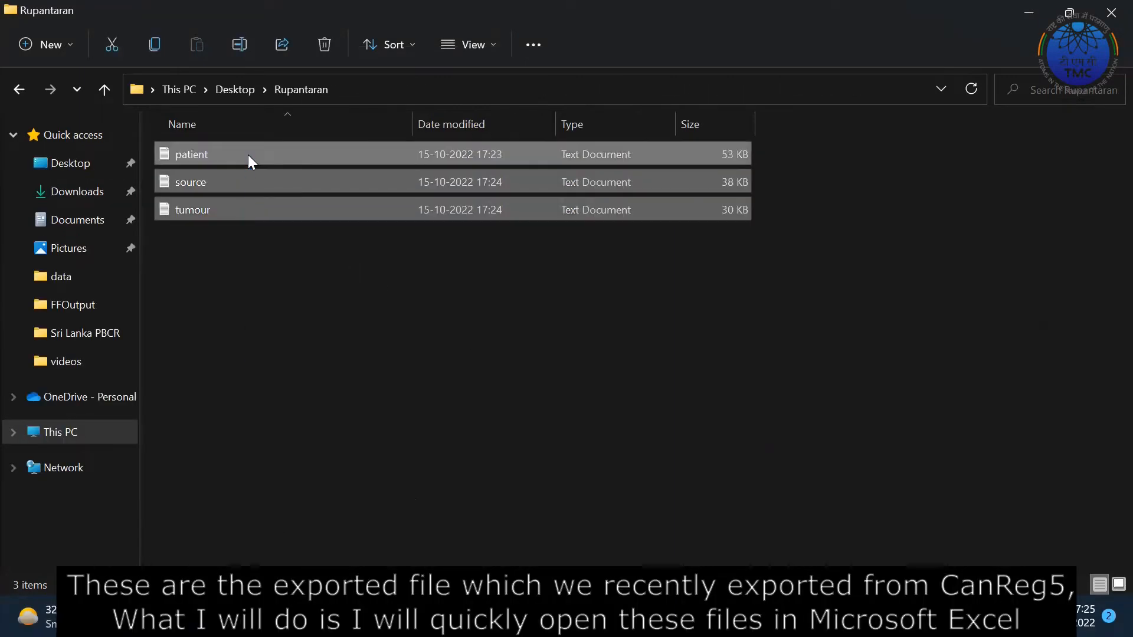
left_click(257, 303)
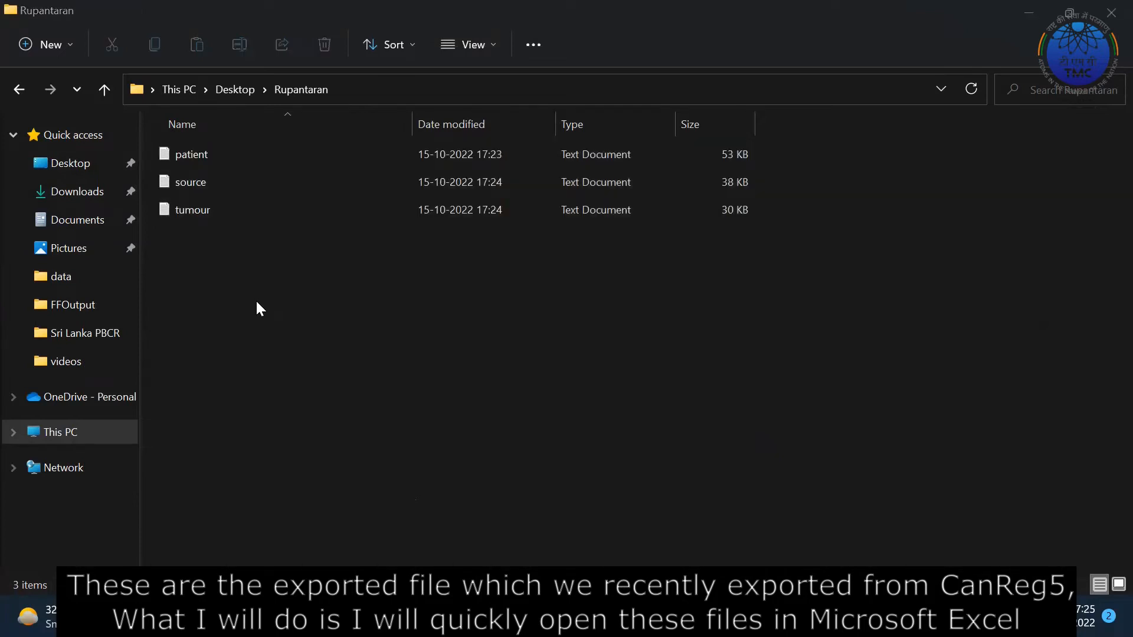
key("super")
type("cel")
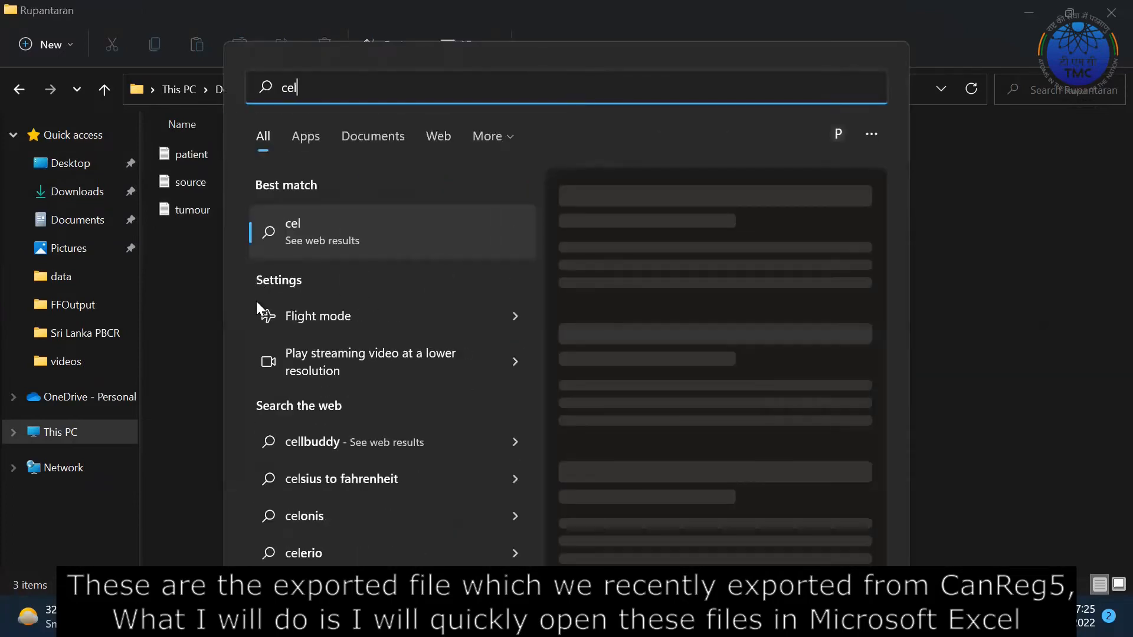
Launch Excel, decline the default-program prompt, and create a blank workbook.
key("BackSpace")
key("BackSpace")
key("BackSpace")
type("excel")
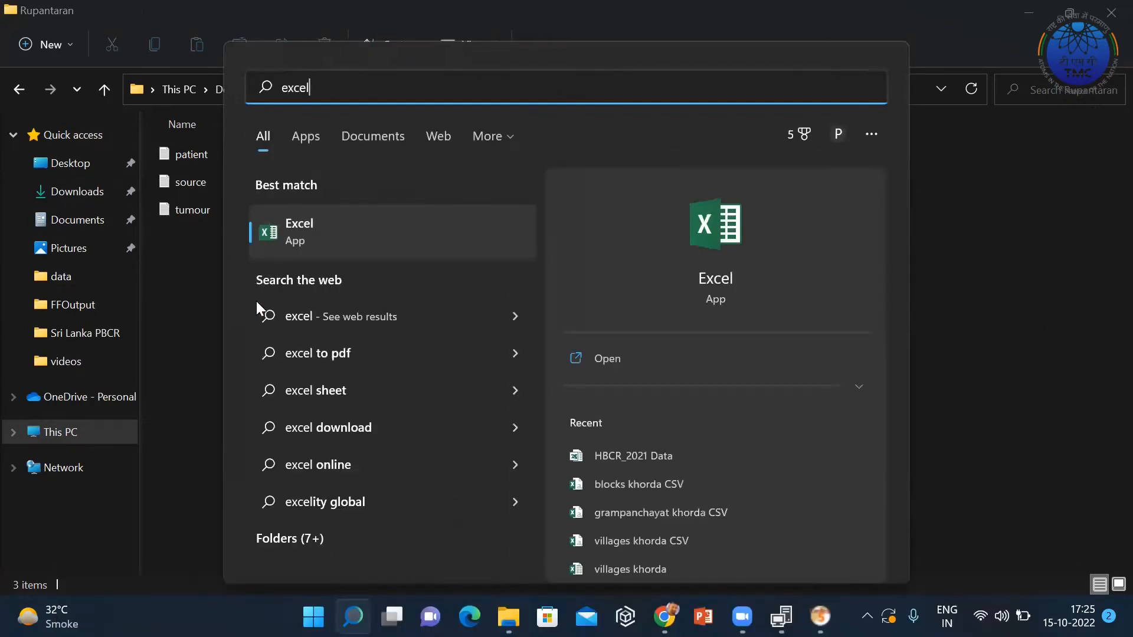
key("Return")
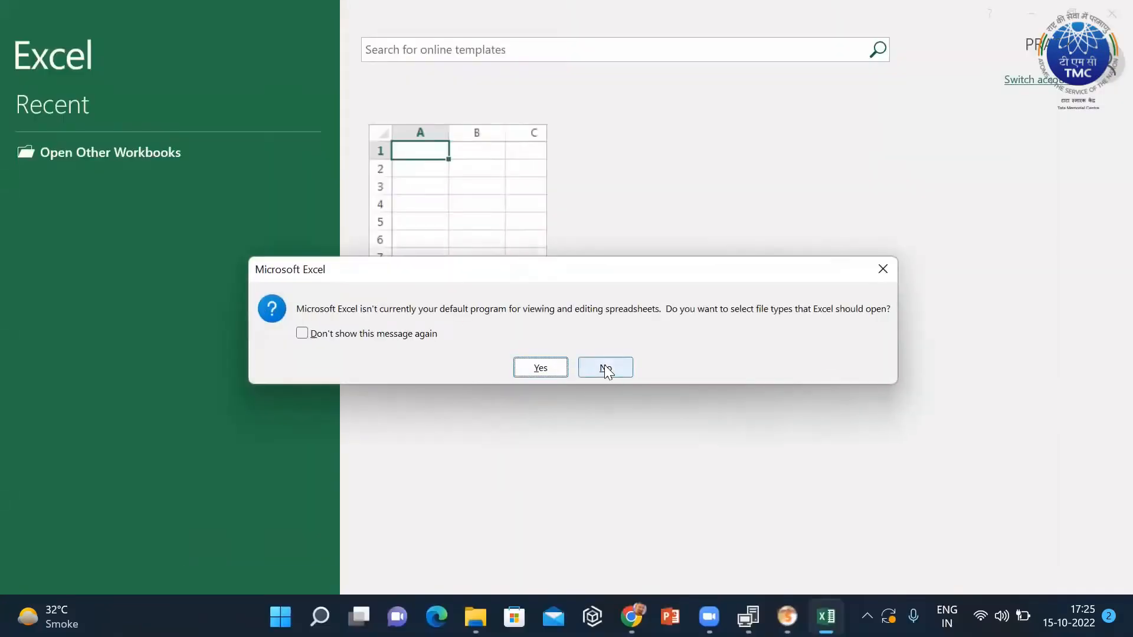
left_click(607, 368)
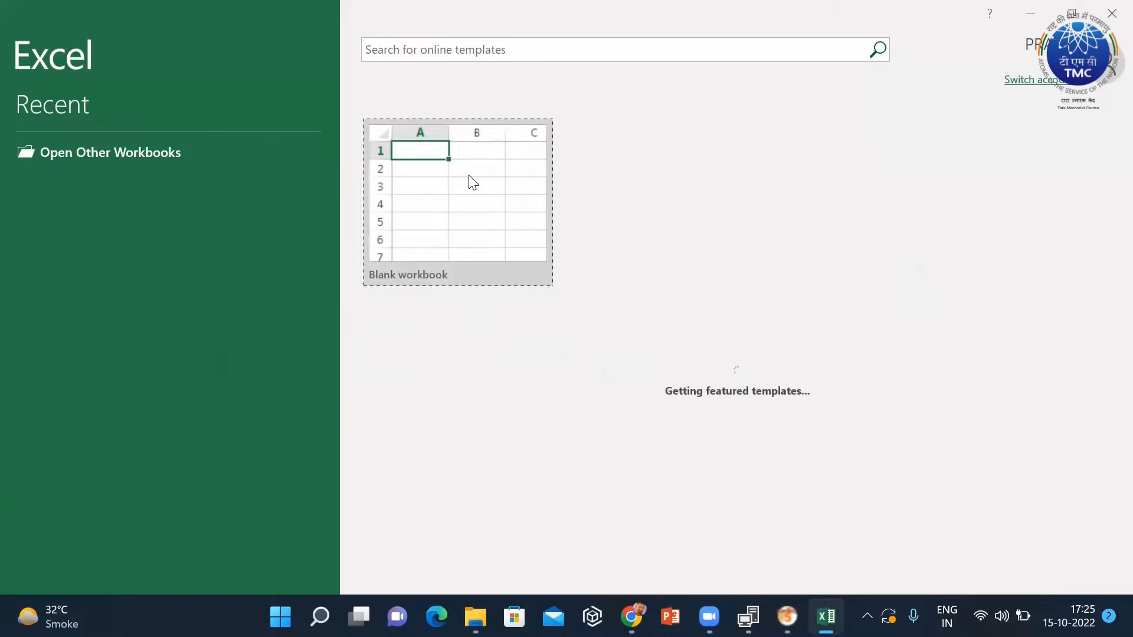
left_click(469, 177)
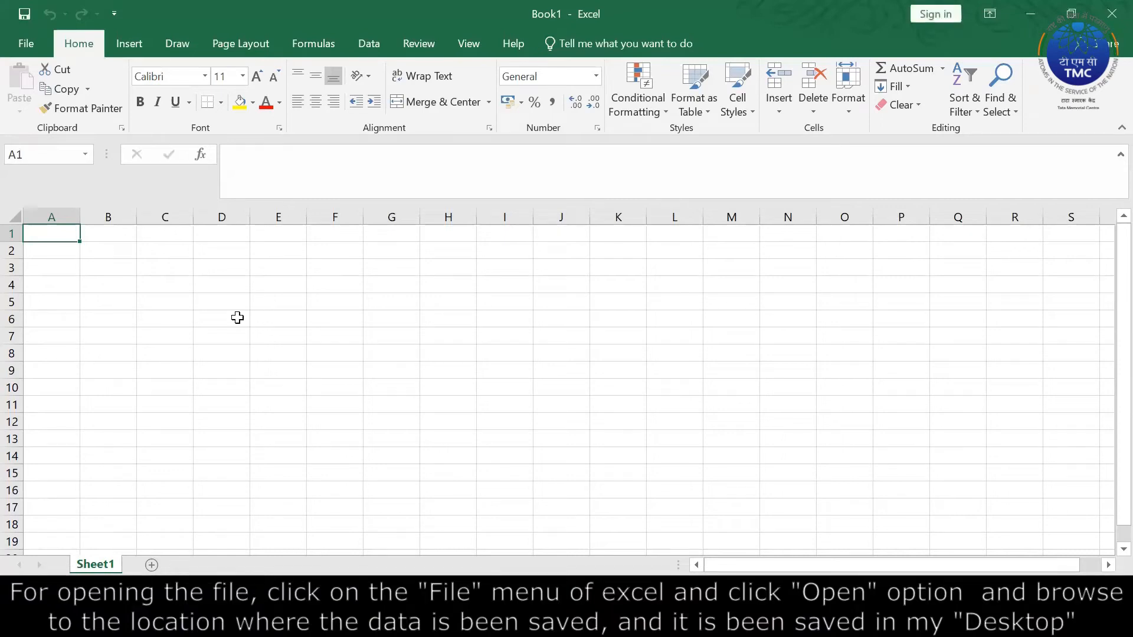
Open patient.txt from Desktop\Rupantaran in Excel, using the All Files type filter.
left_click(24, 45)
left_click(51, 132)
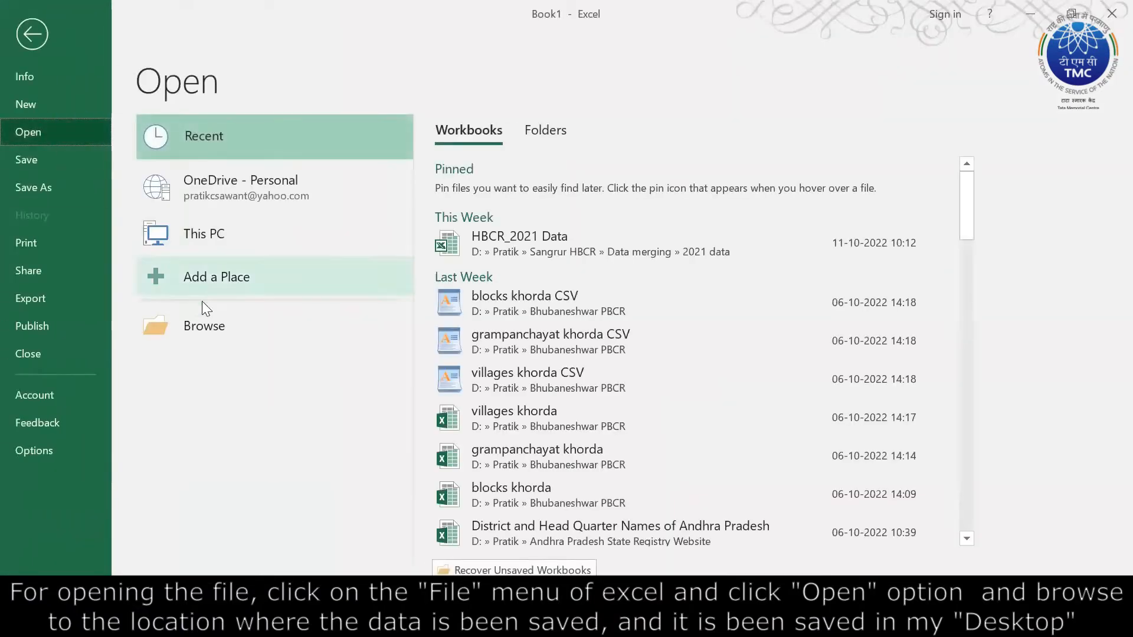
left_click(217, 319)
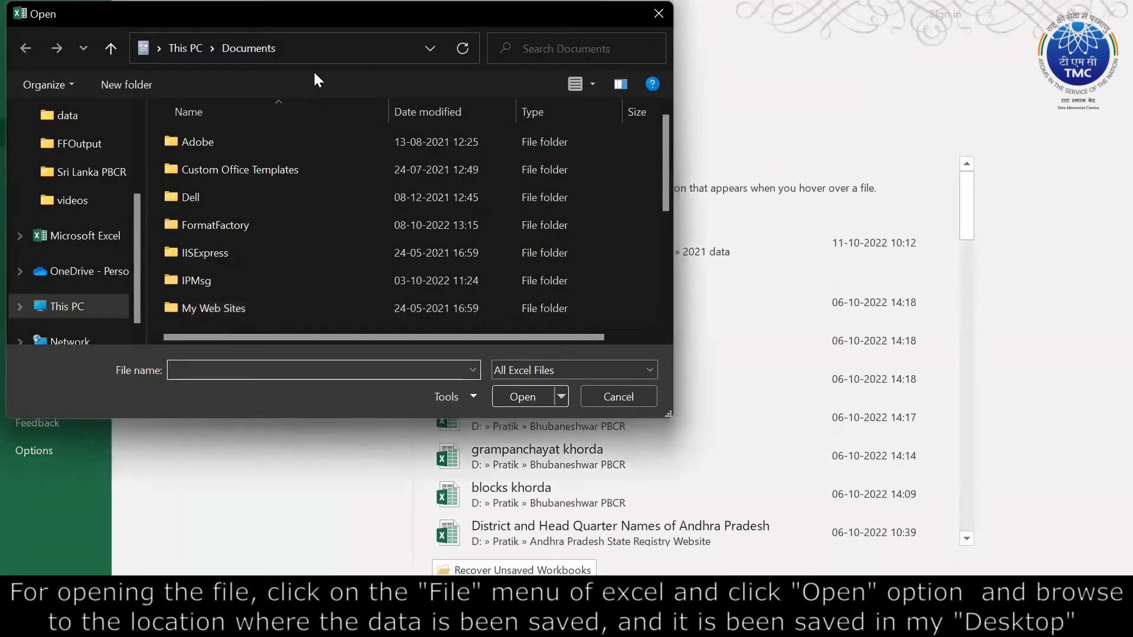
left_click_drag(323, 29, 553, 161)
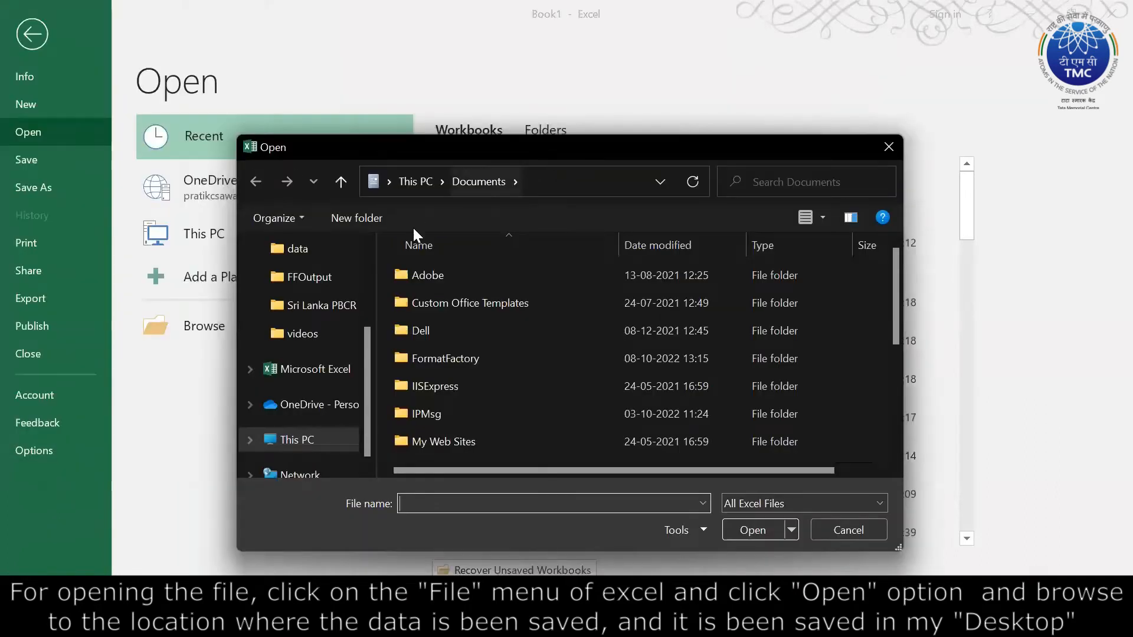
scroll(329, 285, "up", 3)
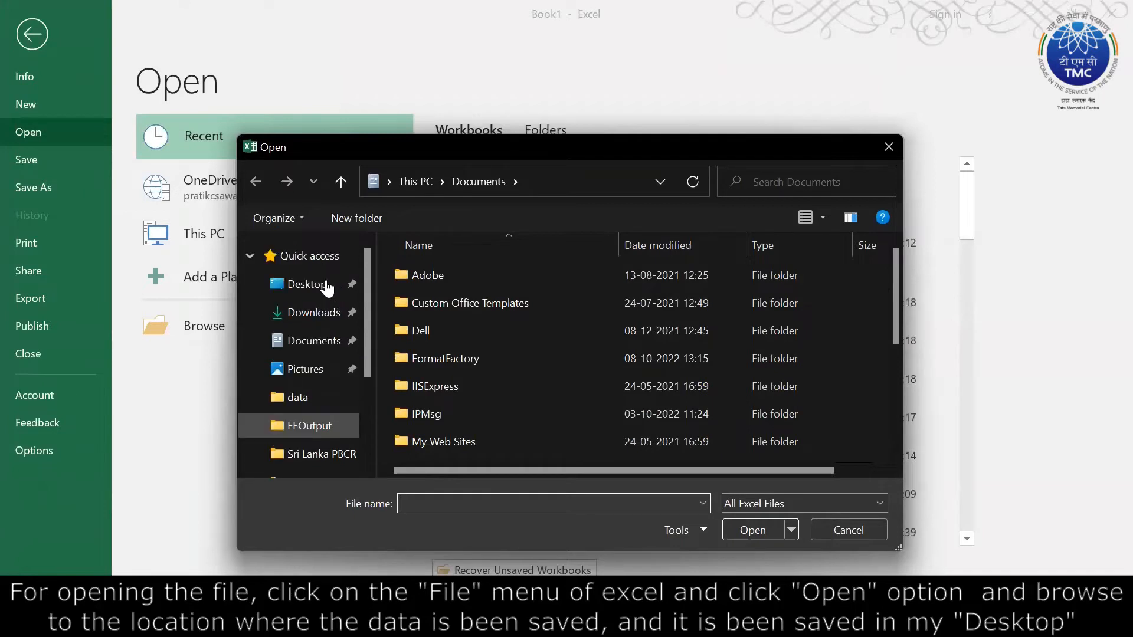
left_click(309, 284)
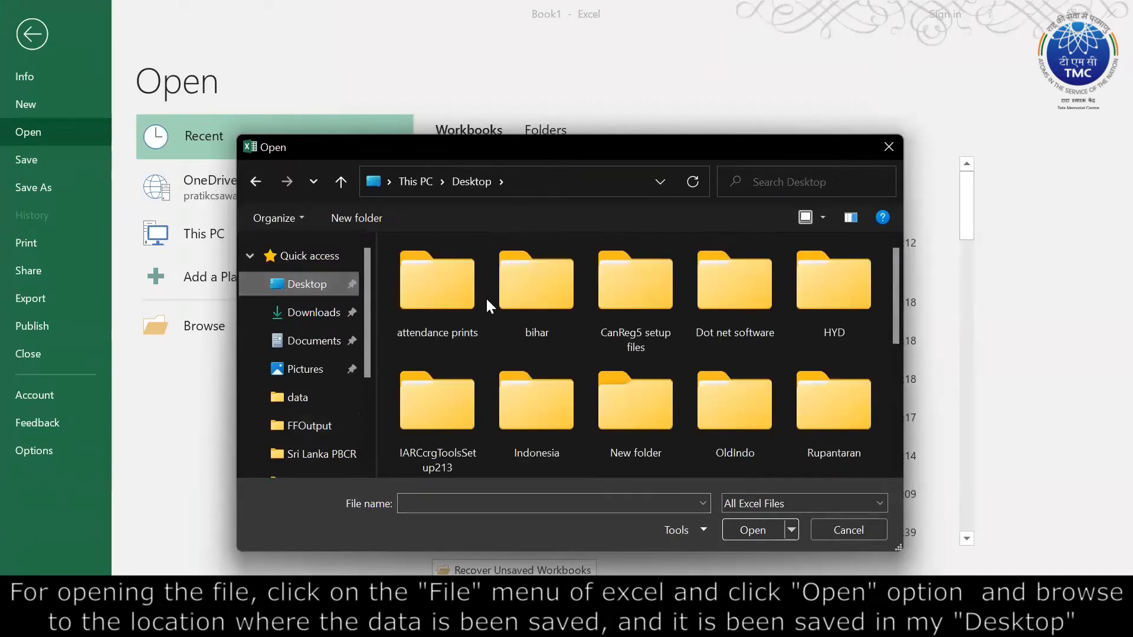
scroll(463, 301, "down", 2)
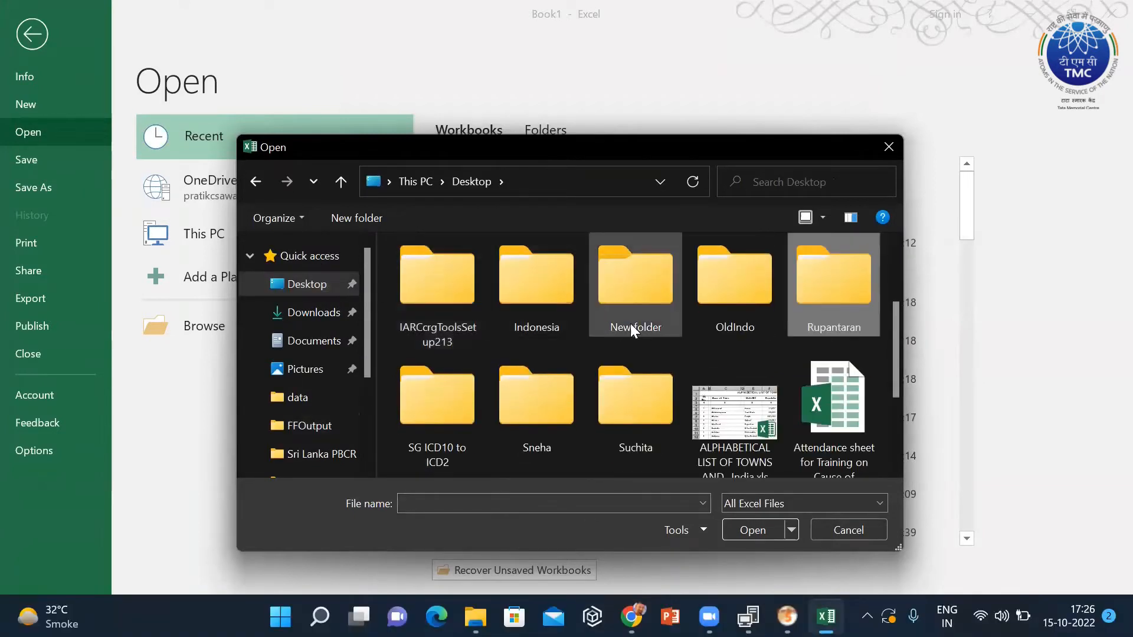
double_click(857, 294)
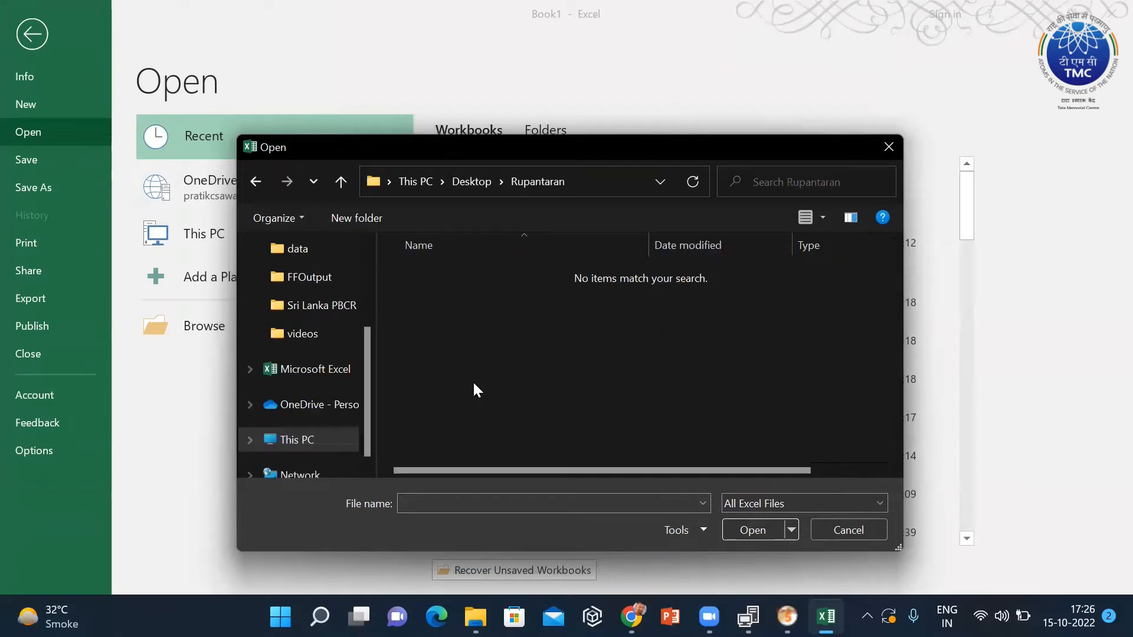
left_click(755, 504)
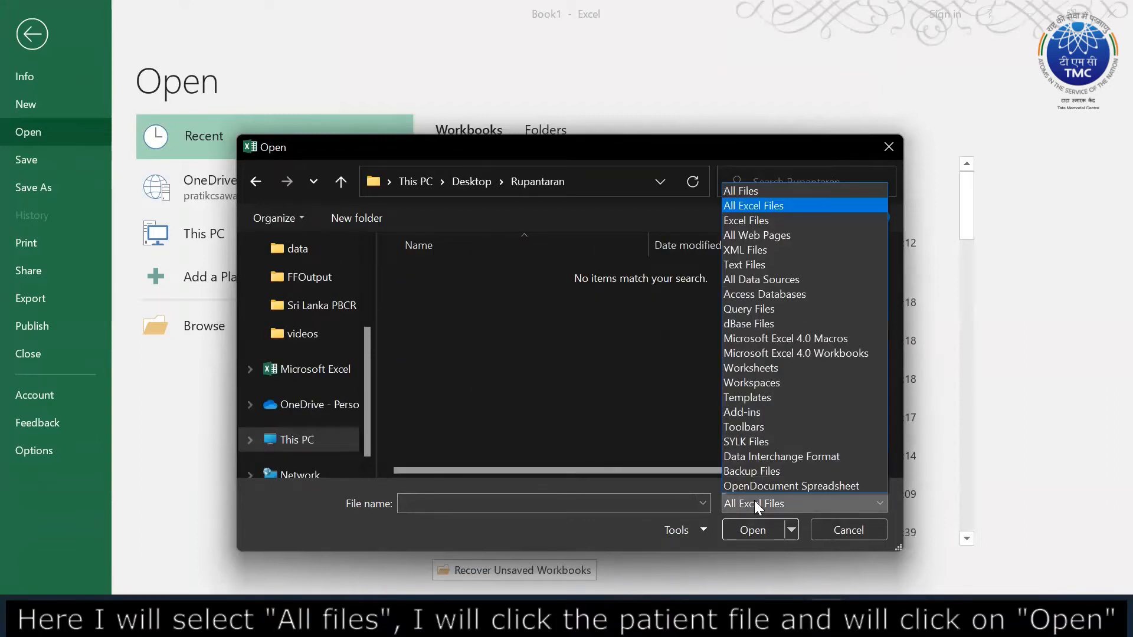
left_click(762, 191)
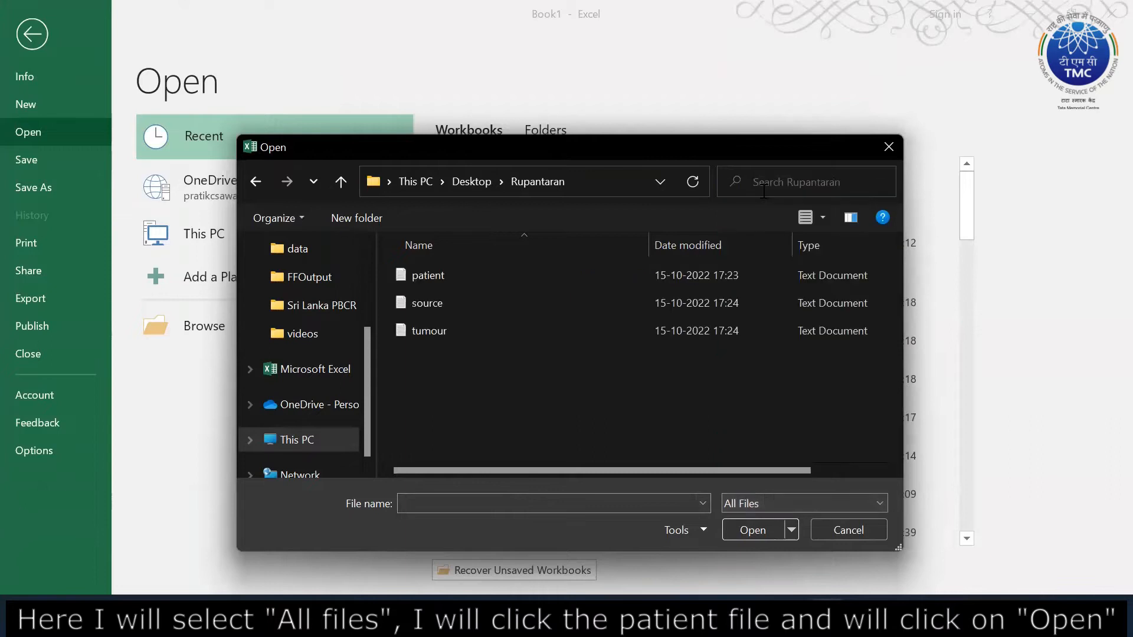
left_click(430, 274)
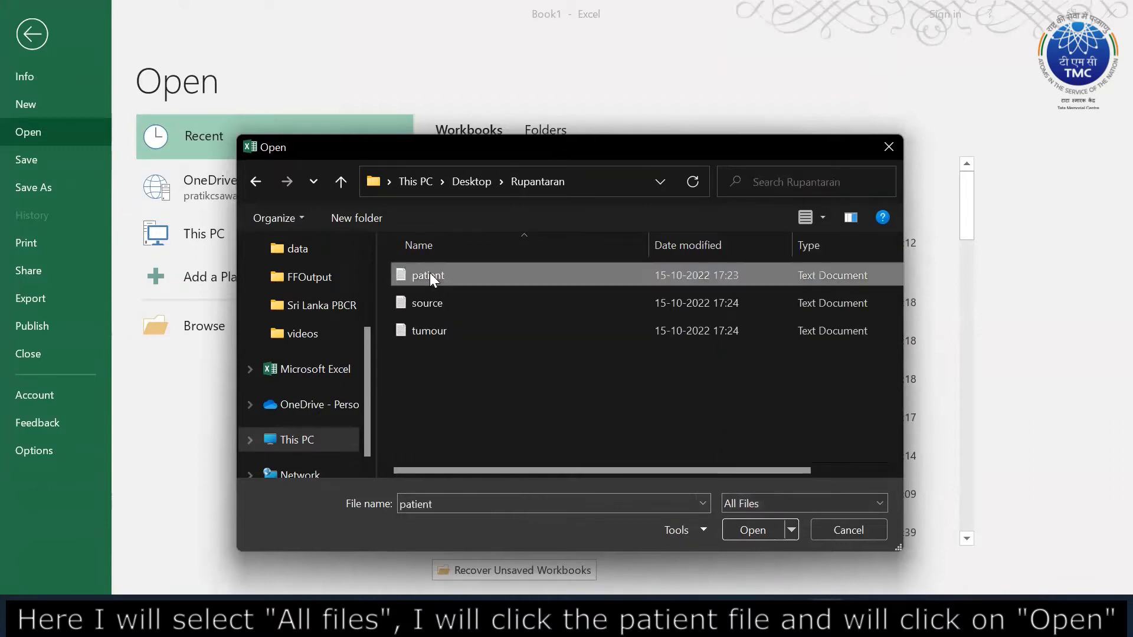
left_click(753, 531)
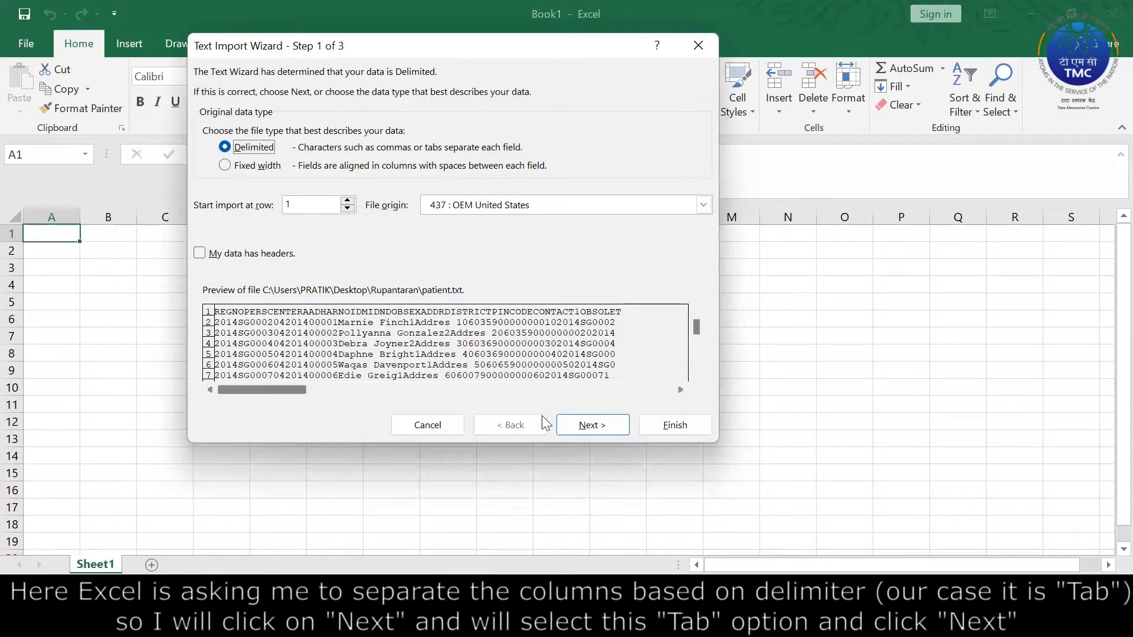
Import patient.txt as tab-delimited columns, with every column formatted as Text.
left_click(607, 427)
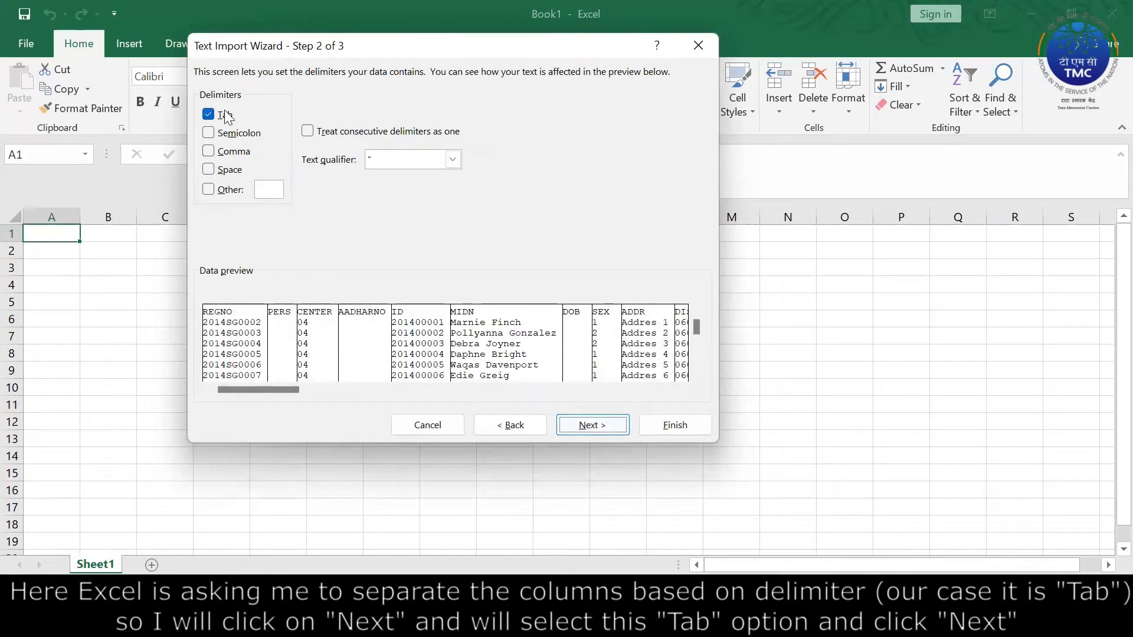
left_click(606, 424)
left_click_drag(265, 388, 649, 376)
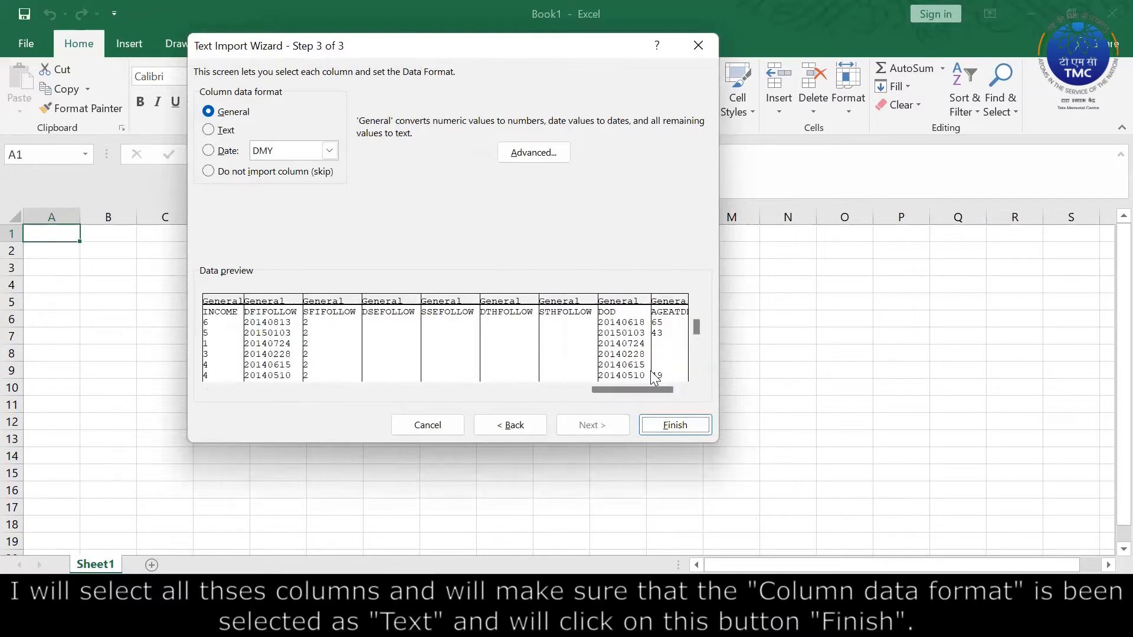
left_click(678, 304, "shift")
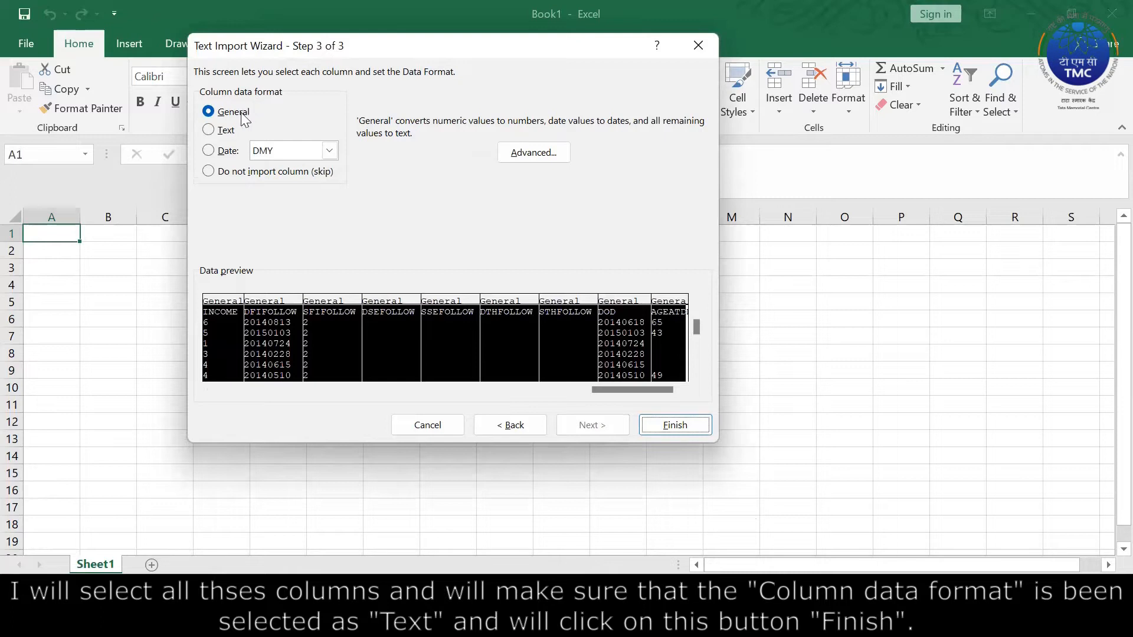
left_click(226, 131)
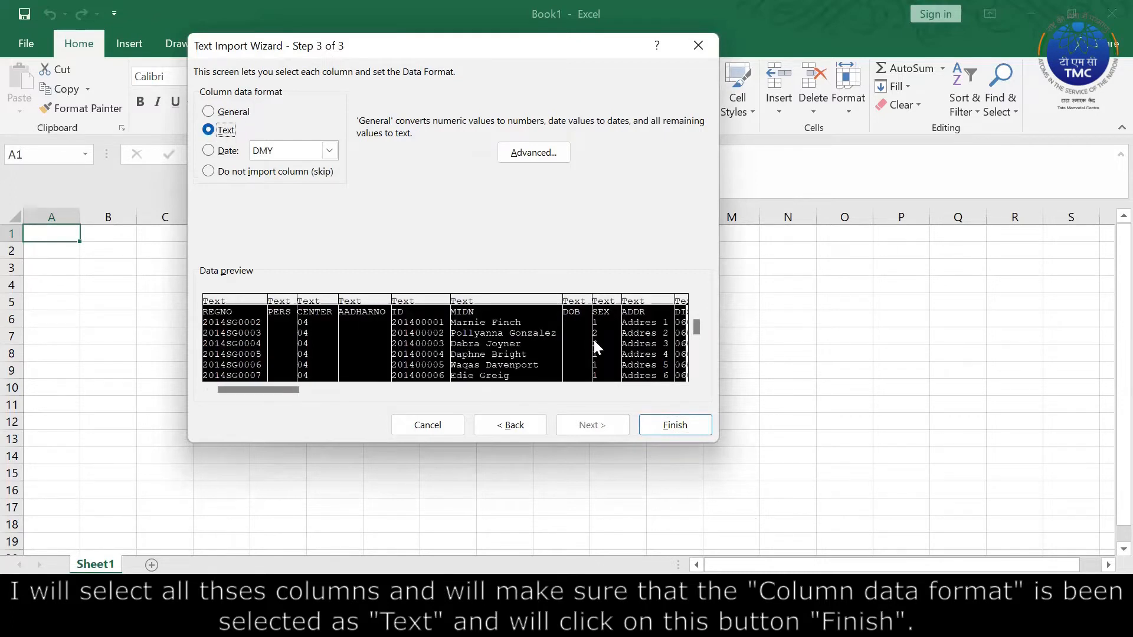
left_click(672, 425)
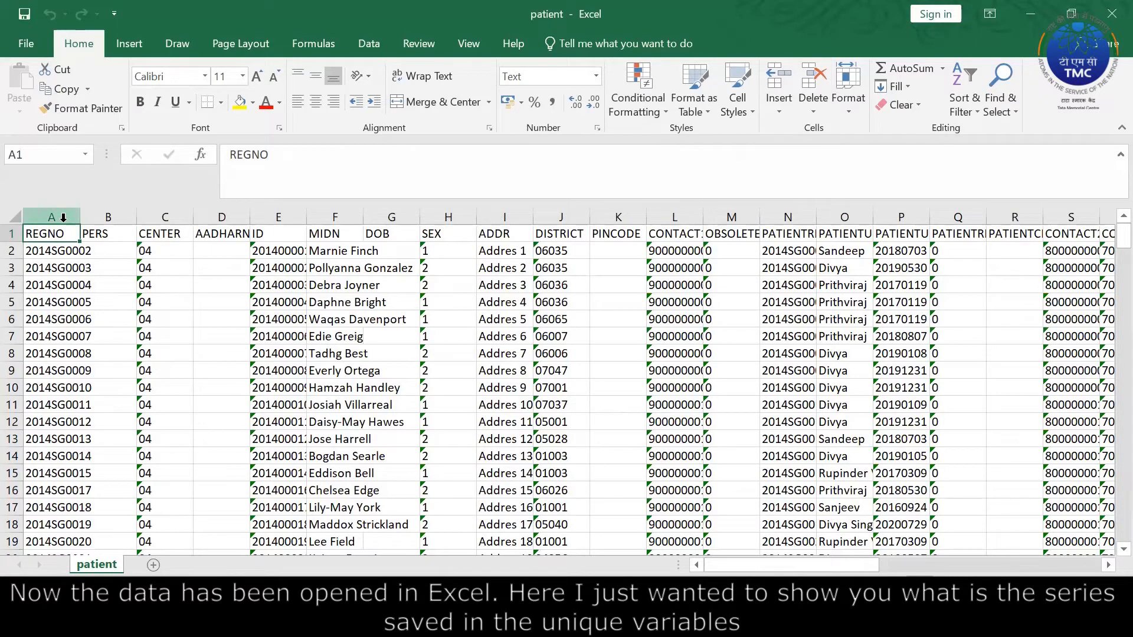
Widen column A so REGNO values like 2014SG0002 show fully, and check them.
left_click_drag(80, 218, 117, 221)
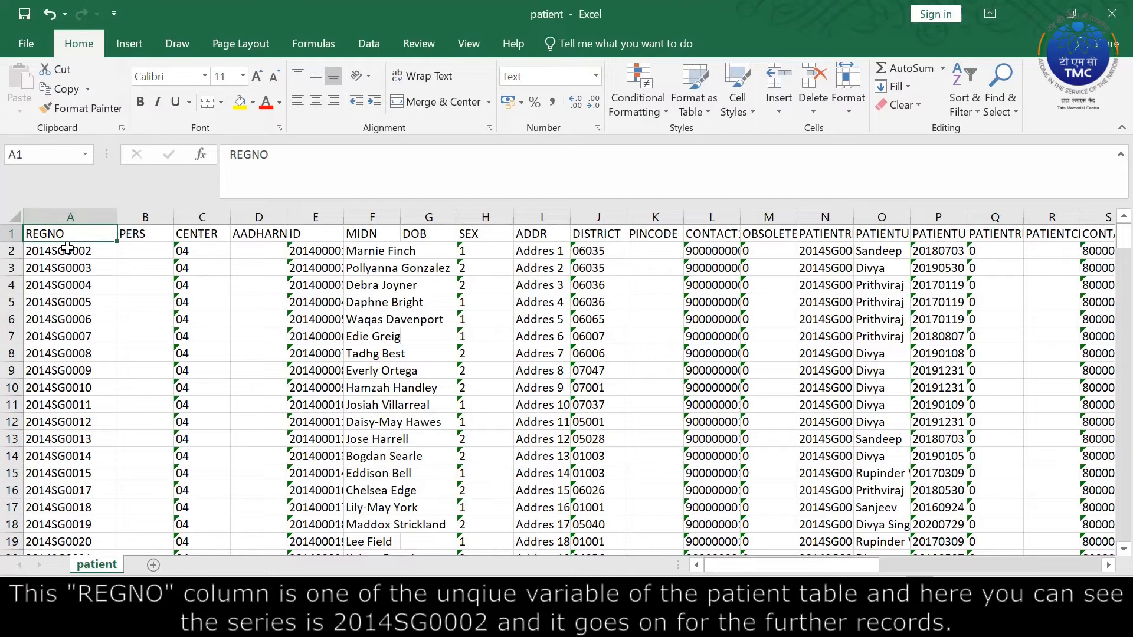
left_click(73, 254)
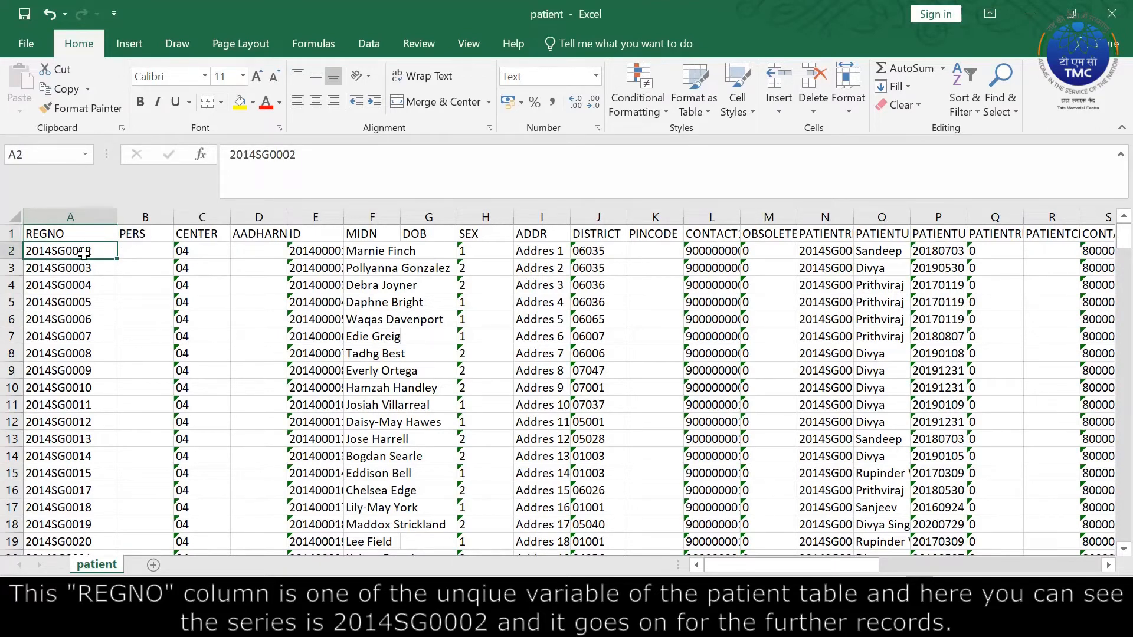
left_click_drag(98, 255, 97, 354)
left_click(73, 235)
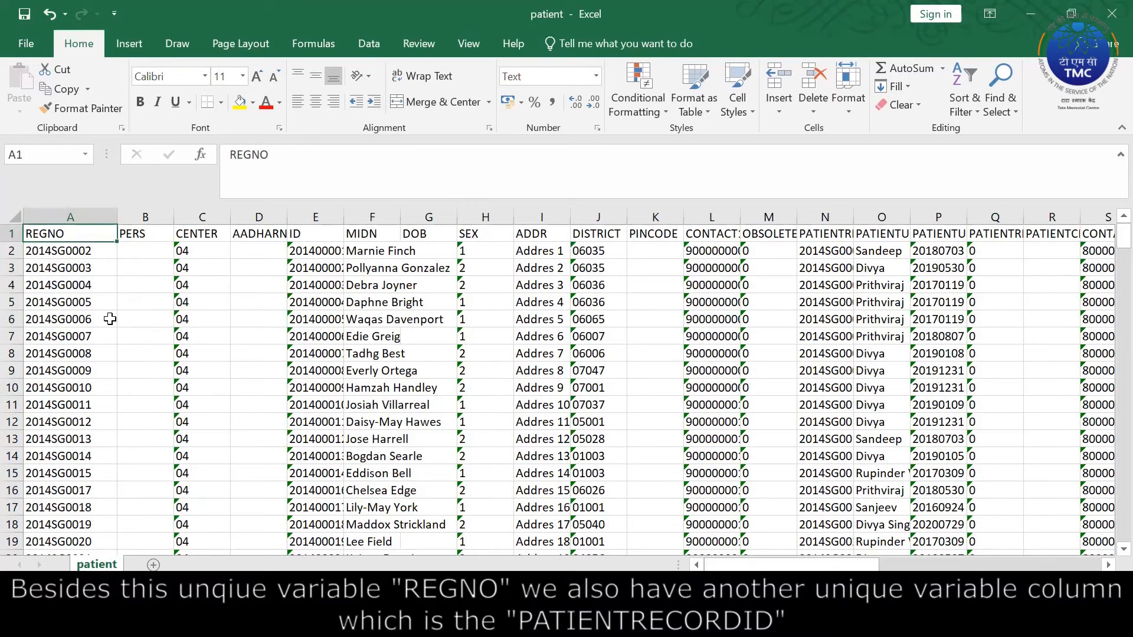
left_click(78, 207)
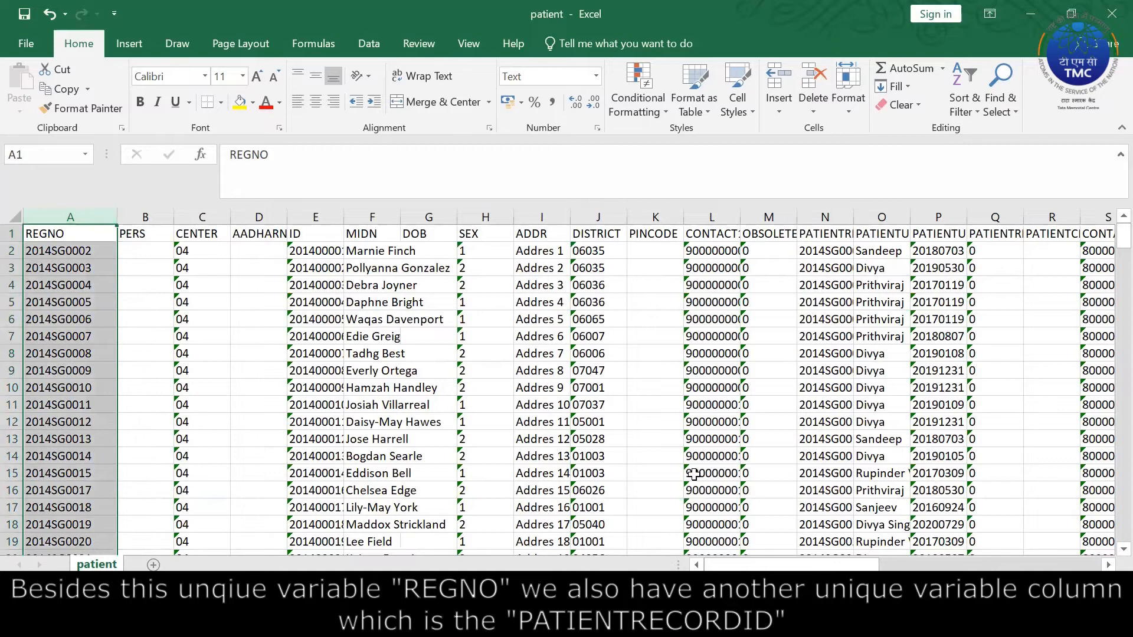
Autofit column N to show full PATIENTRECORDID values, then bring up the File Info page.
left_click_drag(797, 567, 522, 255)
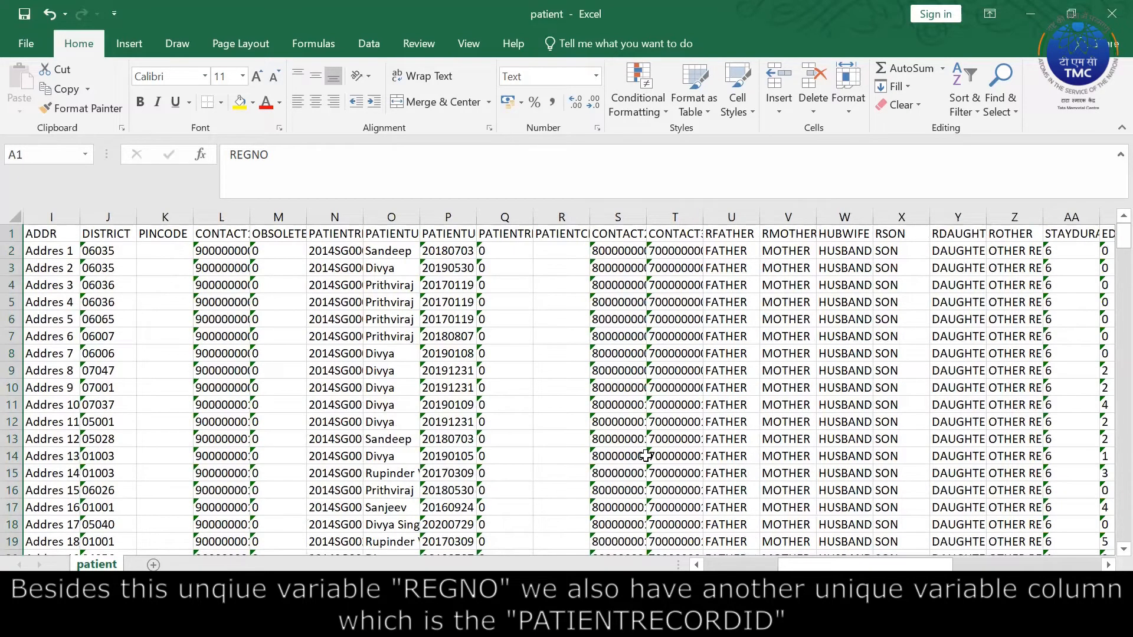
left_click(358, 235)
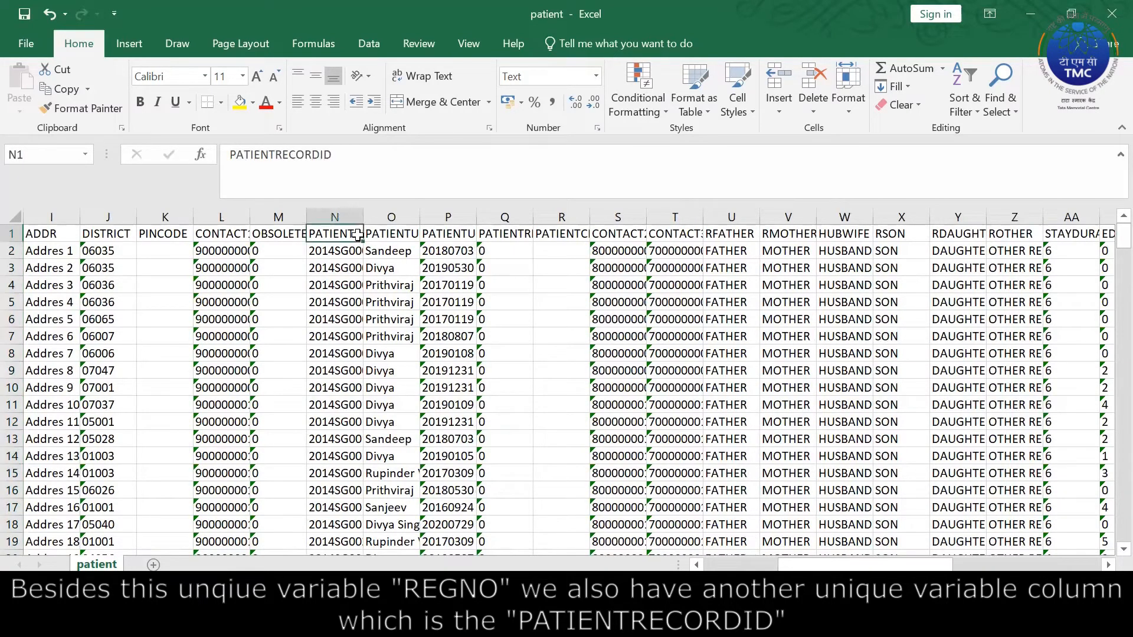
double_click(357, 216)
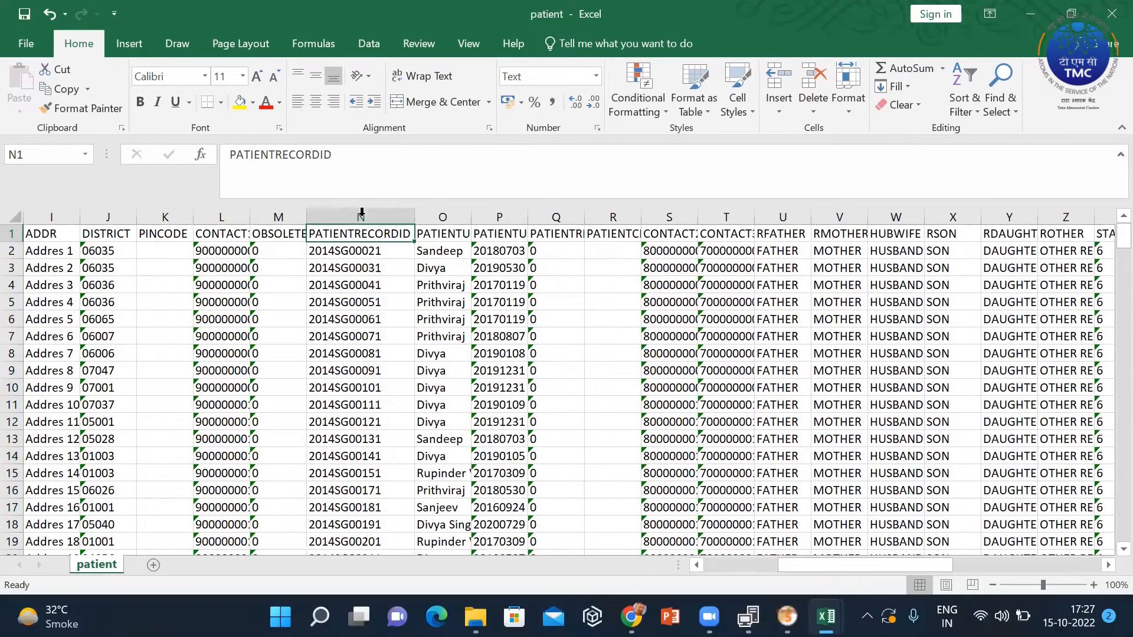
scroll(362, 236, "left", 4)
left_click(28, 32)
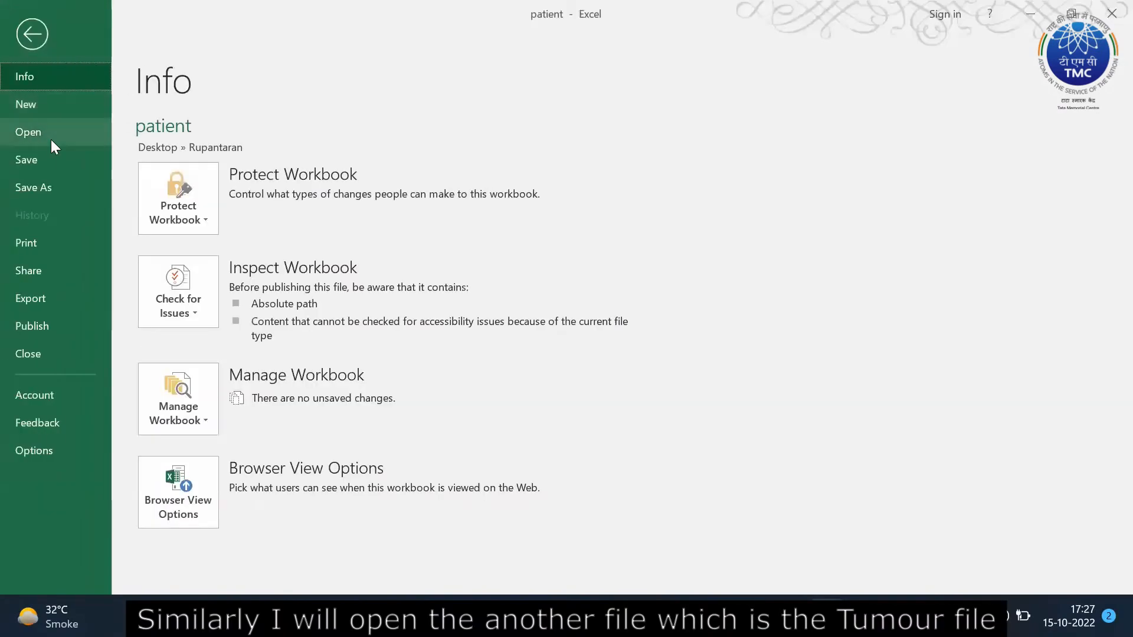
Open tumour.txt as a new workbook from the File Open page.
left_click(51, 139)
left_click(218, 322)
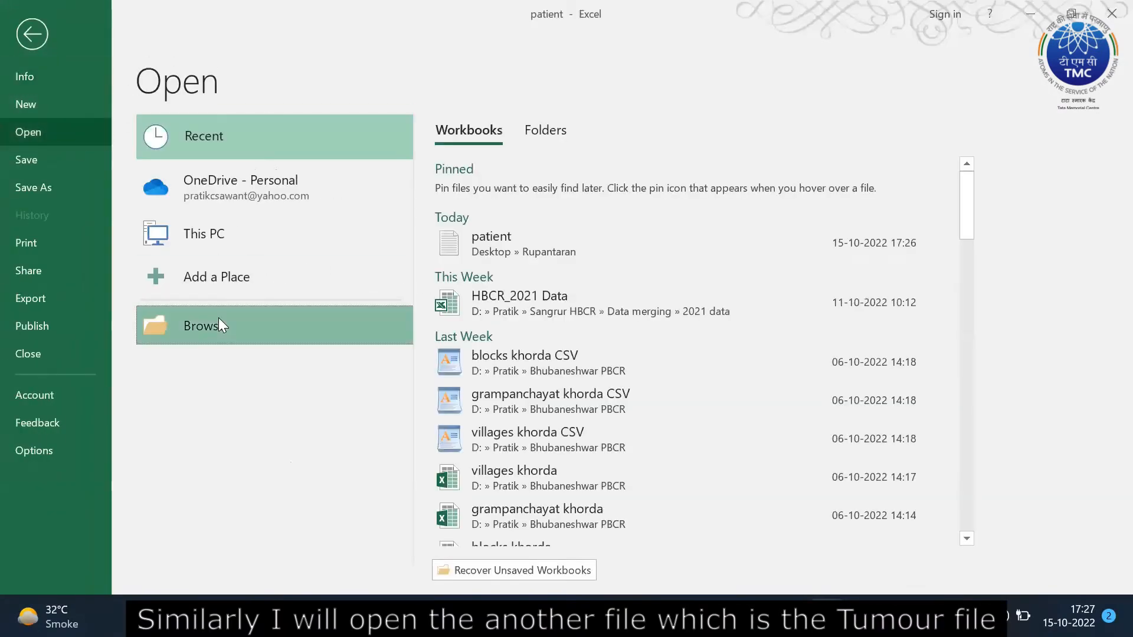
left_click(437, 324)
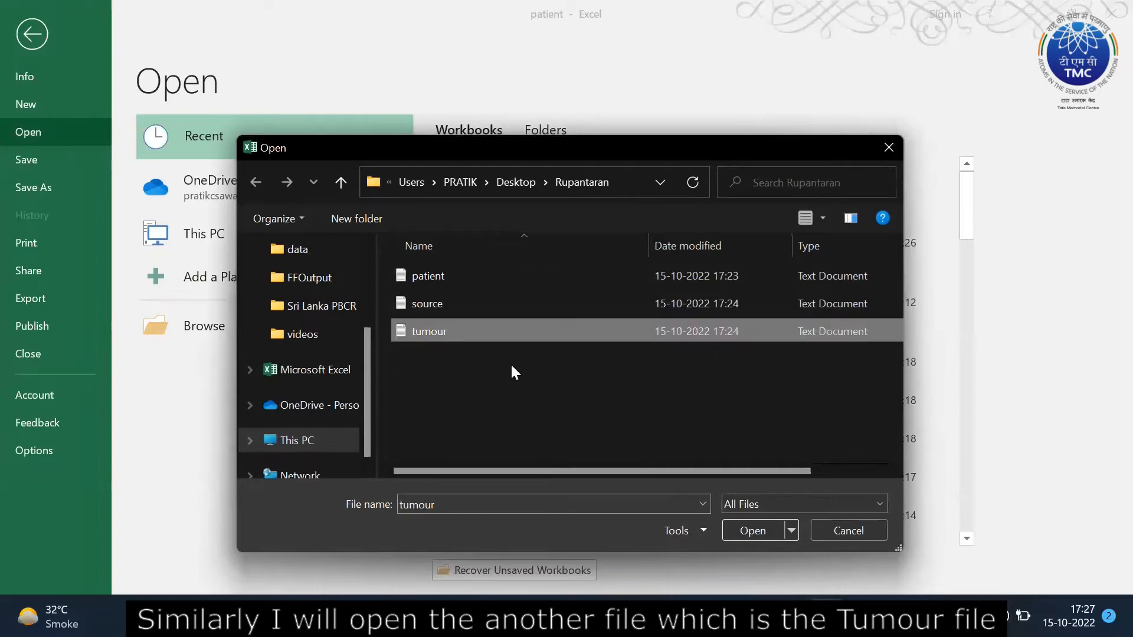
left_click(758, 530)
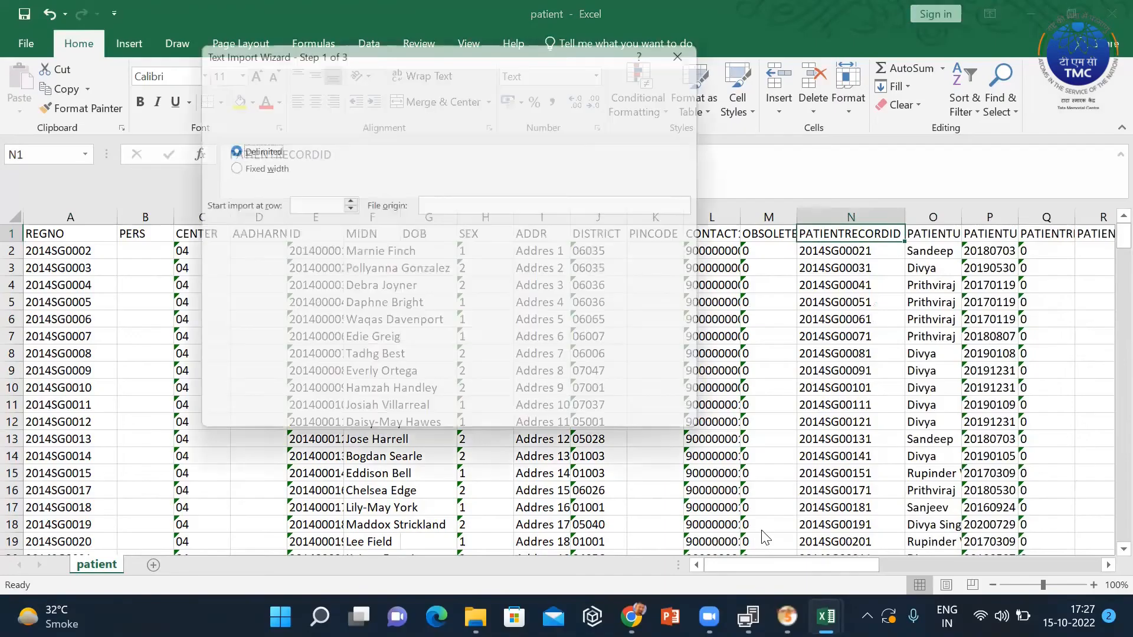
Import tumour.txt as tab-delimited columns, all formatted as Text.
left_click(583, 427)
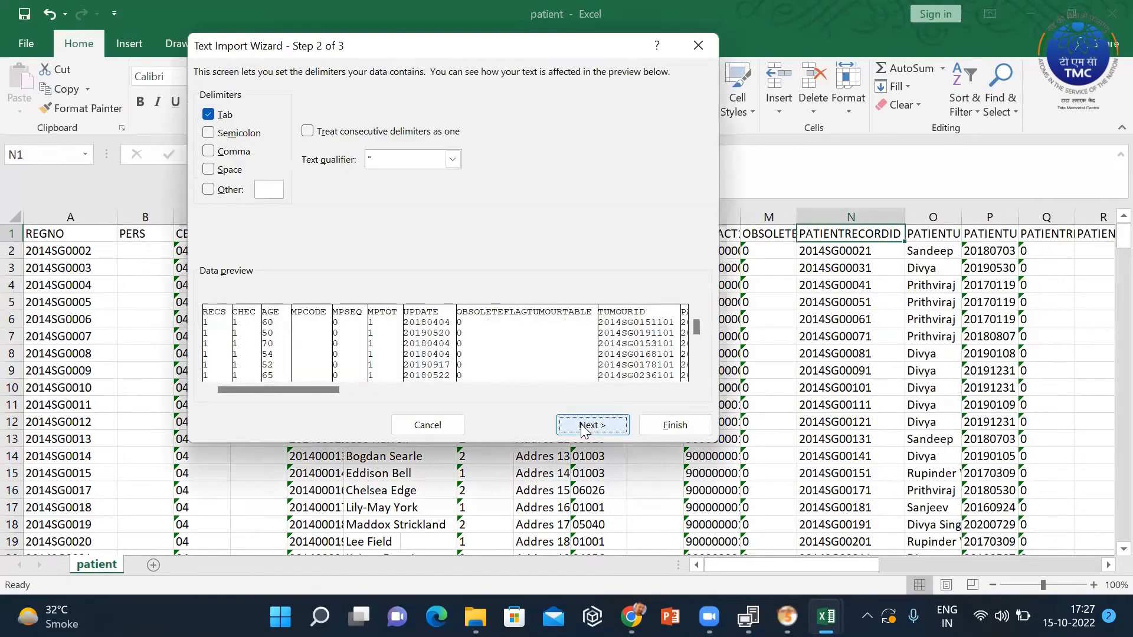
left_click(581, 424)
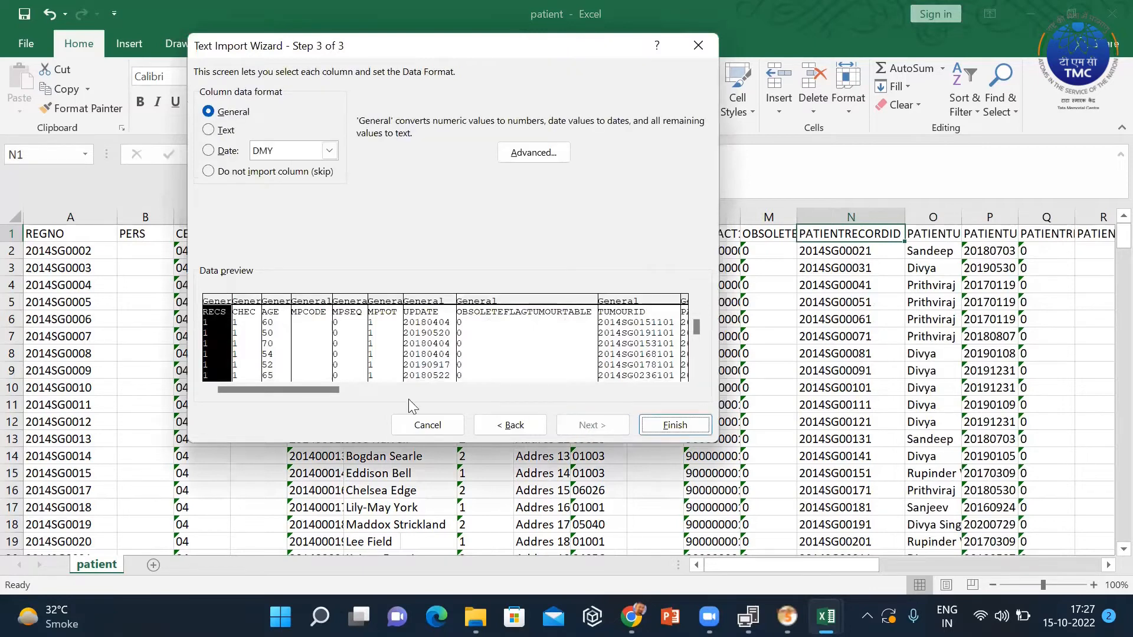
left_click_drag(298, 386, 708, 351)
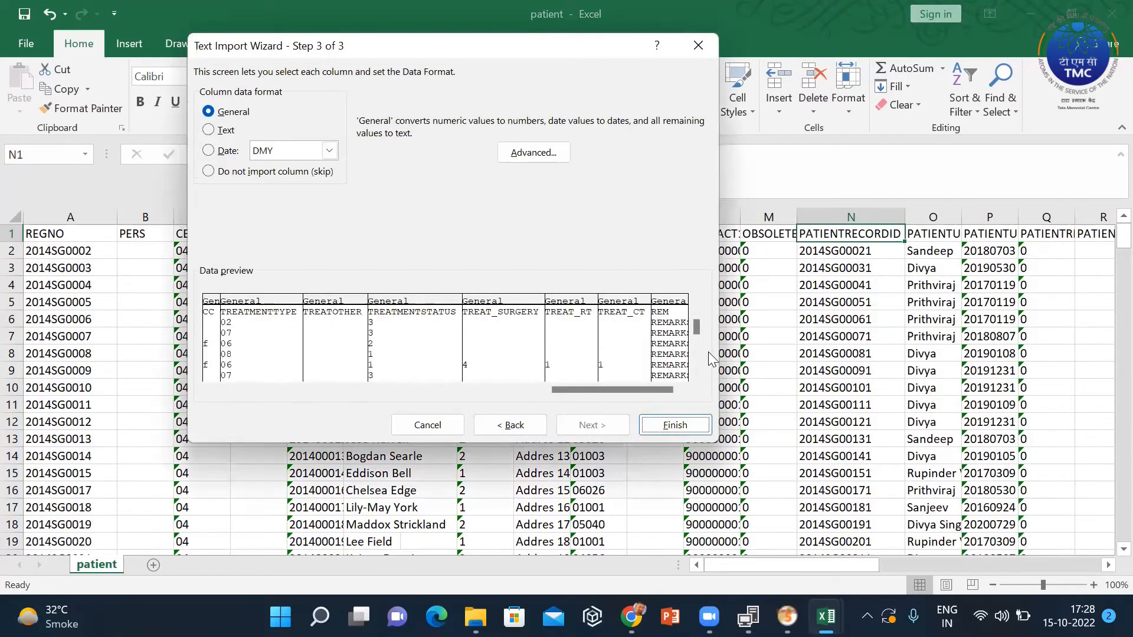
left_click(670, 303, "shift")
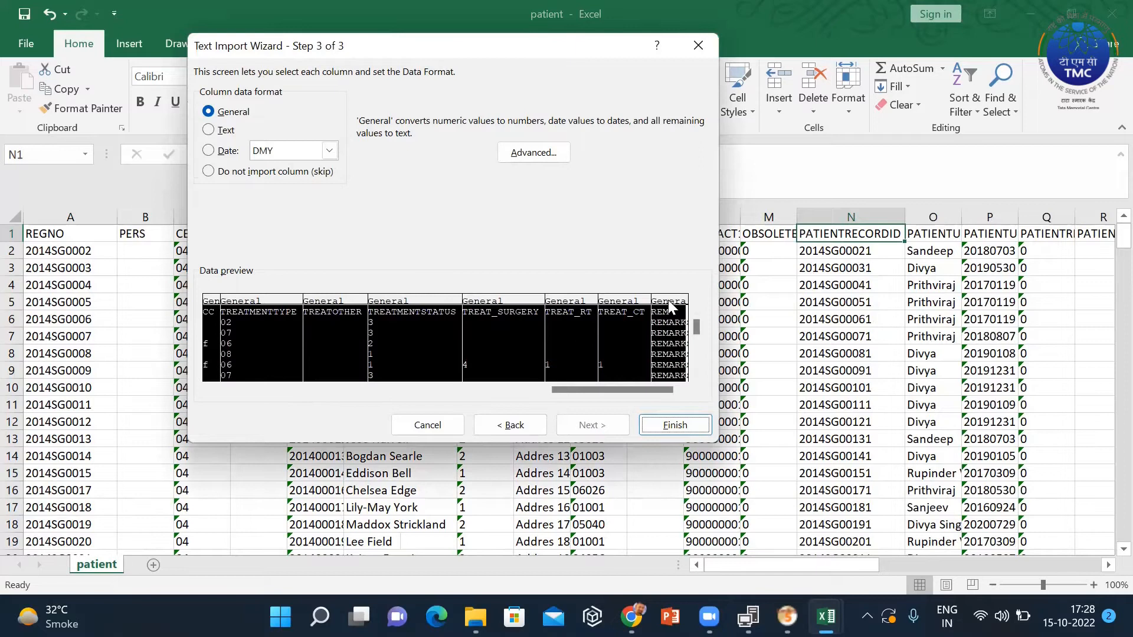
left_click(224, 133)
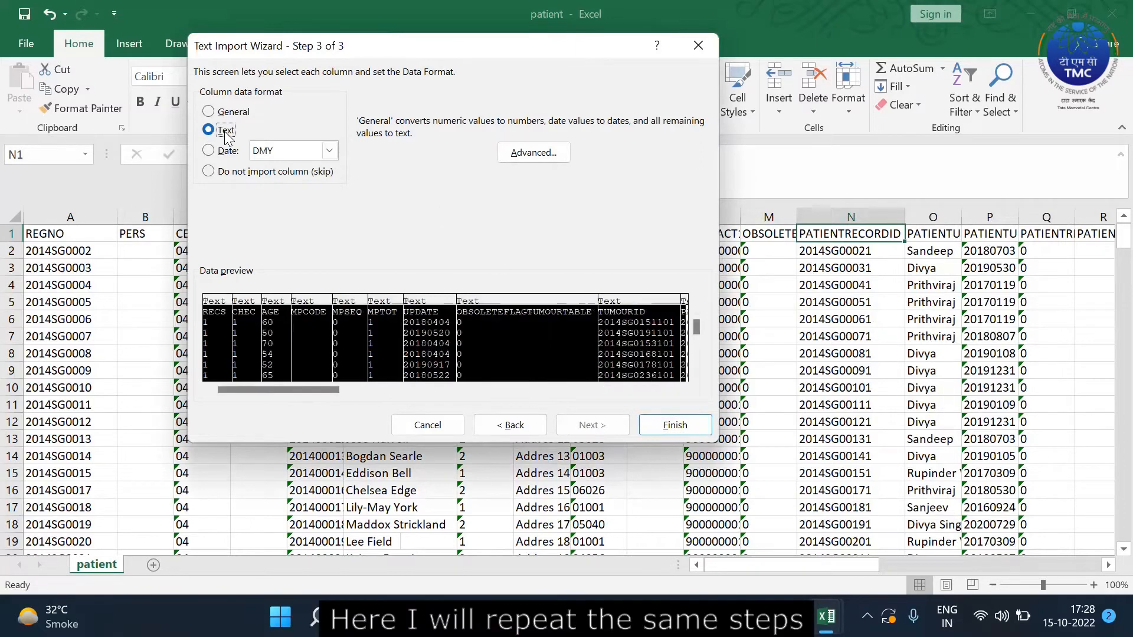
left_click(674, 426)
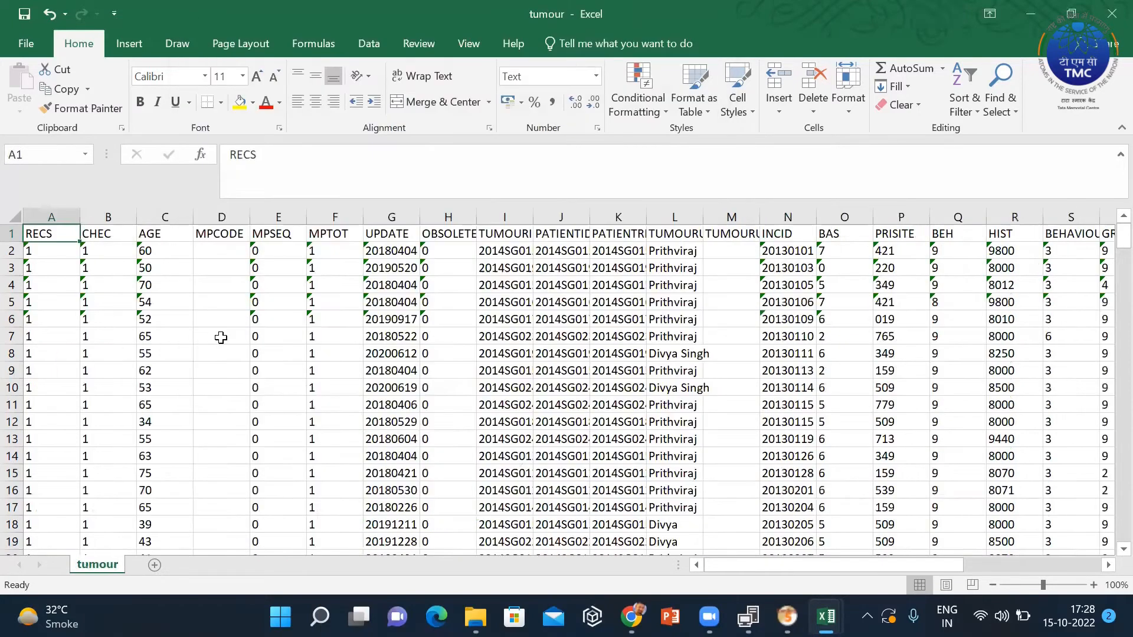
Review the TUMOURID, PATIENTIDTUMOURTABLE and PATIENTRECORDIDTUMOURTABLE headers in I1:K1, then bring up the File page.
left_click_drag(901, 564, 912, 565)
left_click(445, 238)
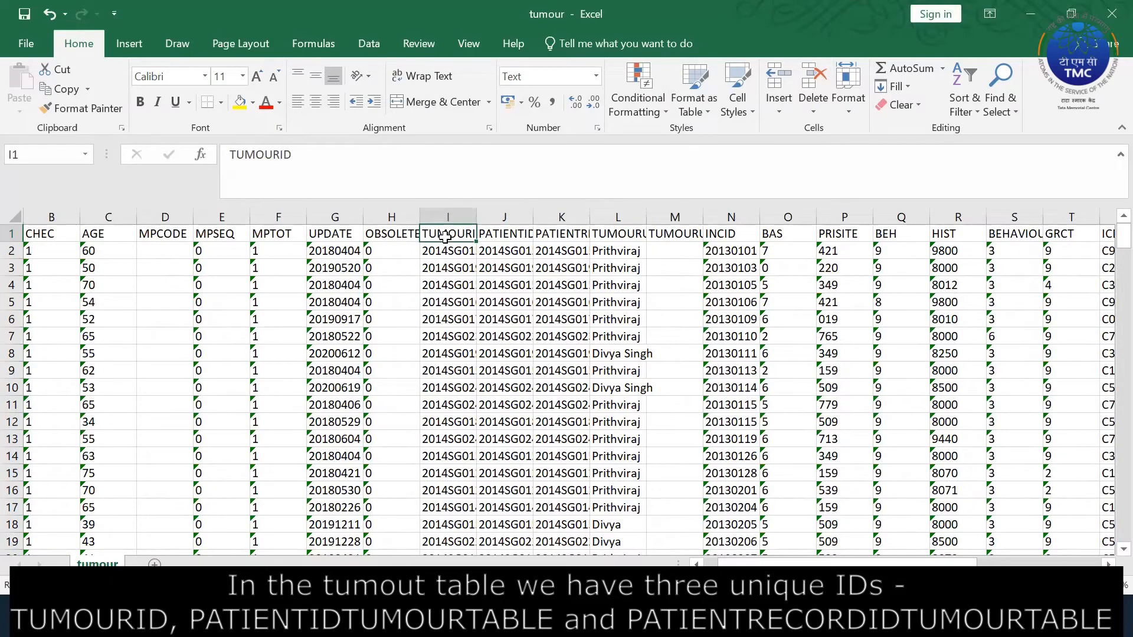
key("Right")
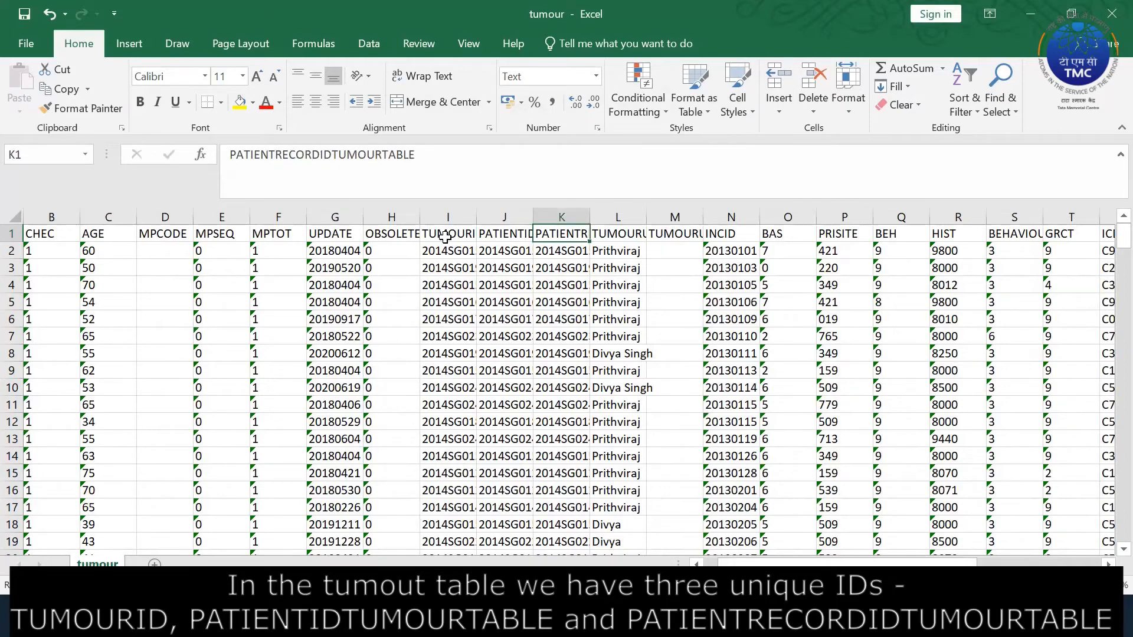
left_click(445, 237, "shift")
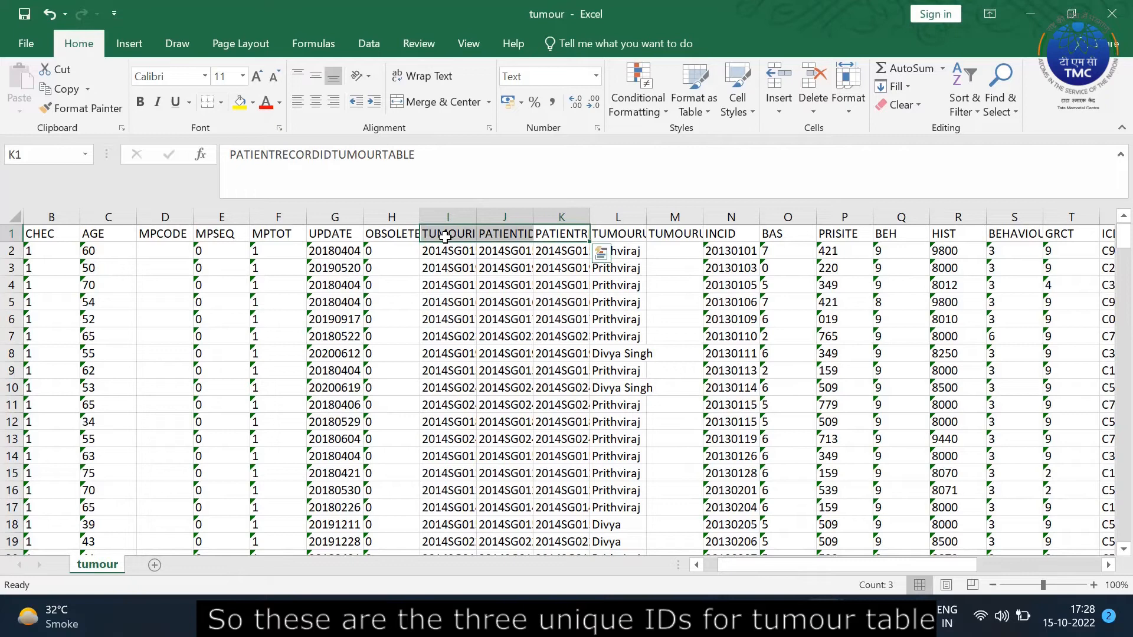
left_click(627, 317)
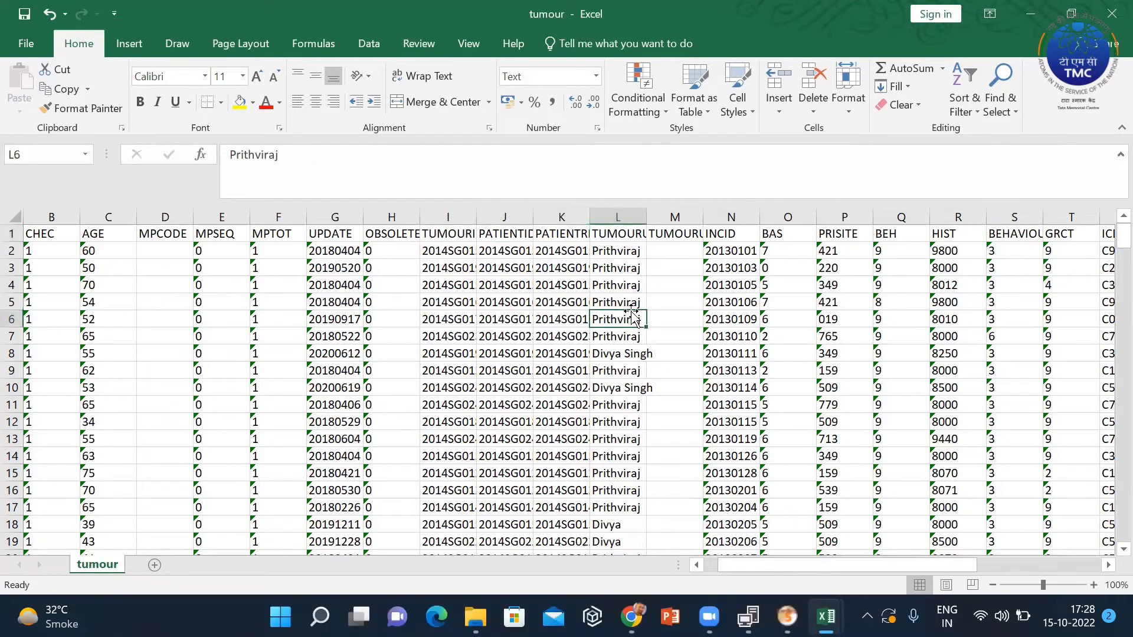
left_click(32, 37)
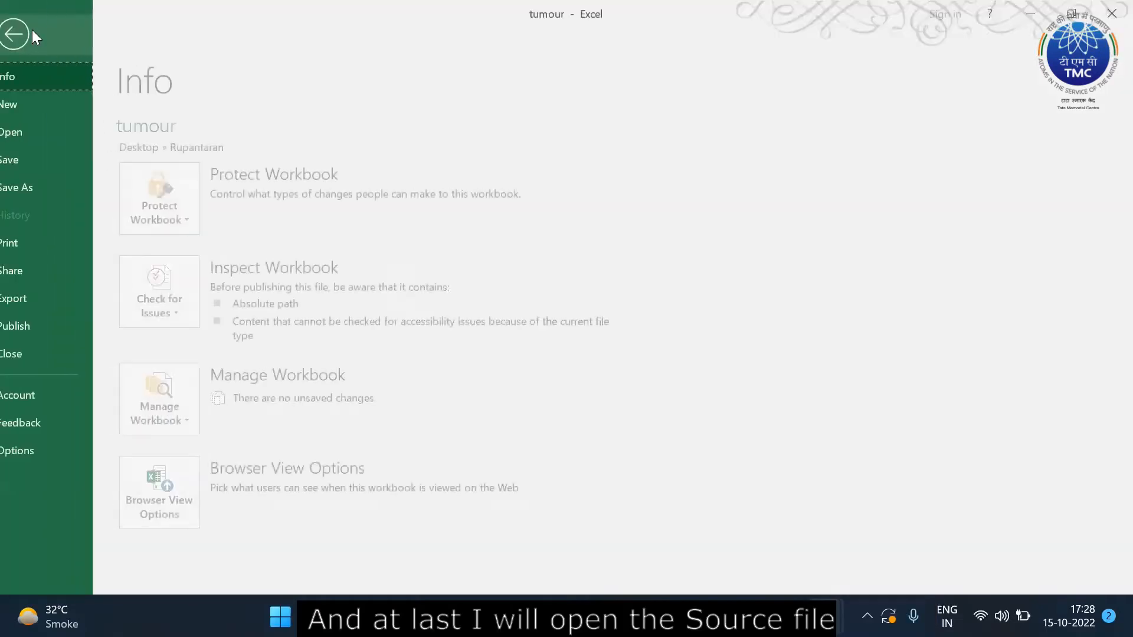
Open source.txt as a new workbook from the File Open page.
left_click(48, 132)
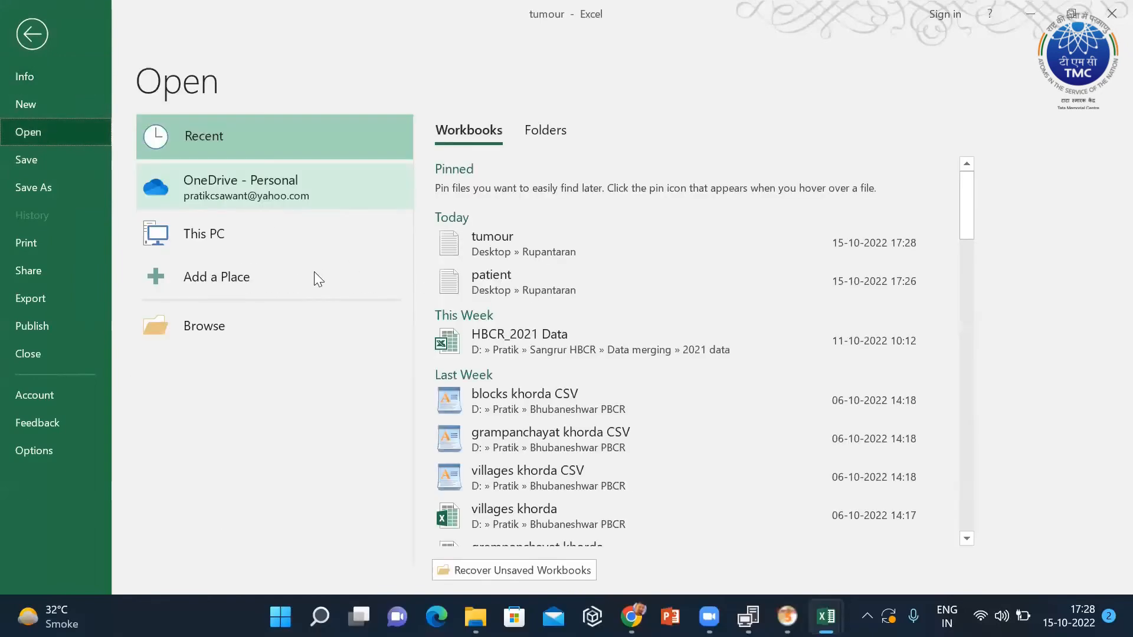
left_click(229, 334)
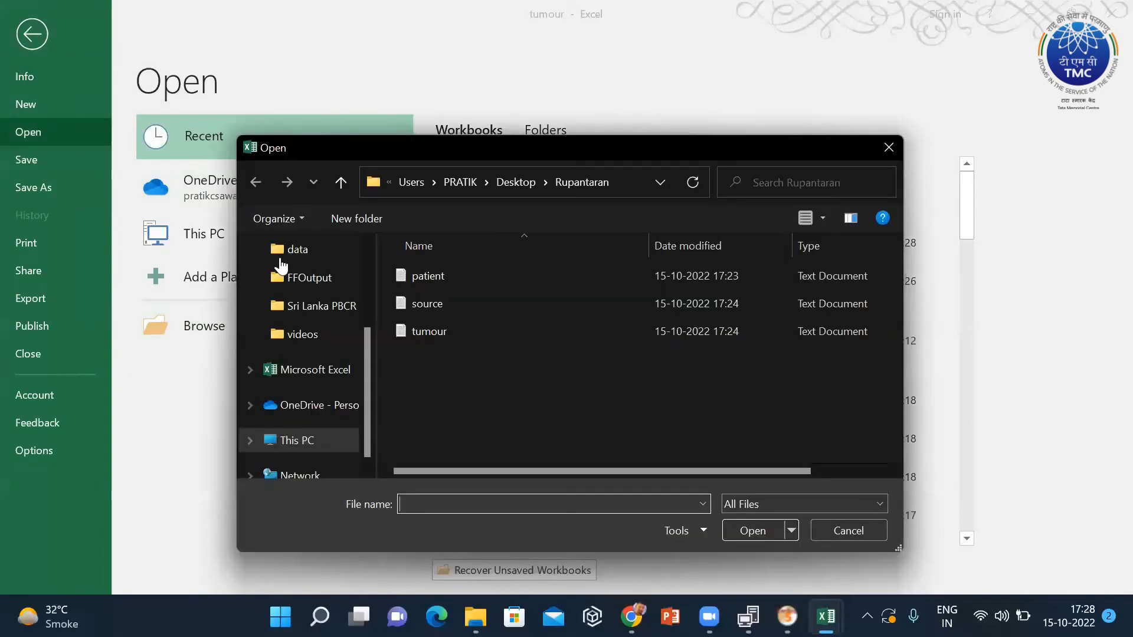
left_click(433, 304)
left_click(775, 524)
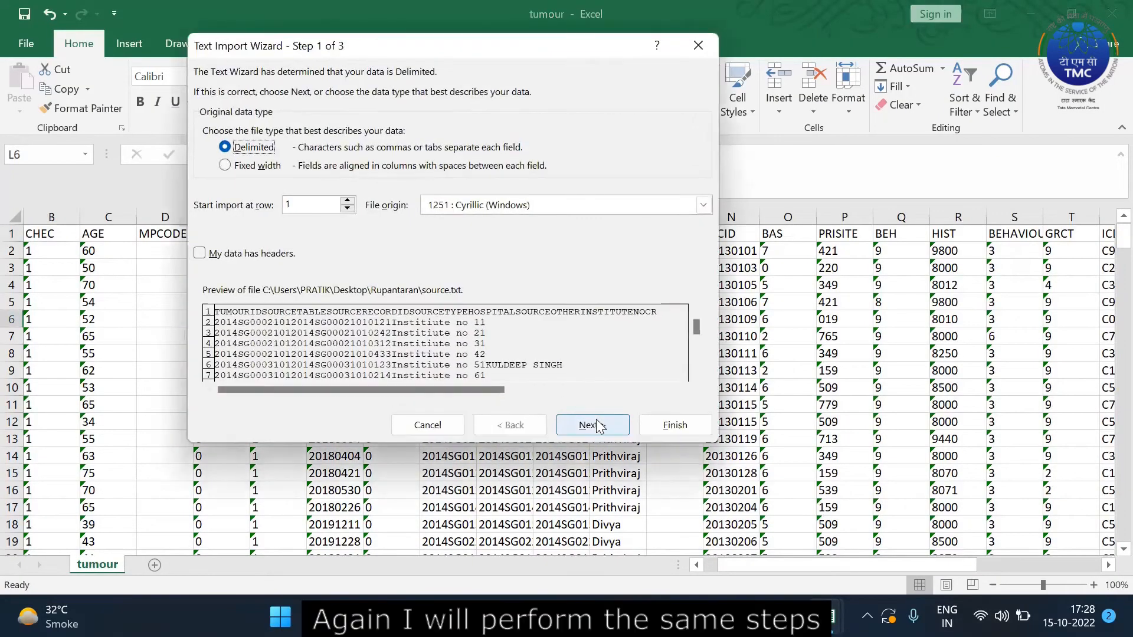
Import source.txt as tab-delimited columns, all formatted as Text.
left_click(597, 425)
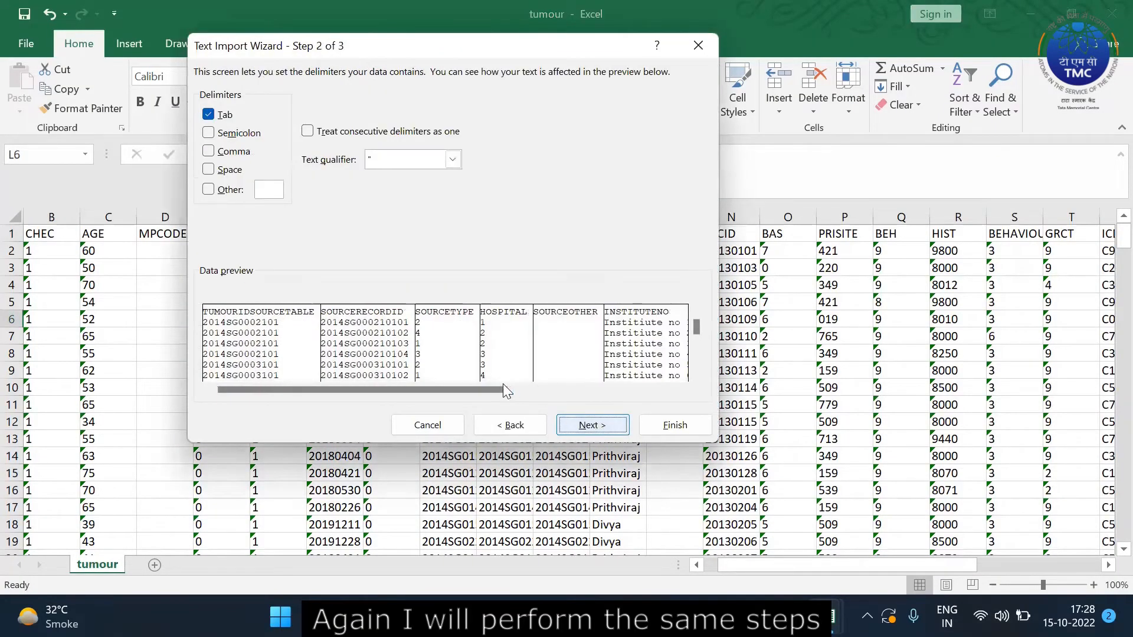
left_click(593, 425)
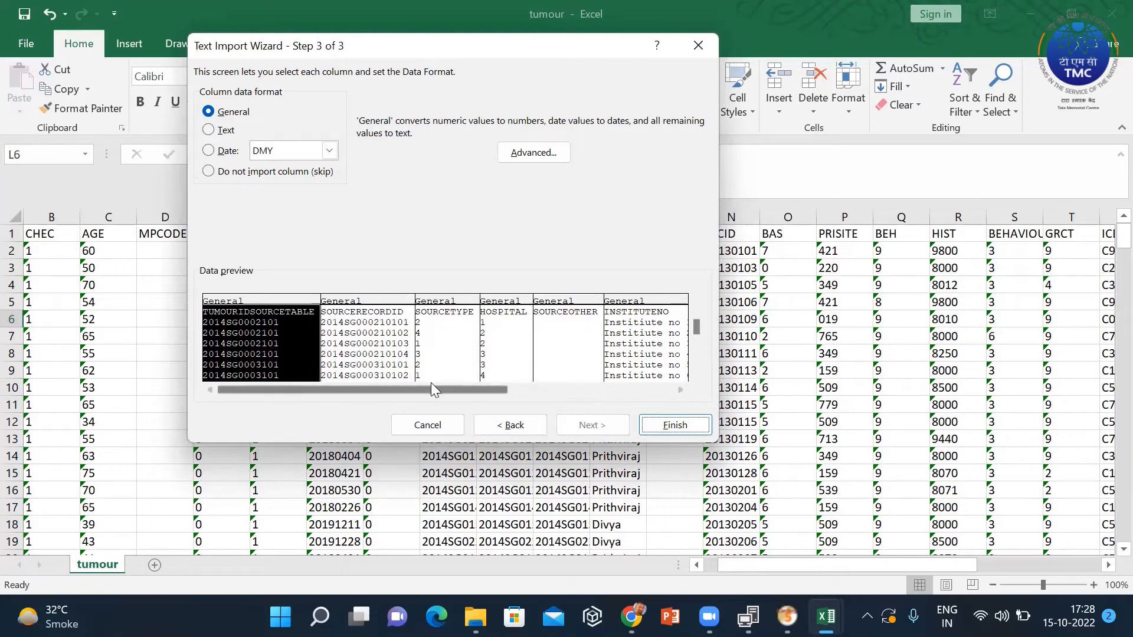
left_click_drag(448, 392, 652, 390)
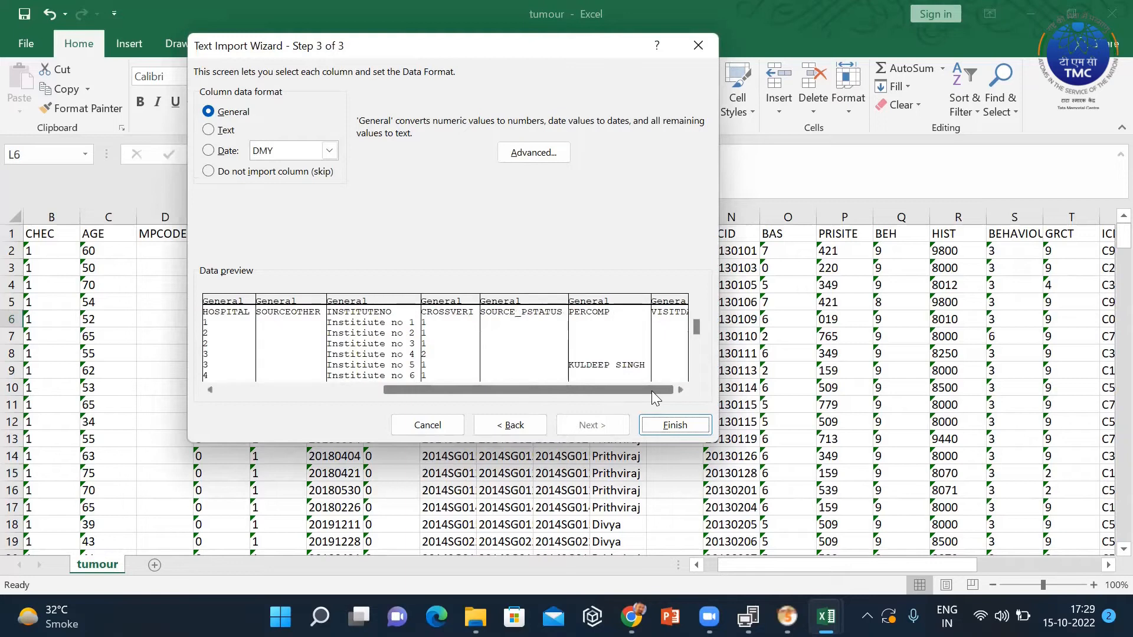
left_click(671, 310, "shift")
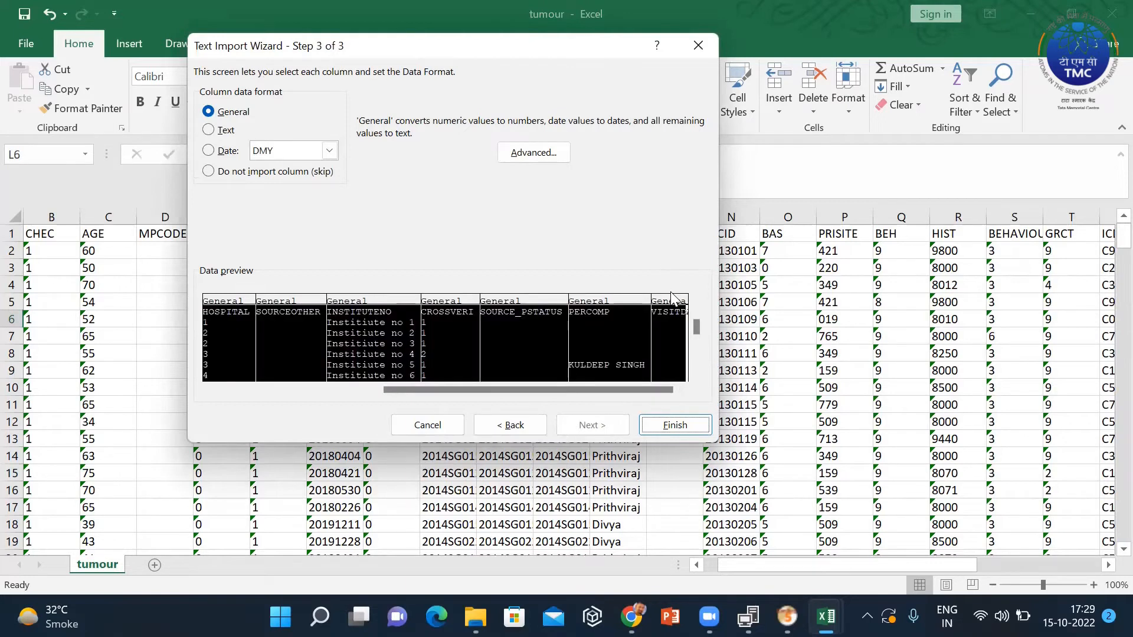
left_click(209, 130)
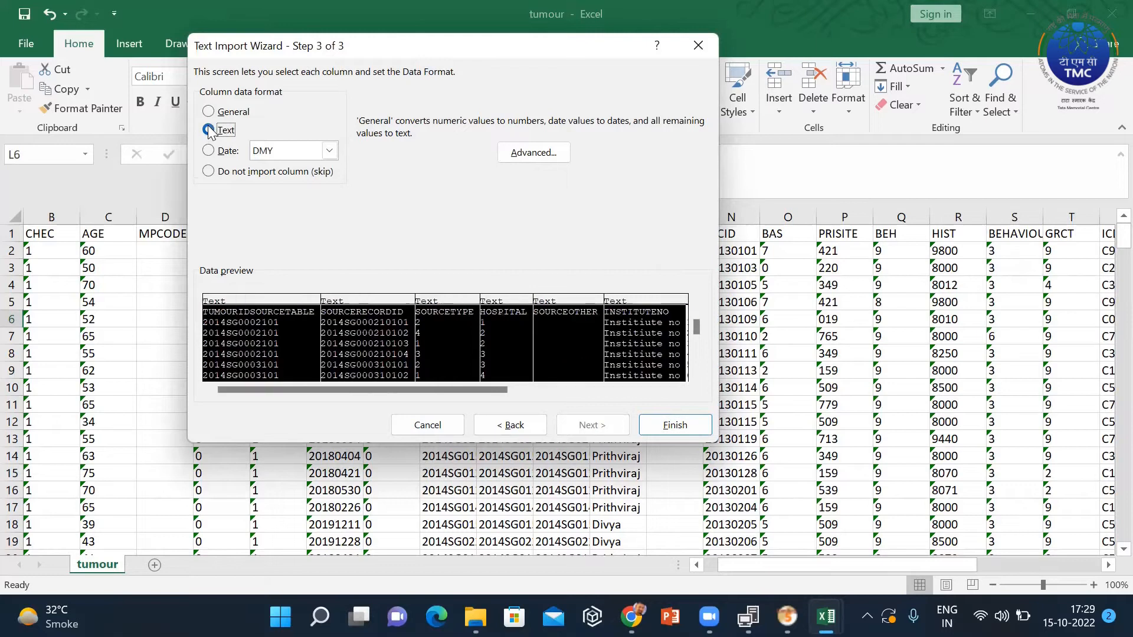
left_click(670, 425)
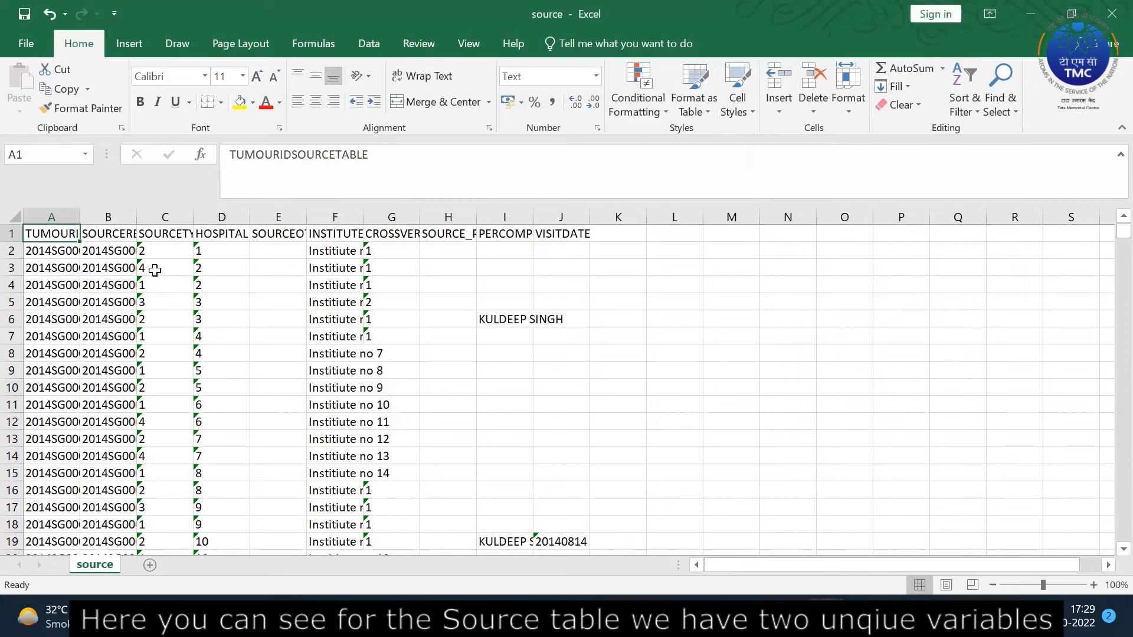
Autofit columns A and B to show full TUMOURIDSOURCETABLE and SOURCERECORDID values like 2014SG000210101.
double_click(81, 212)
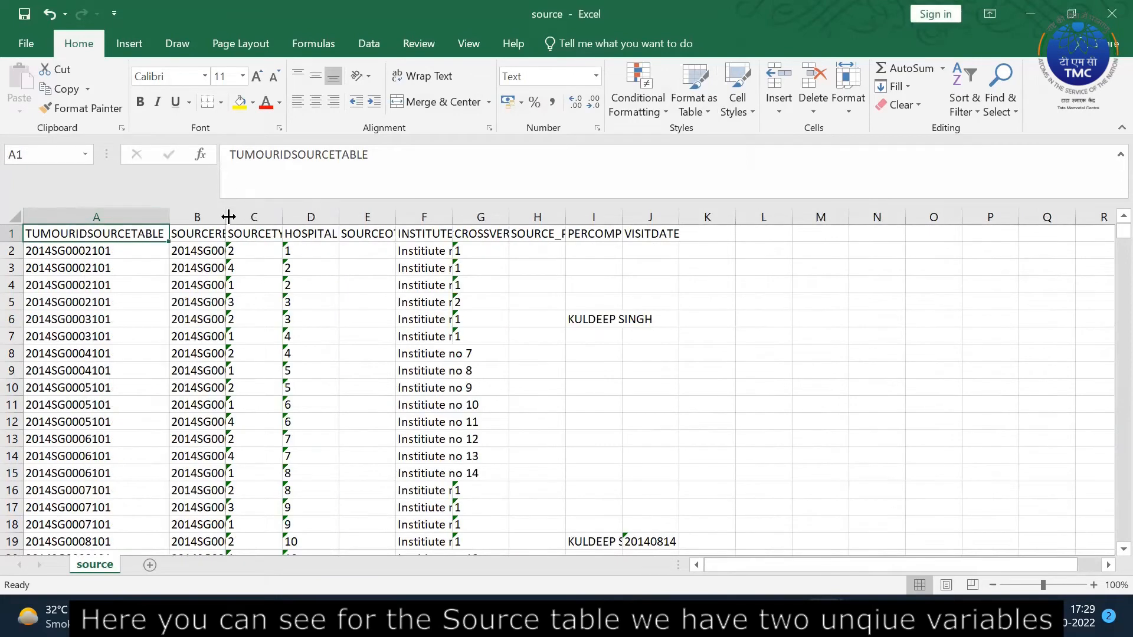
double_click(228, 217)
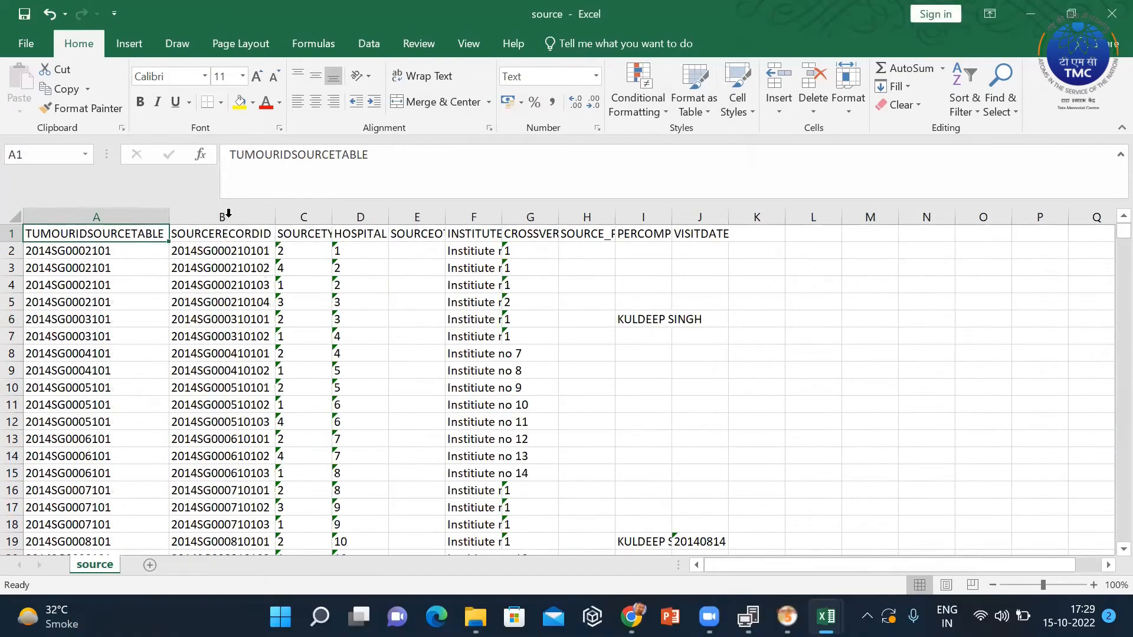
left_click(121, 248)
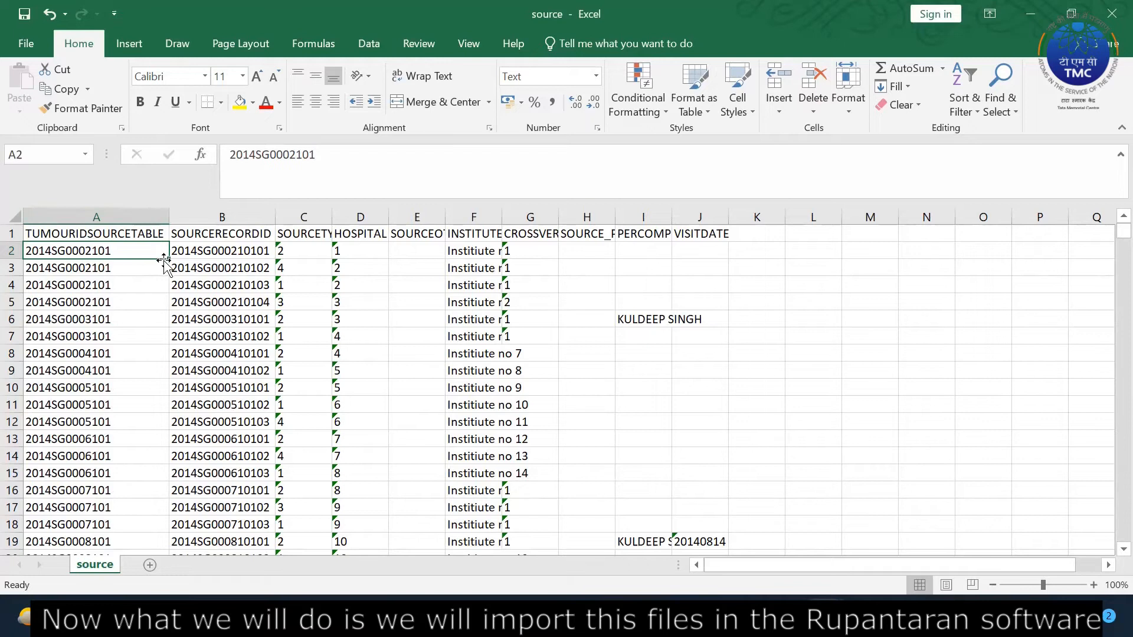
left_click(106, 232)
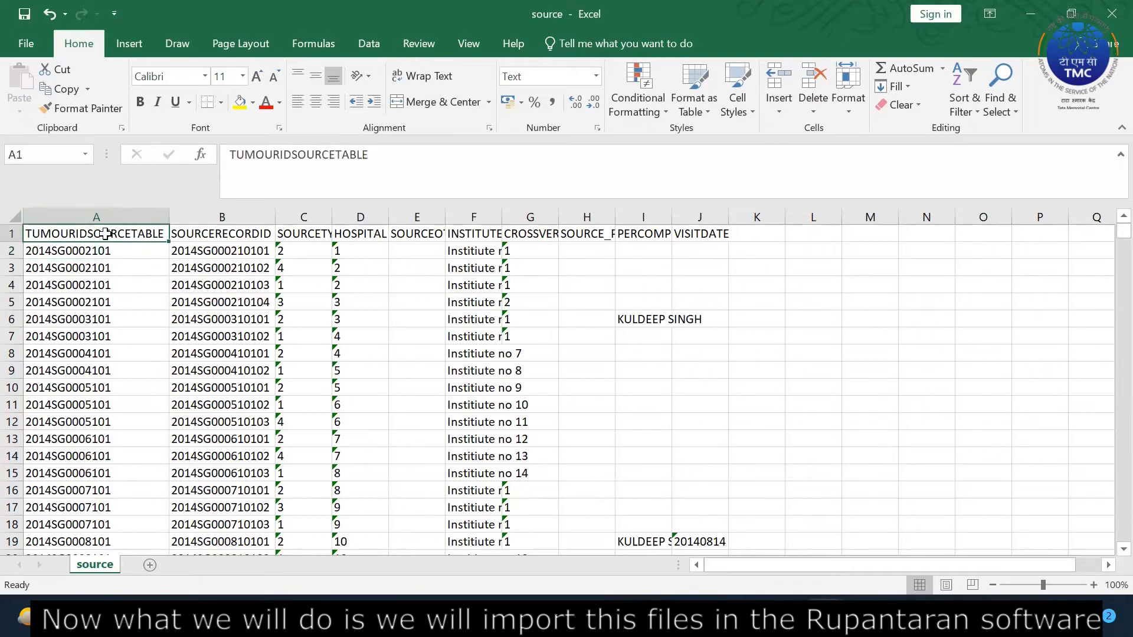
left_click(225, 235)
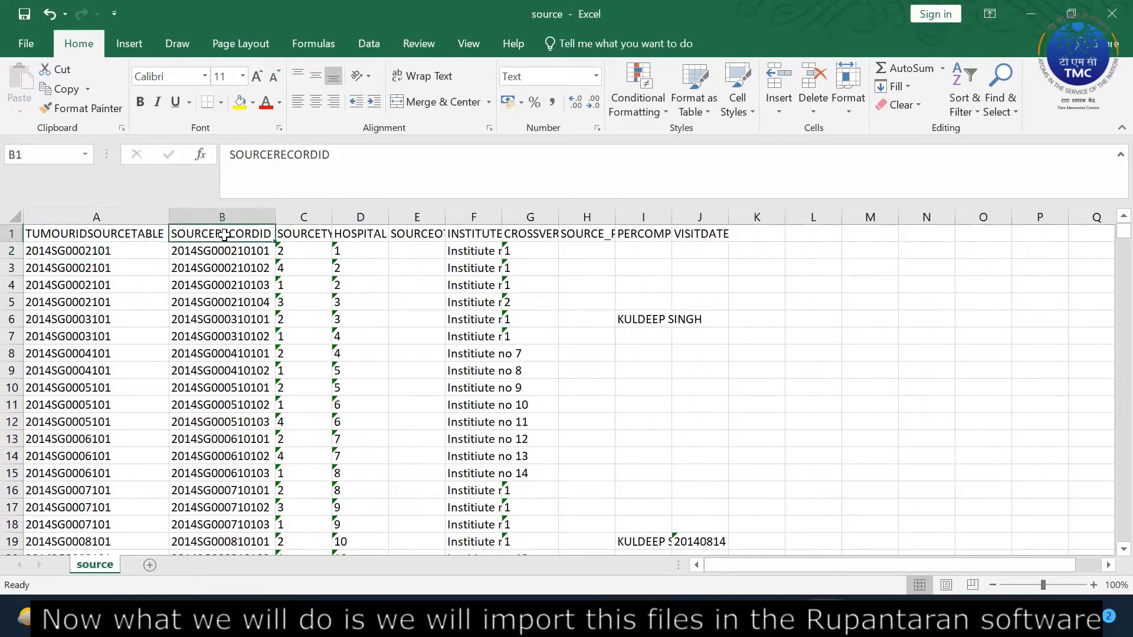
left_click(458, 275)
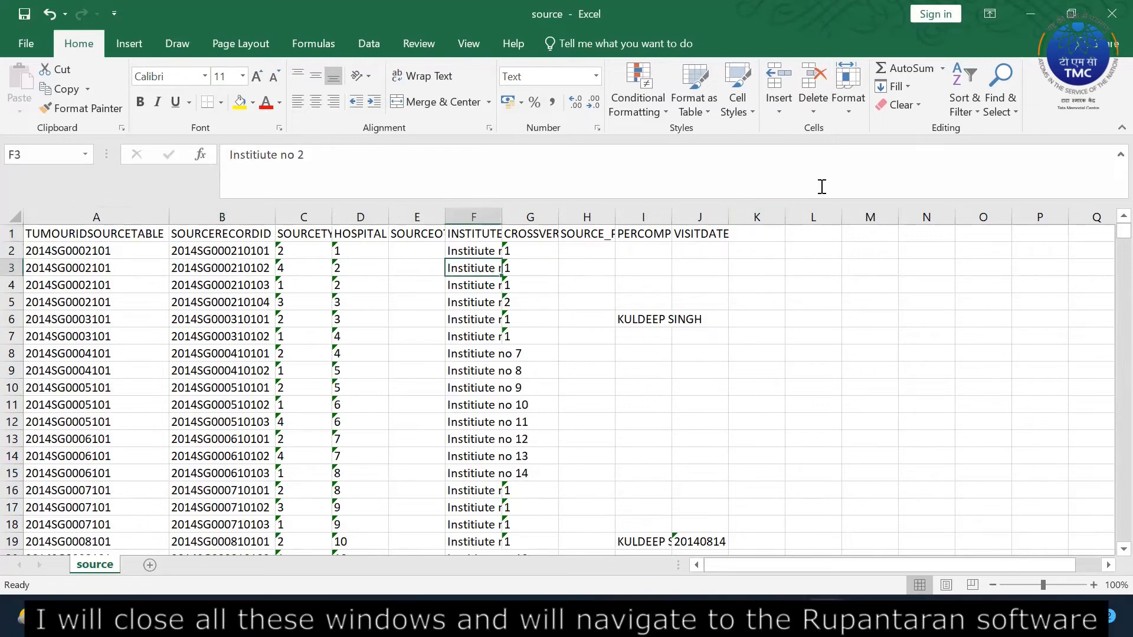
Close the source, tumour and patient workbooks without saving, then quit Excel.
left_click(1107, 13)
left_click(573, 328)
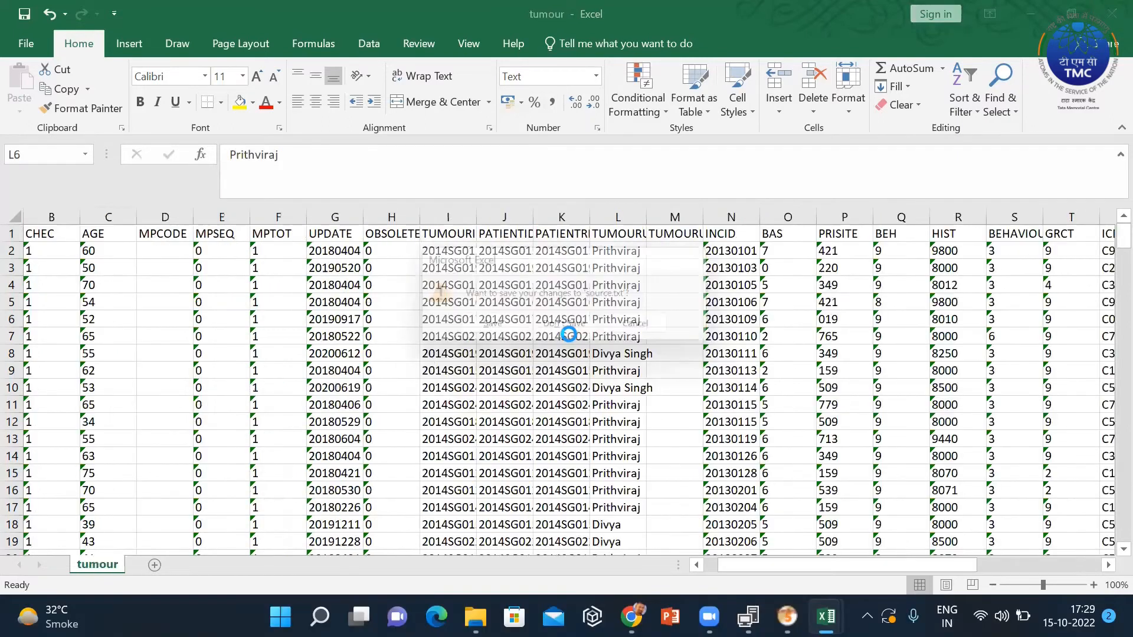
left_click(1112, 13)
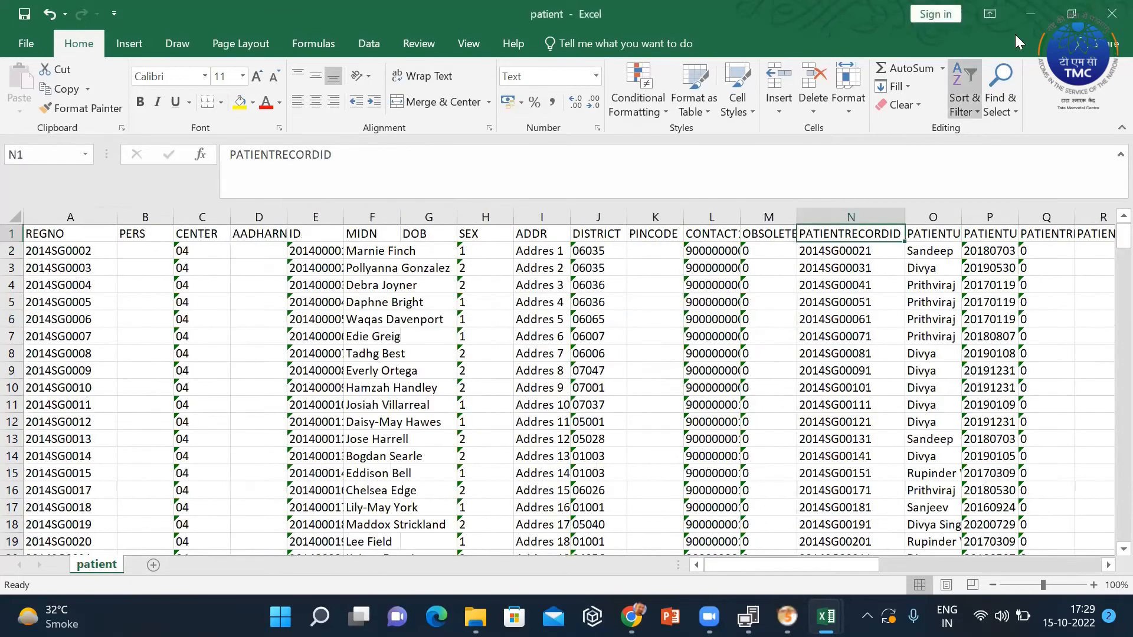
left_click(1108, 9)
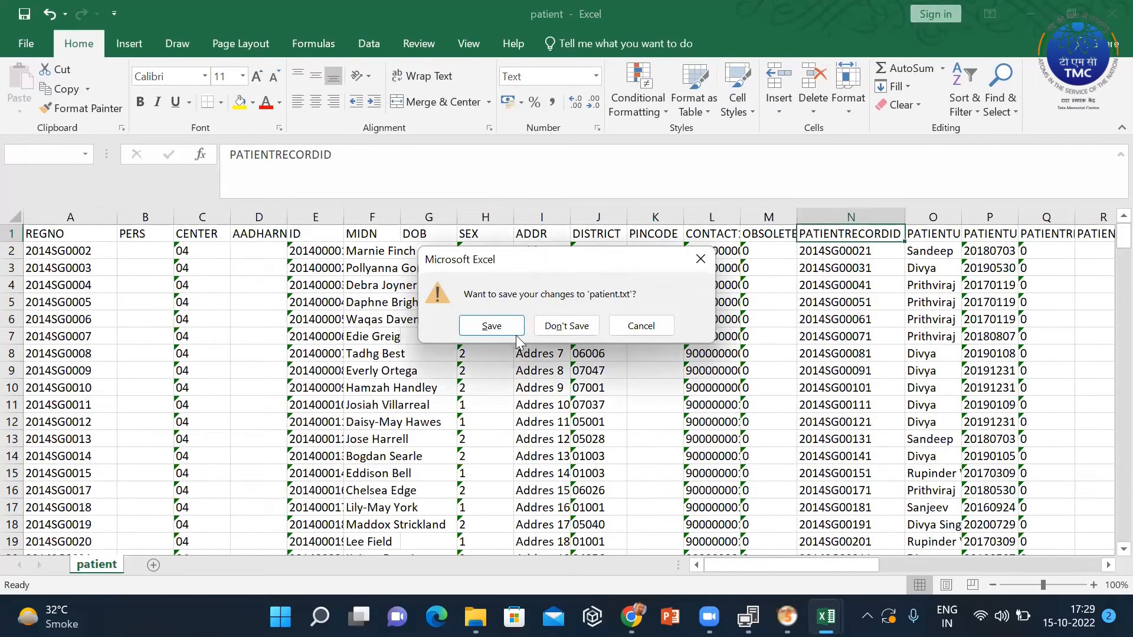
left_click(562, 323)
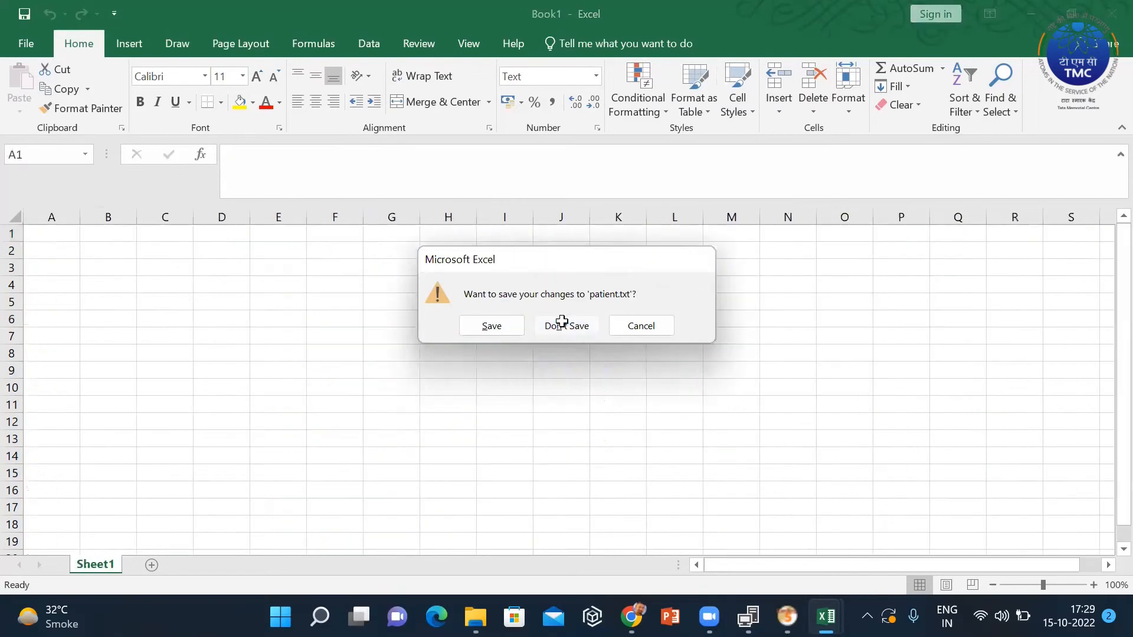
left_click(1109, 12)
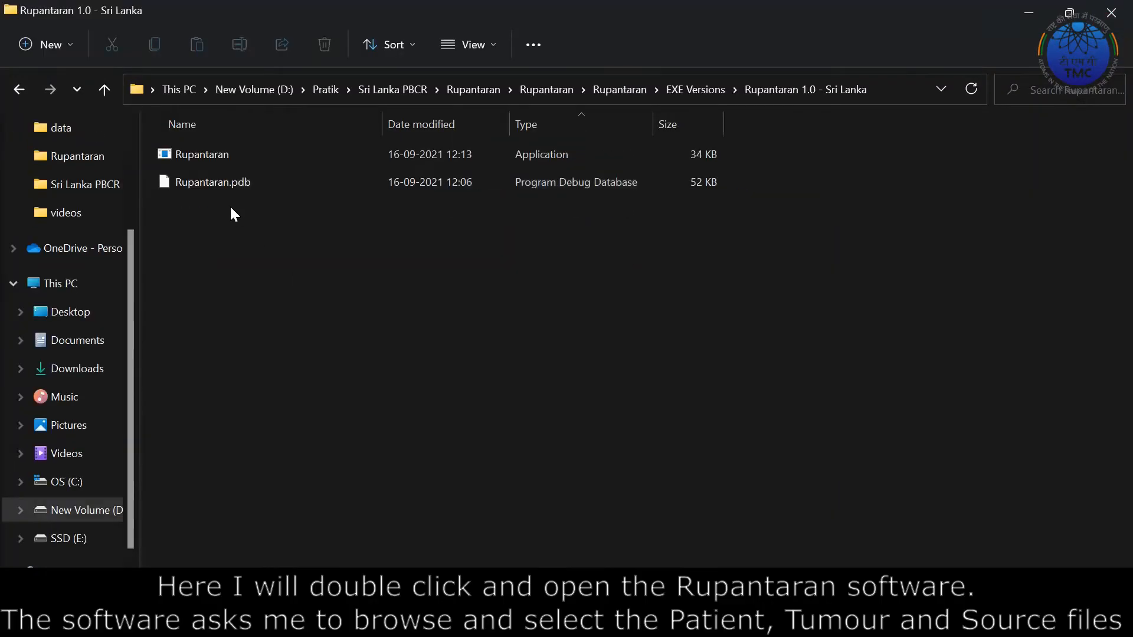
Launch the Rupantaran application from the Rupantaran 1.0 - Sri Lanka folder.
double_click(219, 155)
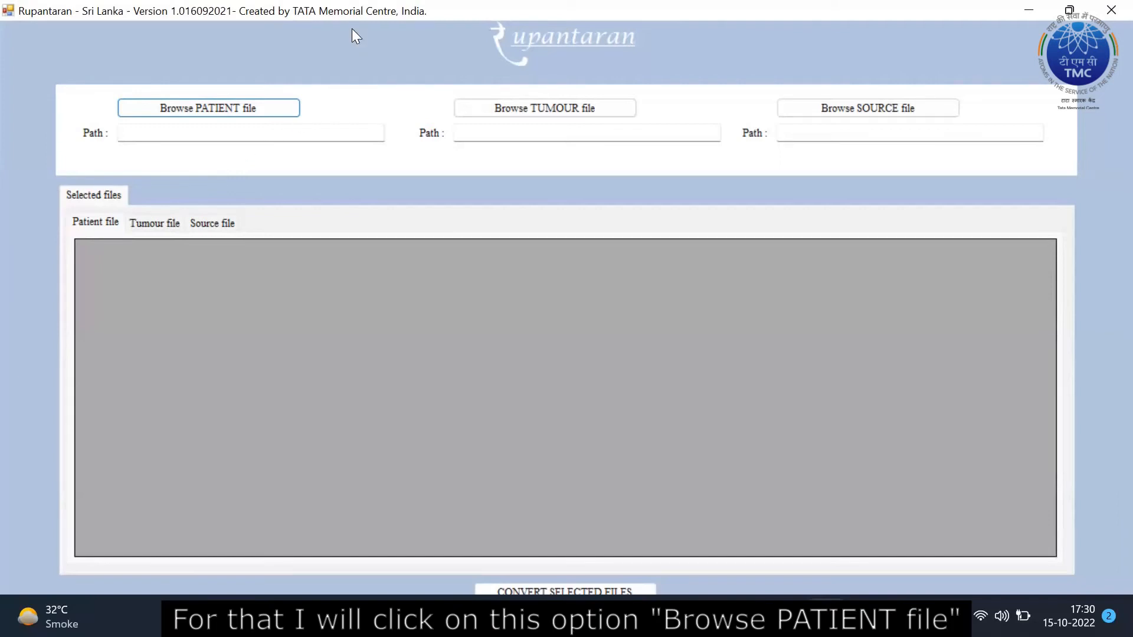
Load patient.txt from Desktop > Rupantaran as the Patient file, showing 233 records.
left_click(202, 108)
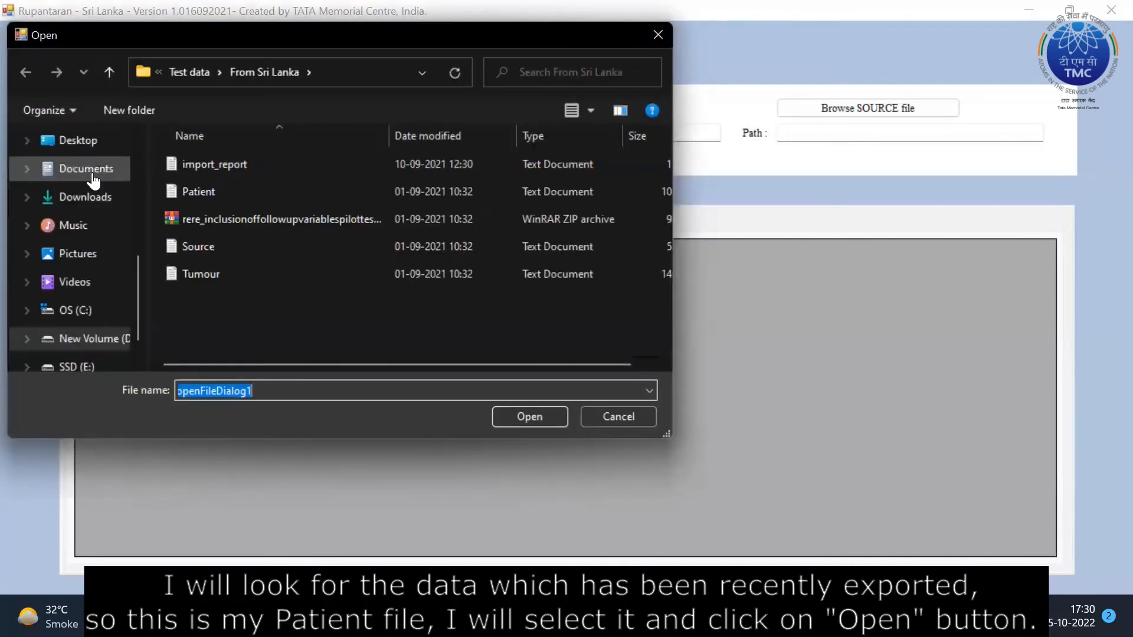
scroll(93, 177, "up", 2)
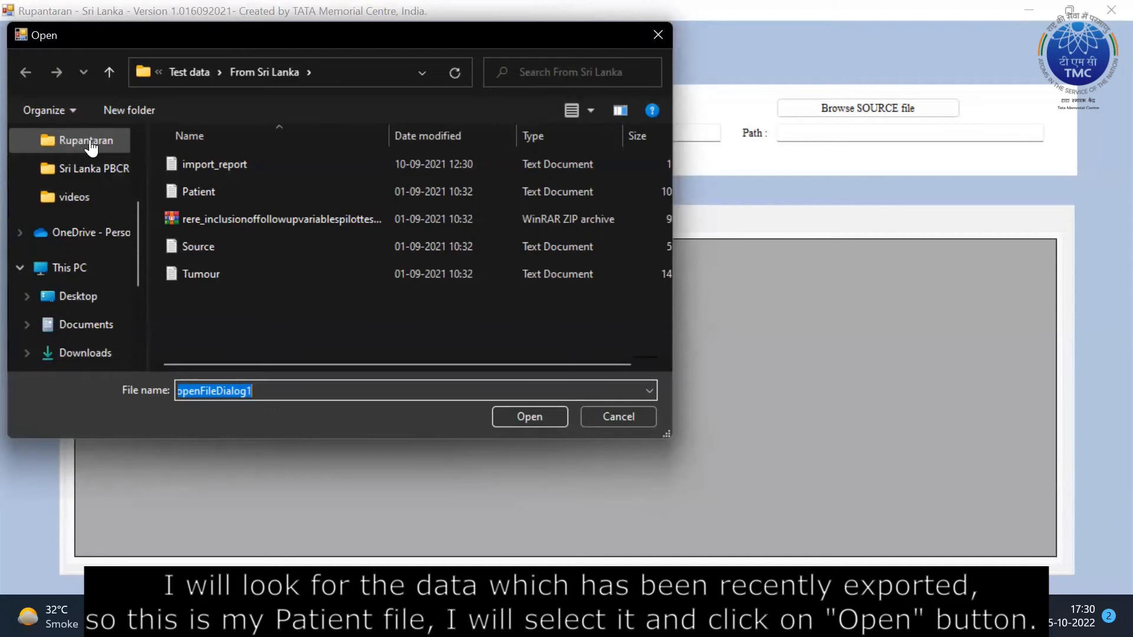
left_click(89, 142)
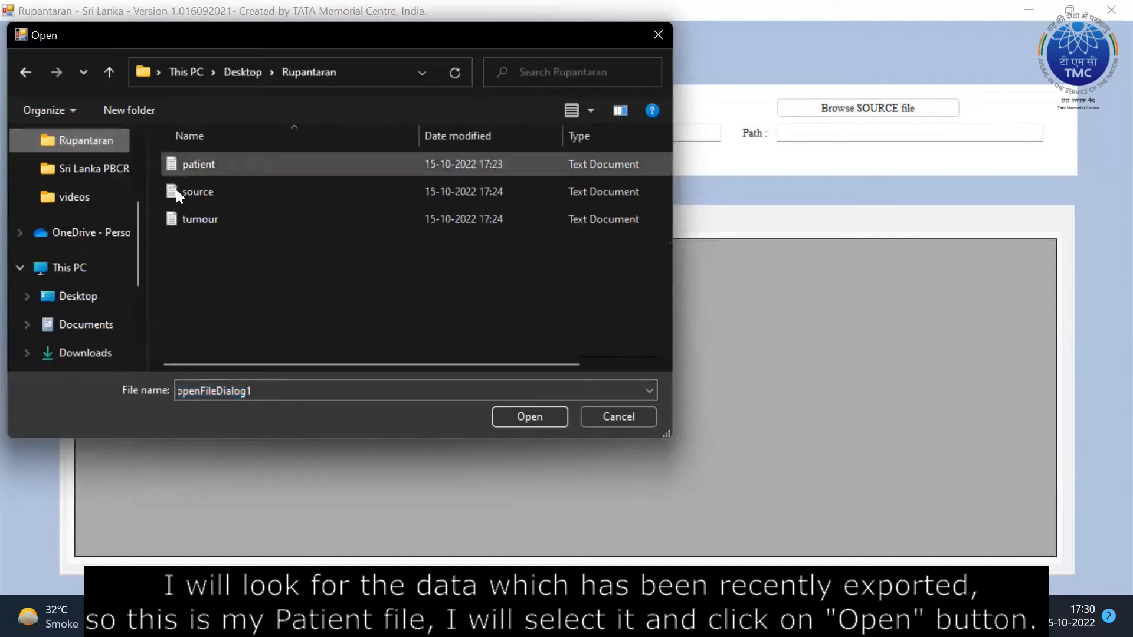
left_click(197, 163)
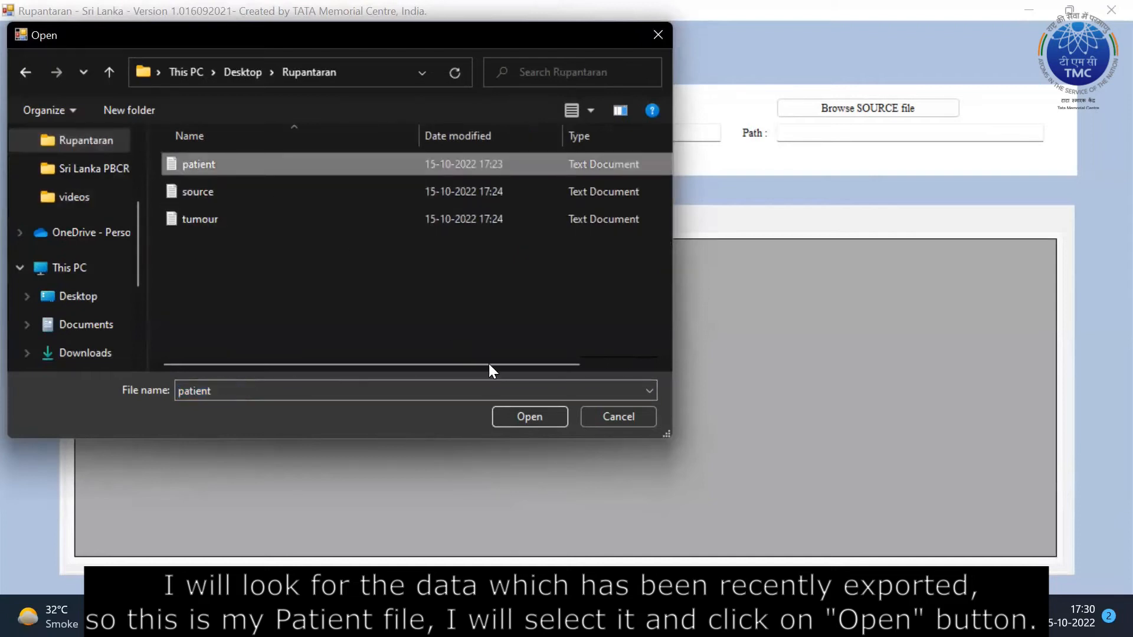
left_click(530, 416)
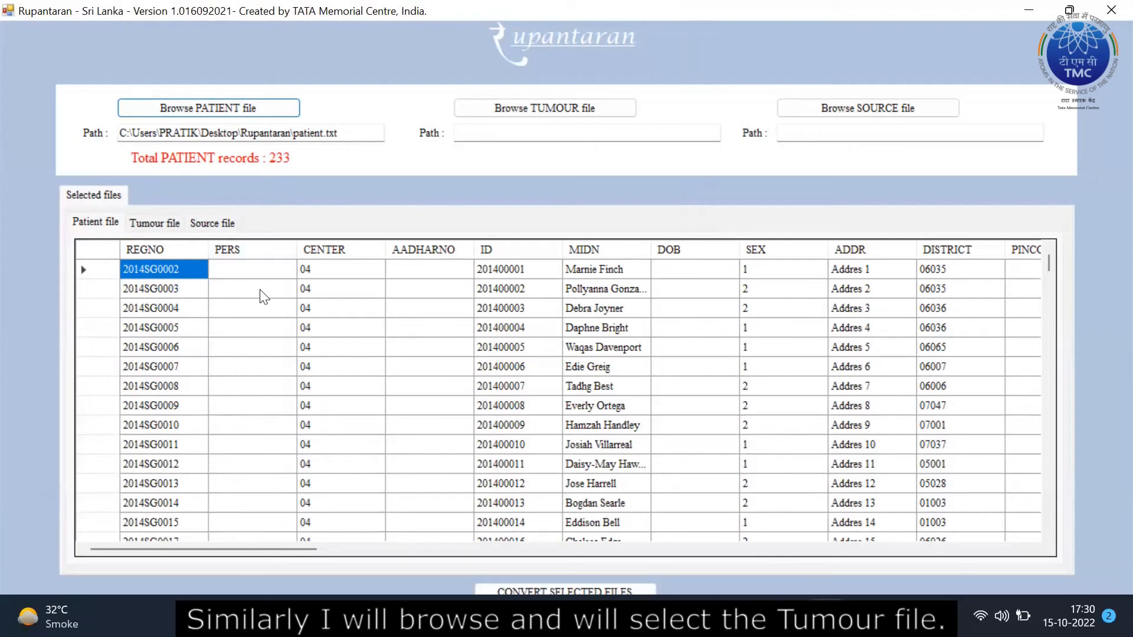
Load tumour.txt as the Tumour file, showing 233 tumour records.
left_click(570, 112)
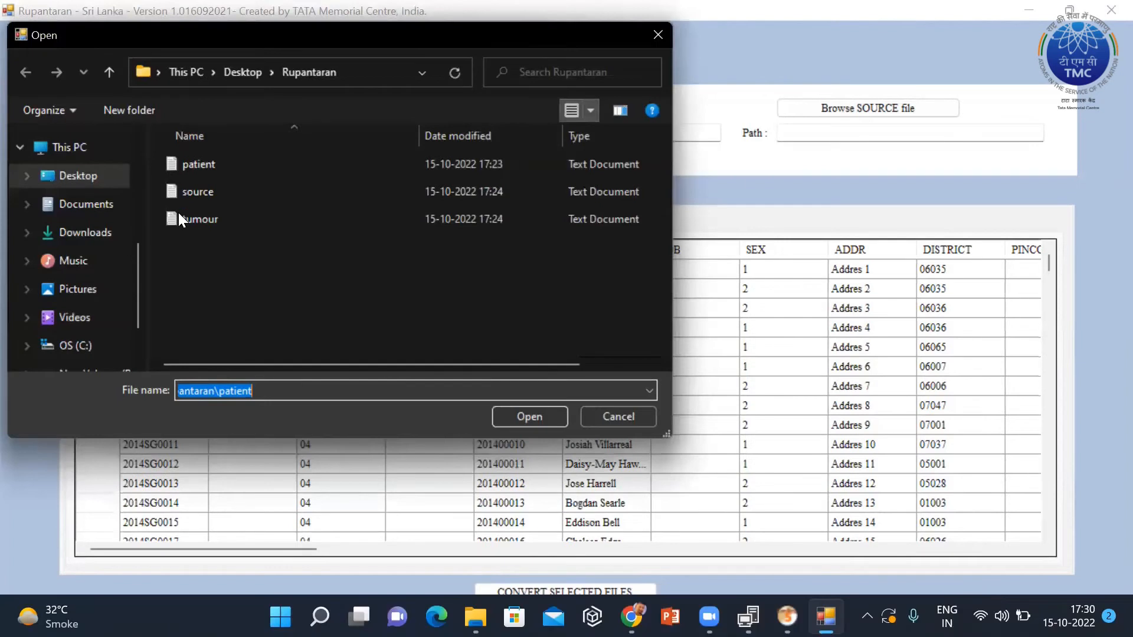
left_click(179, 217)
left_click(547, 416)
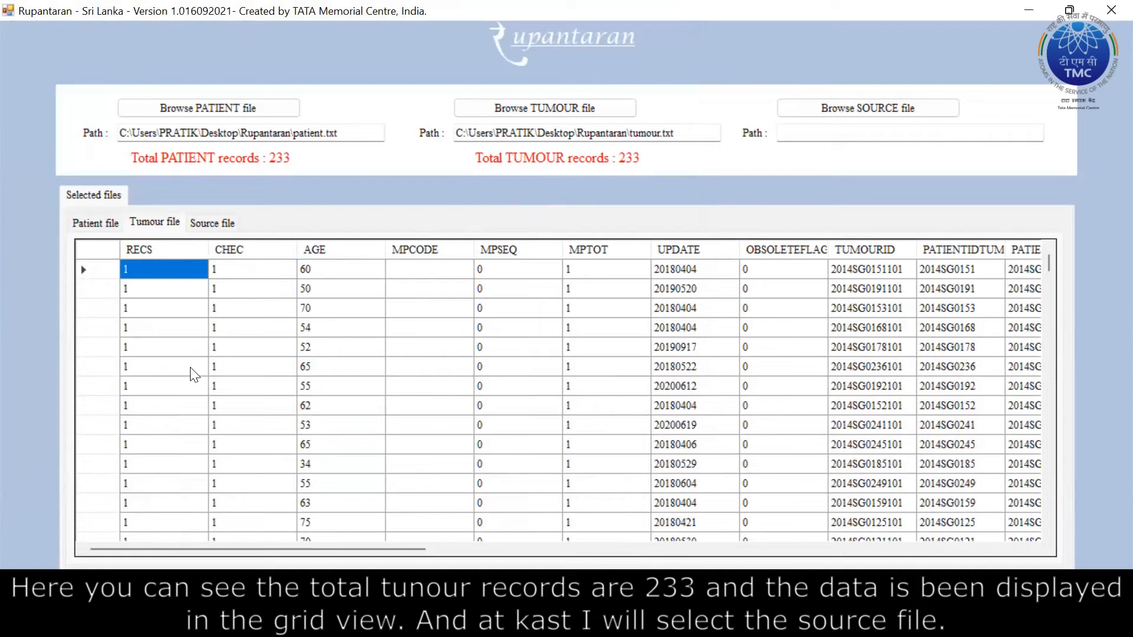
Load source.txt as the Source file, showing 583 source records.
left_click(866, 117)
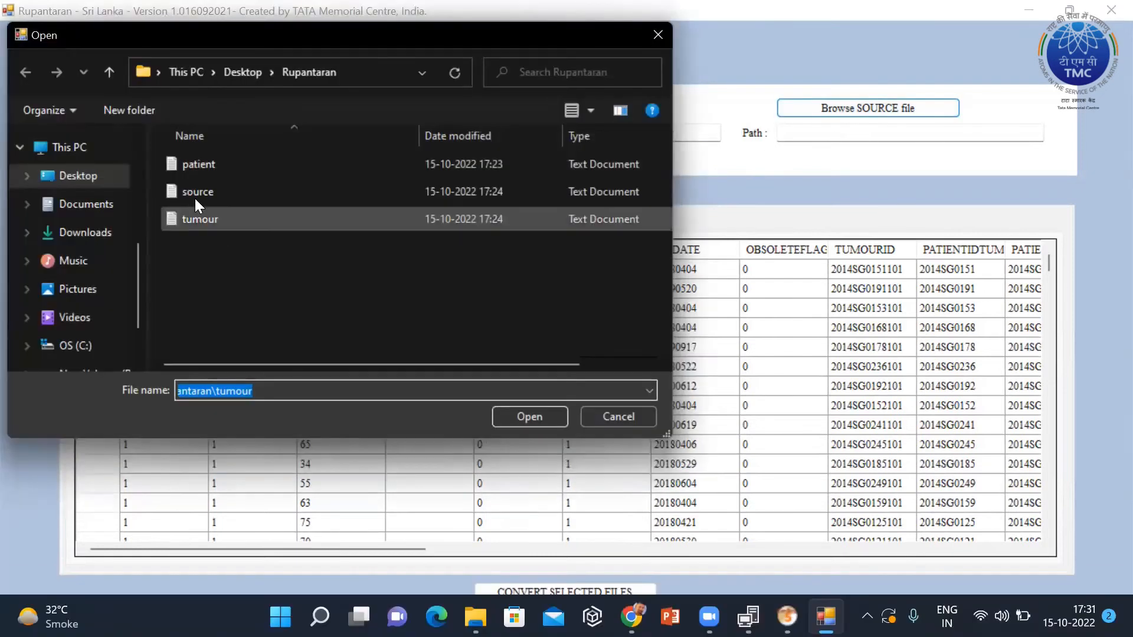
left_click(191, 194)
left_click(527, 420)
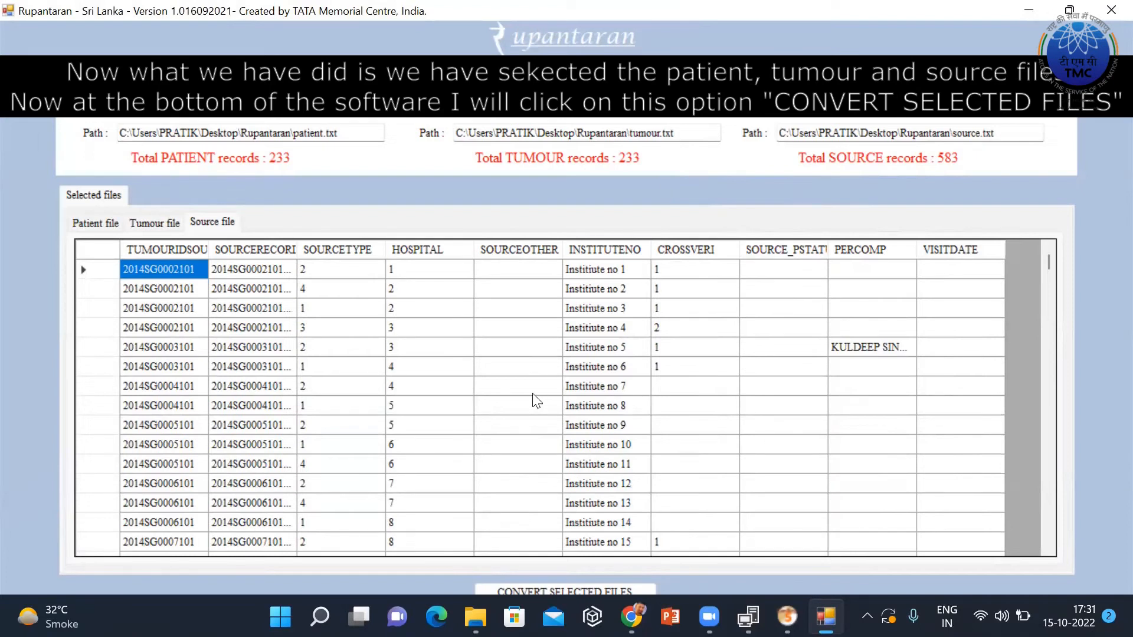
Convert the three loaded files with ID numbering starting after 1234567.
left_click(586, 587)
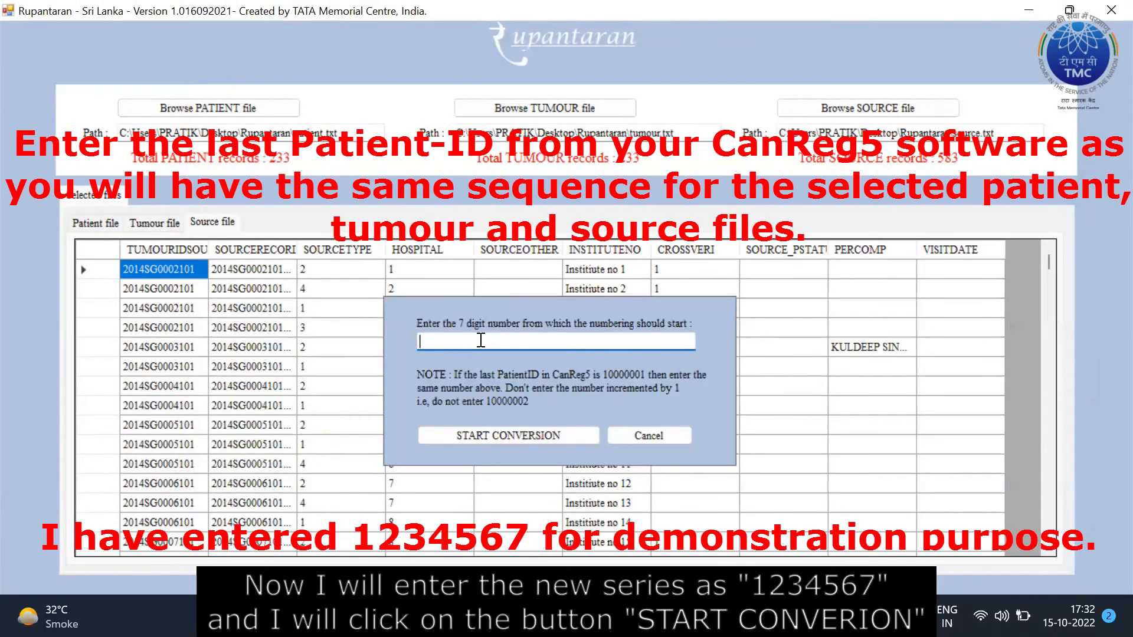
type("1234567")
left_click(462, 440)
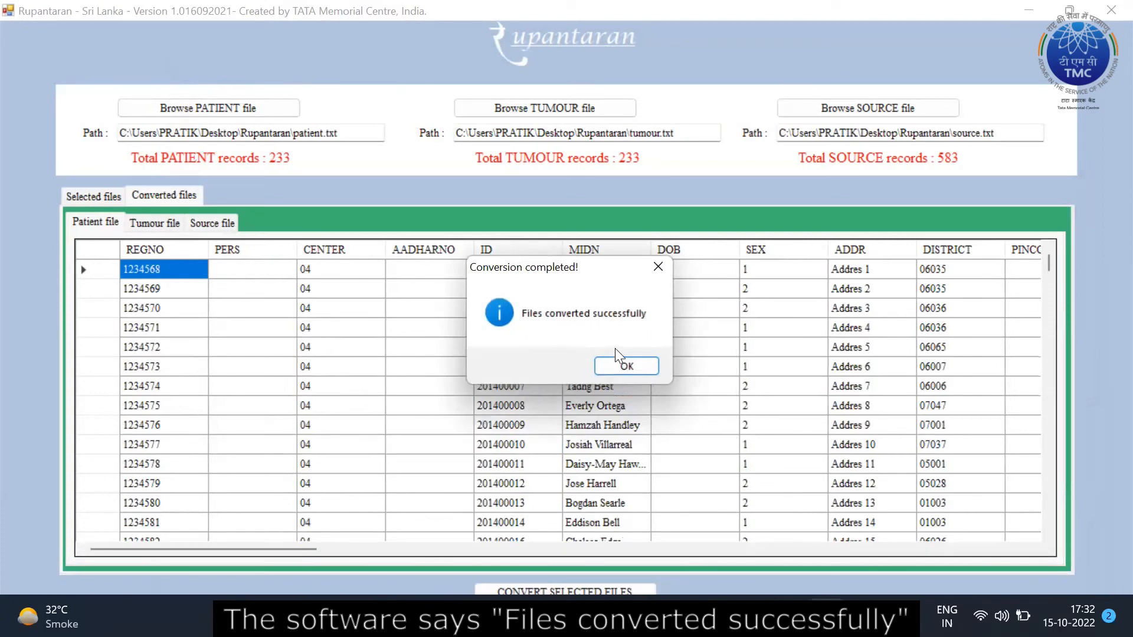
left_click(620, 364)
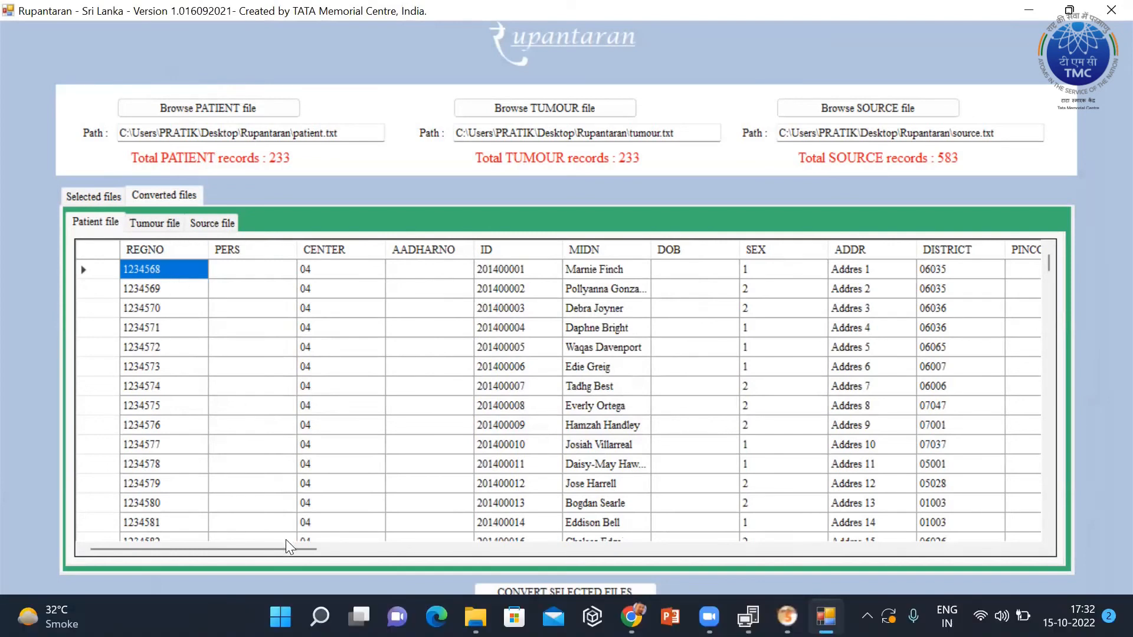
Inspect the converted patient and tumour tables, checking renumbered PATIENTIDTUM and PATIENTRECORDID values.
left_click_drag(288, 547, 462, 537)
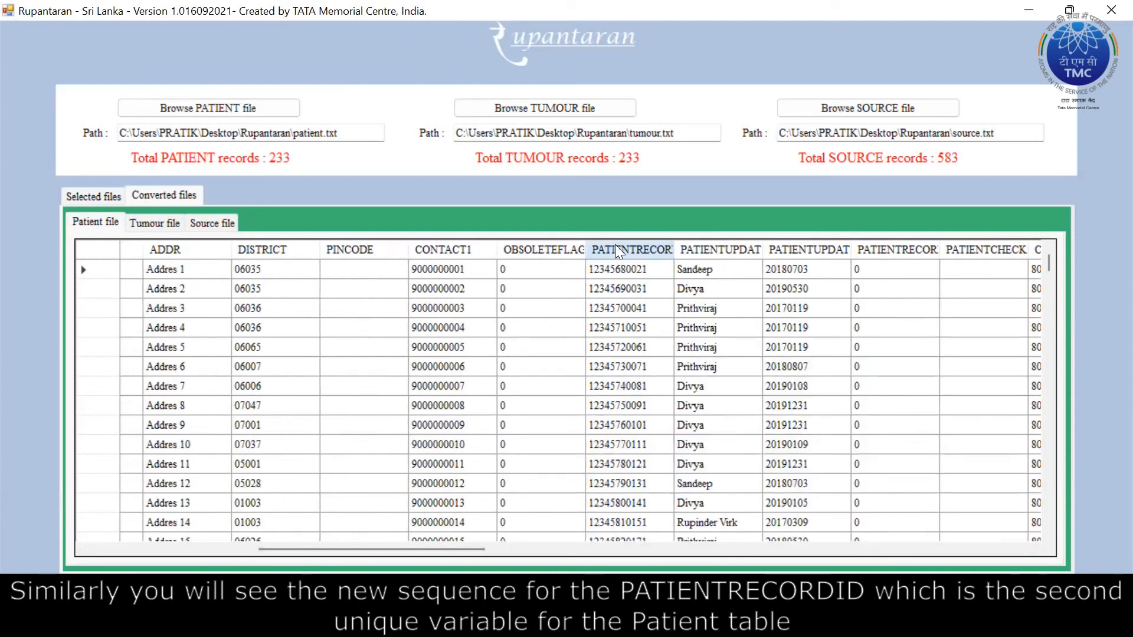
left_click_drag(615, 245, 192, 232)
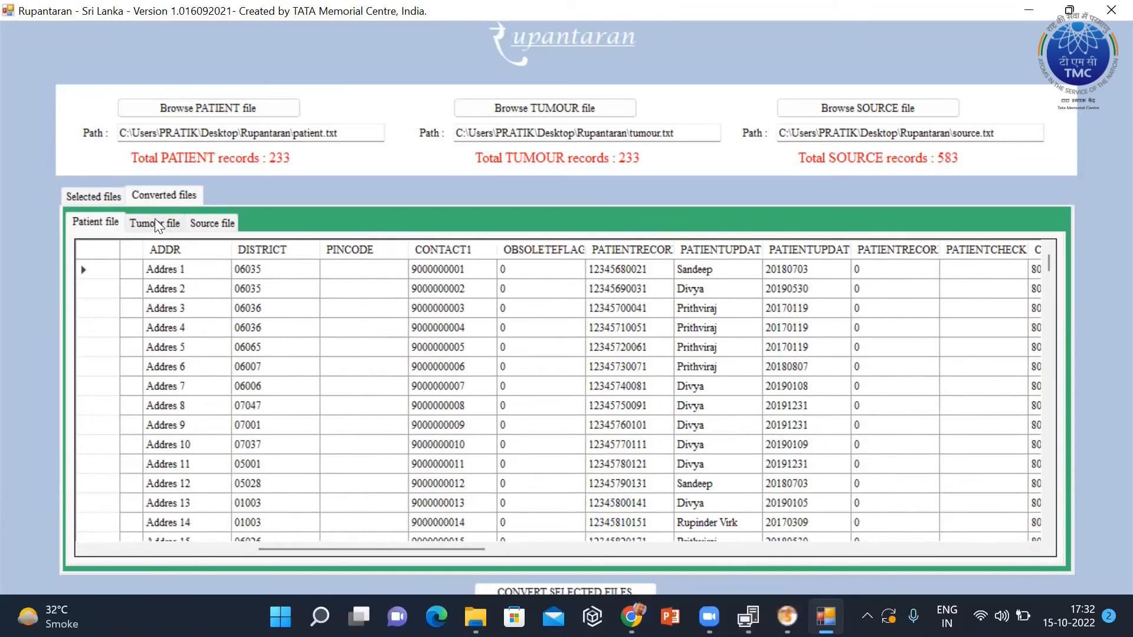
left_click(155, 220)
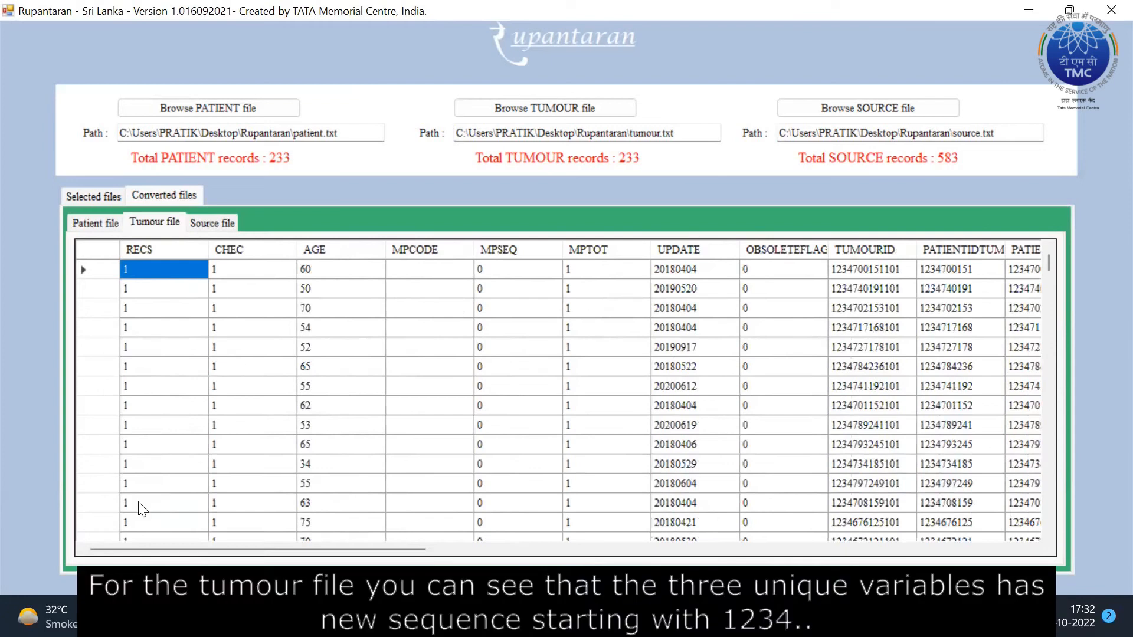
left_click_drag(279, 550, 432, 549)
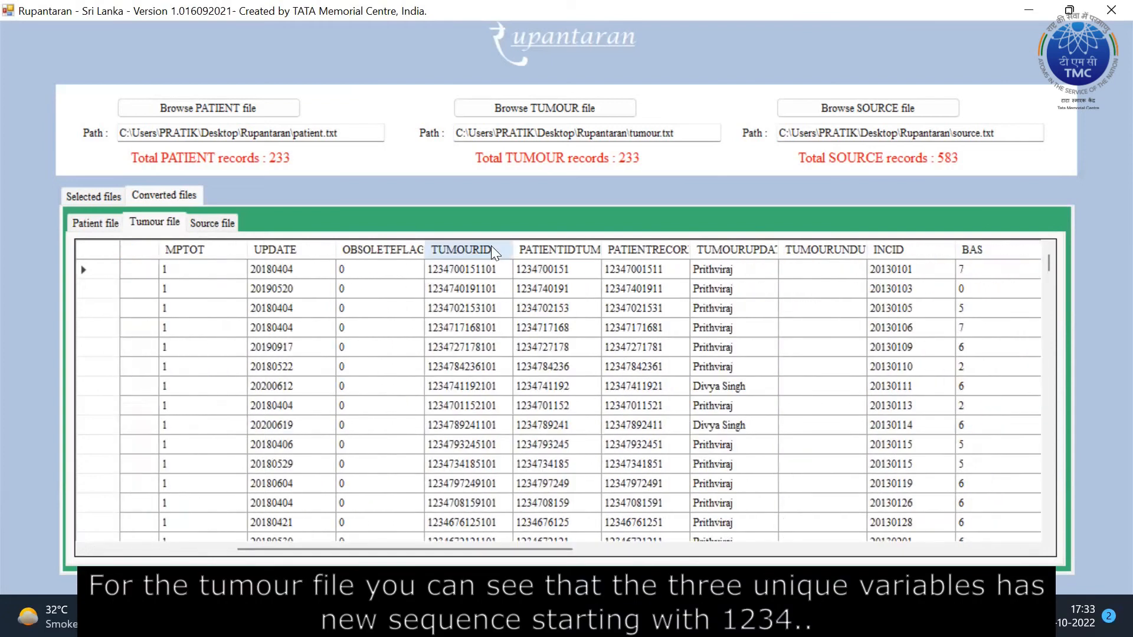
left_click(551, 271)
left_click(632, 269)
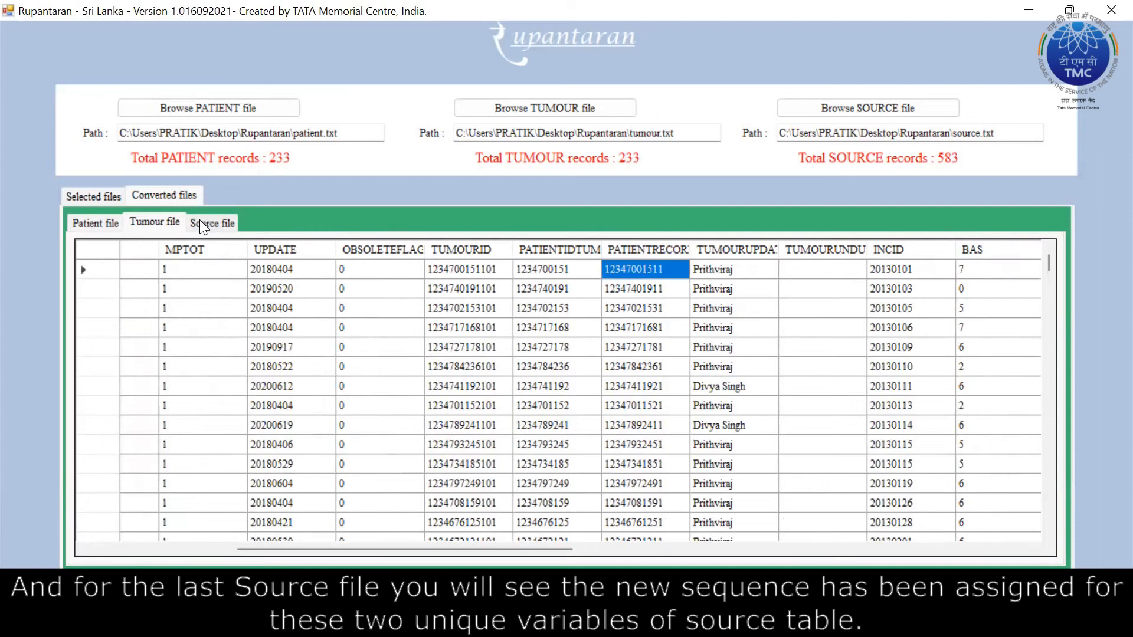
Check the renumbered source record IDs, then minimise Rupantaran to reveal the exported TSV files.
left_click(200, 222)
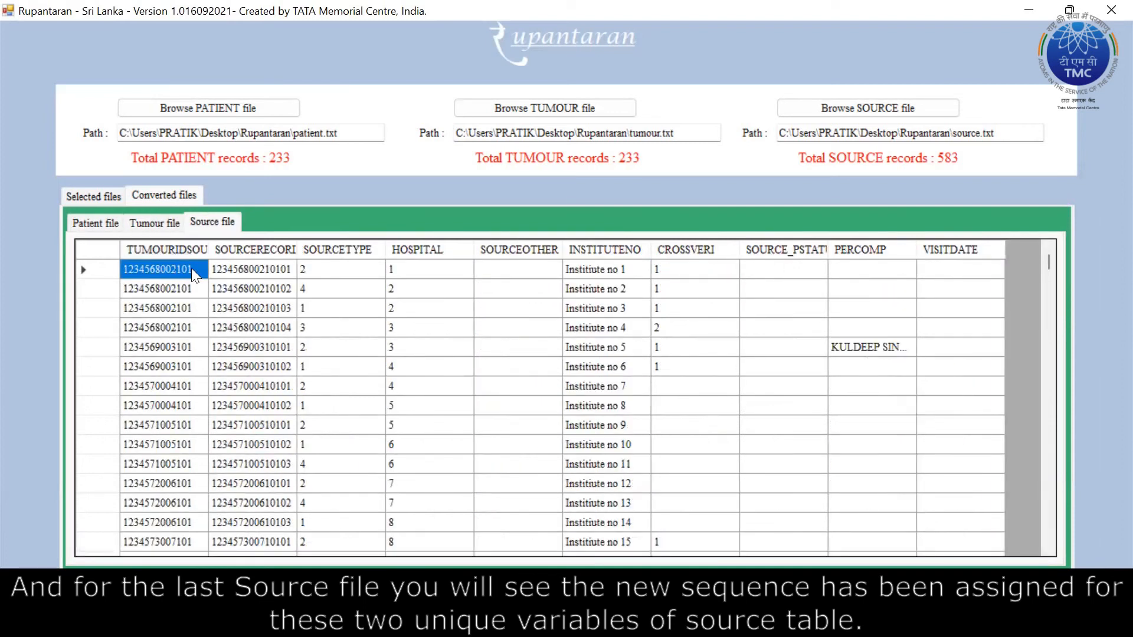
left_click(236, 270)
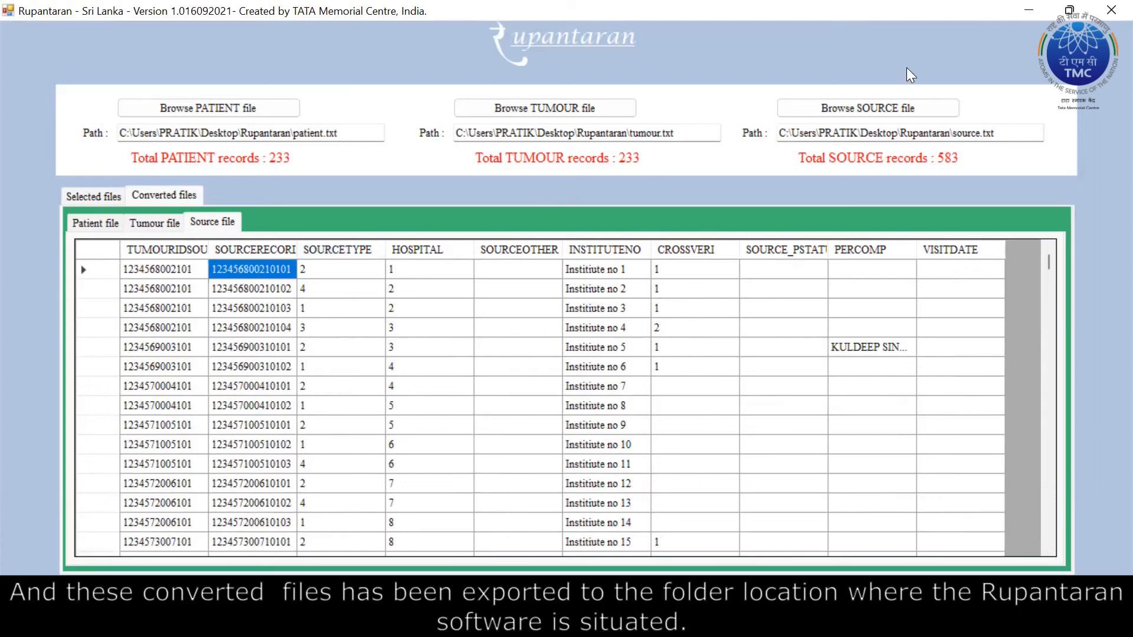
left_click(1034, 8)
left_click(382, 348)
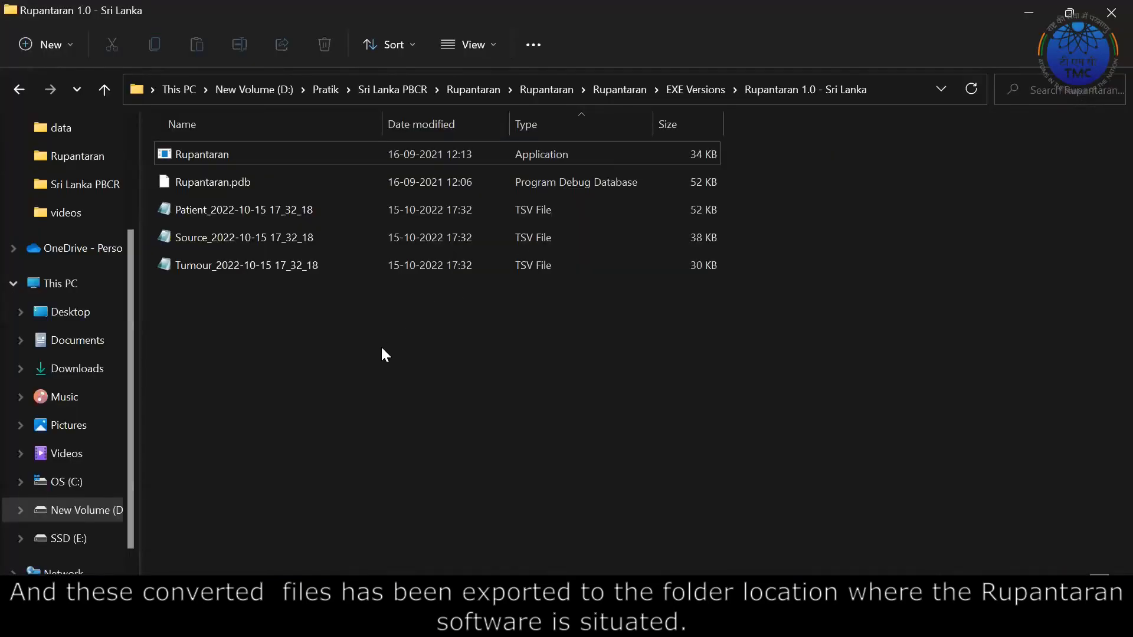
left_click_drag(210, 334, 202, 212)
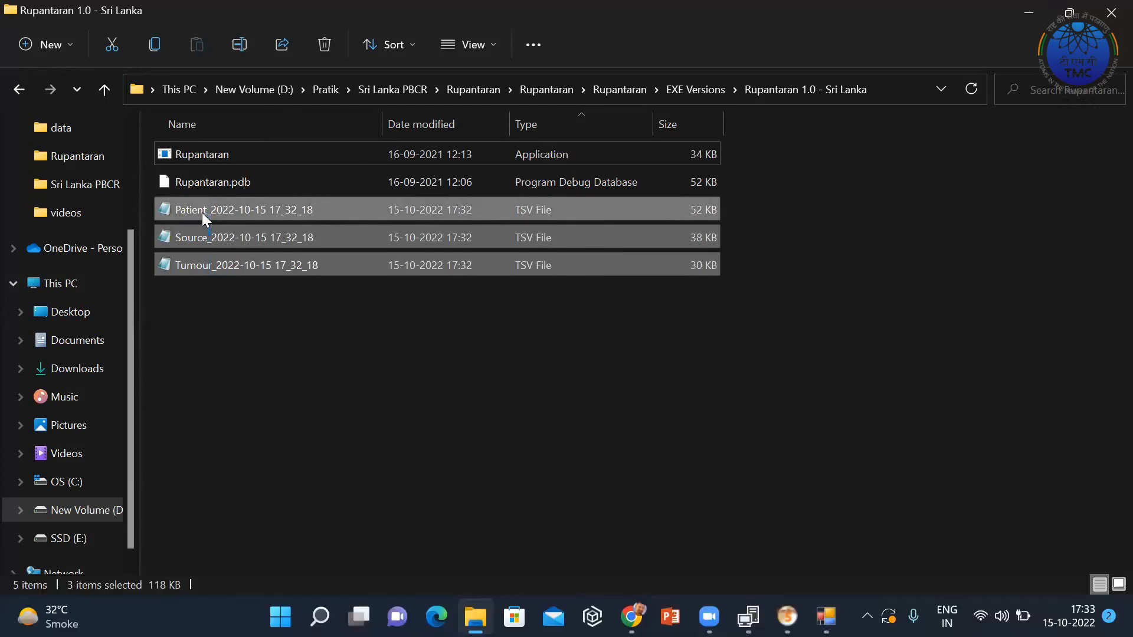
double_click(337, 270)
key("shift+F10")
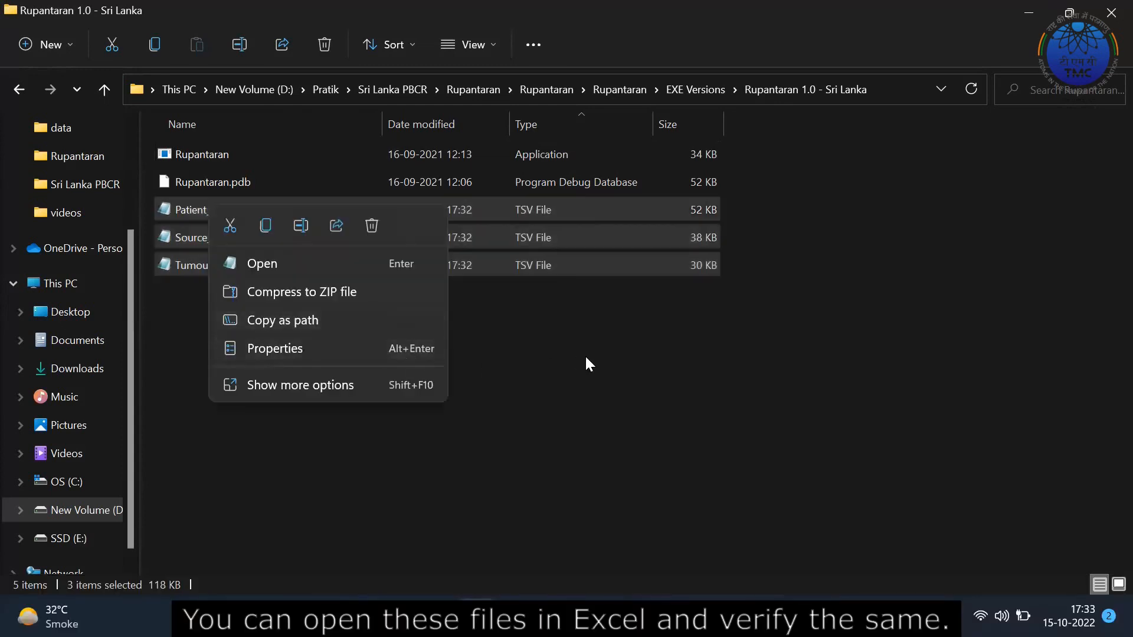
left_click(600, 353)
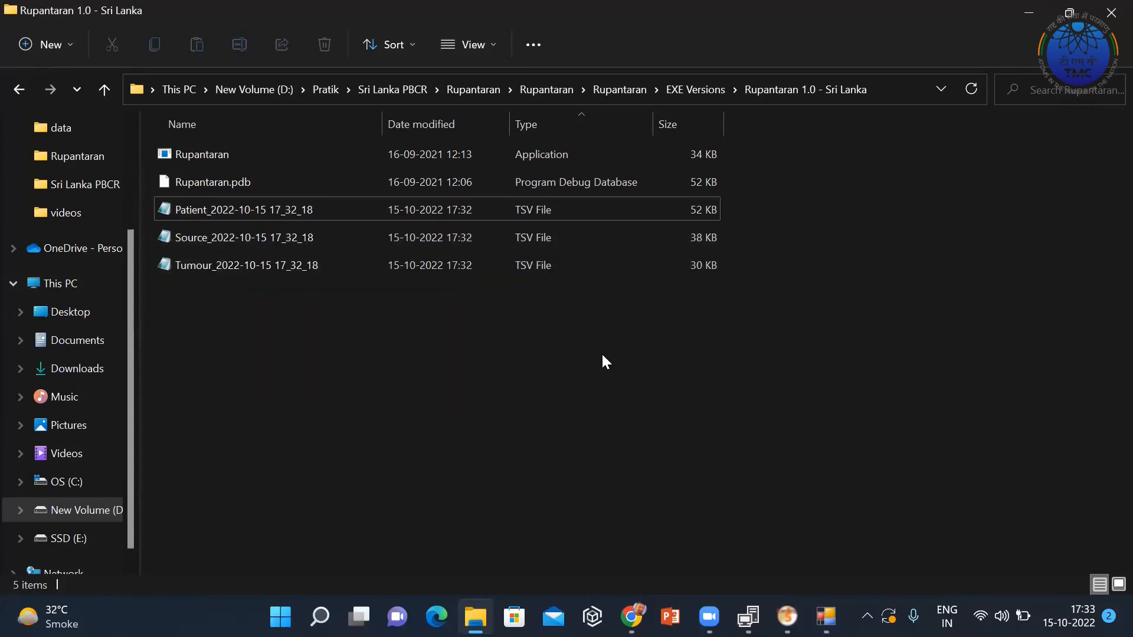